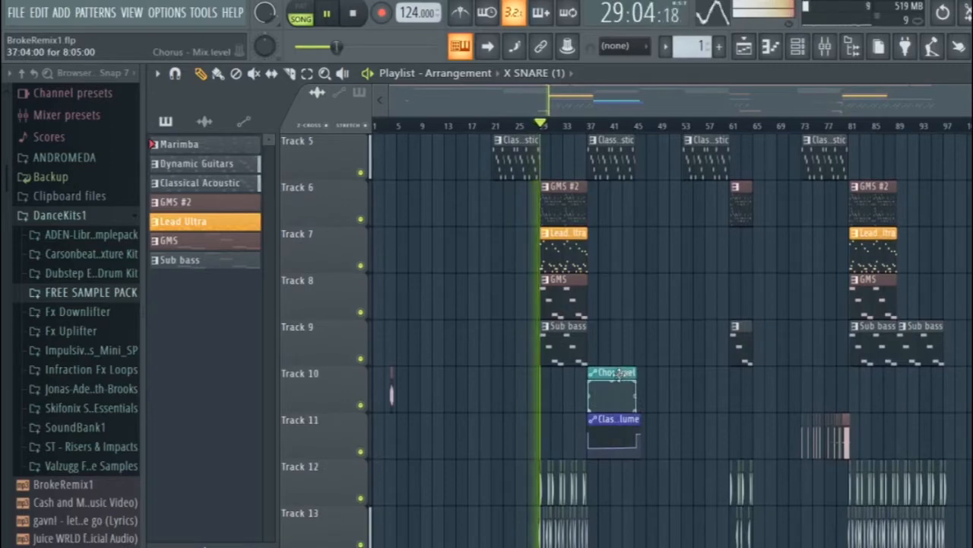
# Look over the playlist tracks down to Track 18 during playback, and stop the song.
pyautogui.scroll(-5, 610, 383)
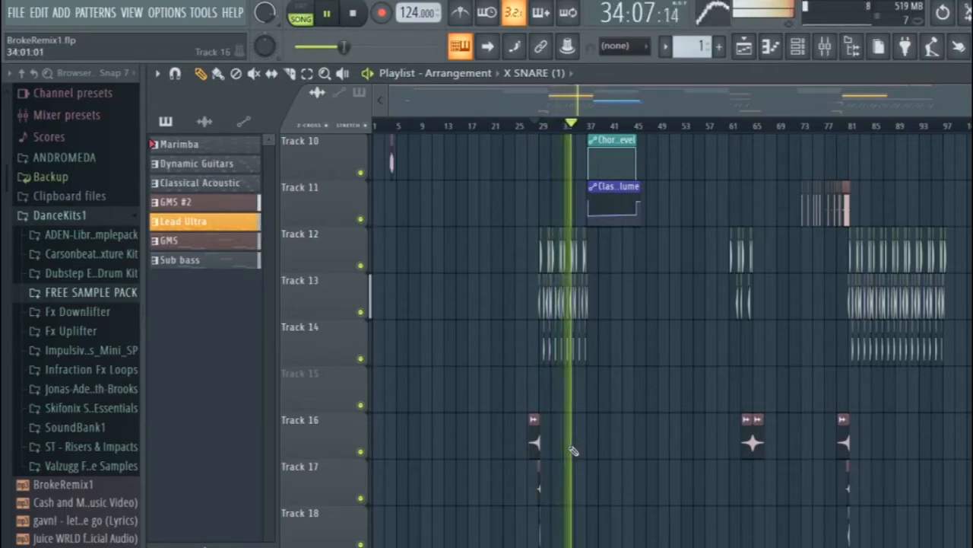
pyautogui.scroll(6, 574, 450)
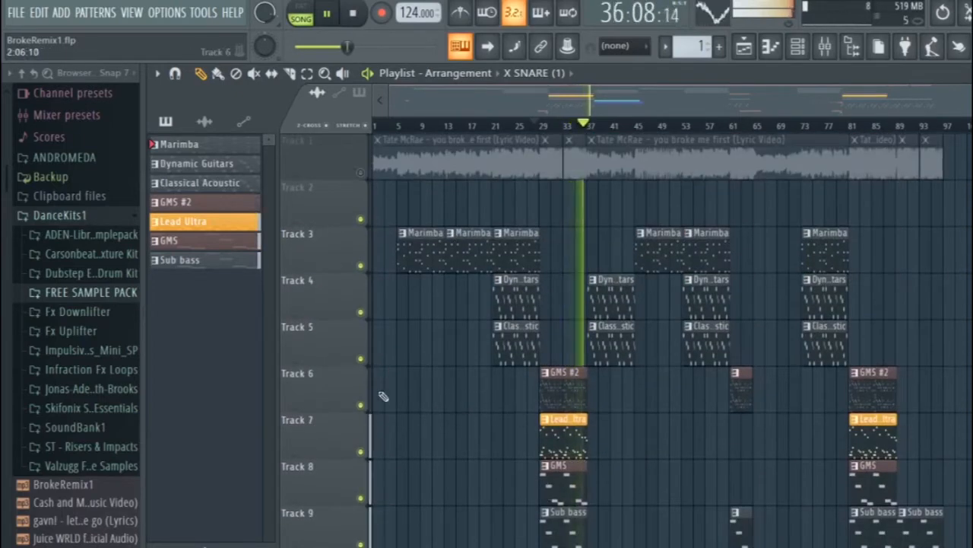
pyautogui.press('space')
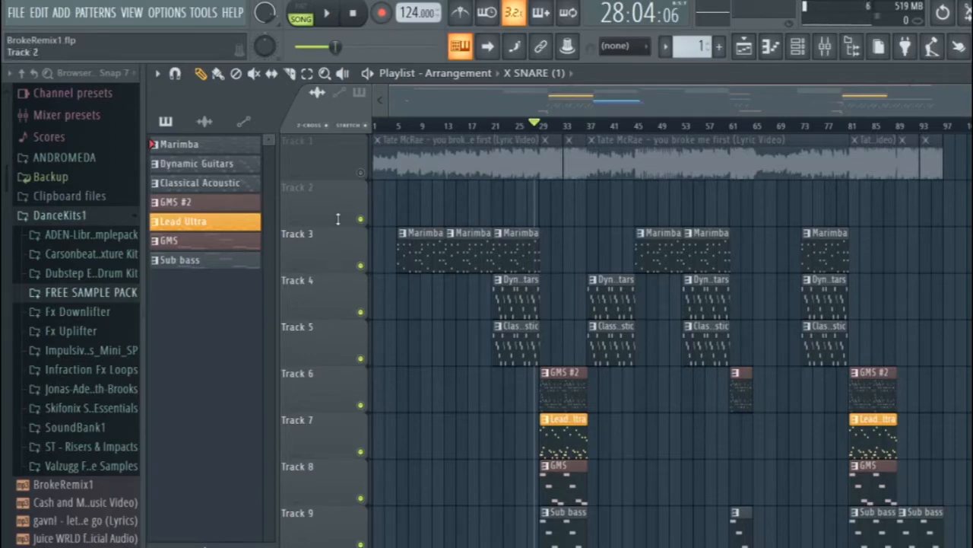
# Solo Track 1 and play the song sample from around bar 41.
pyautogui.rightClick(362, 173)
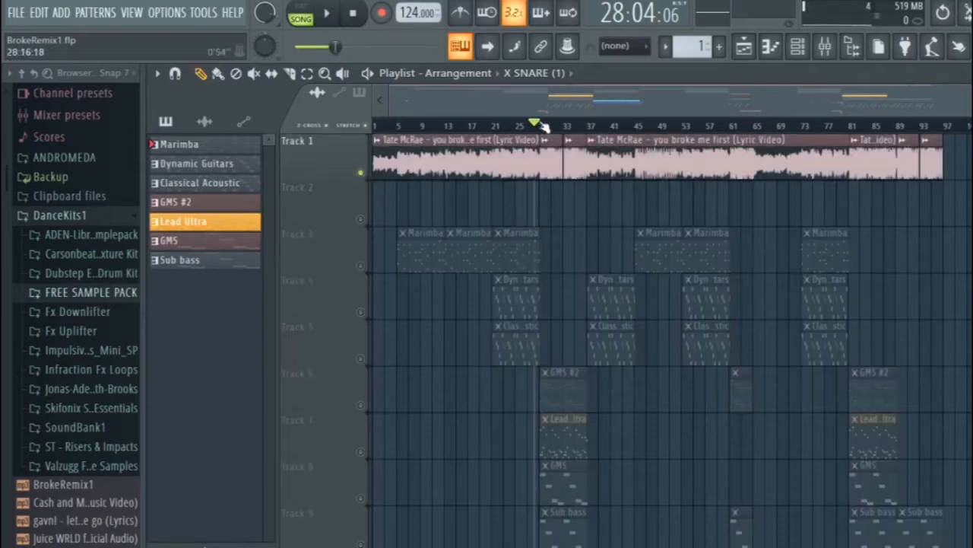
pyautogui.scroll(-6, 114, 372)
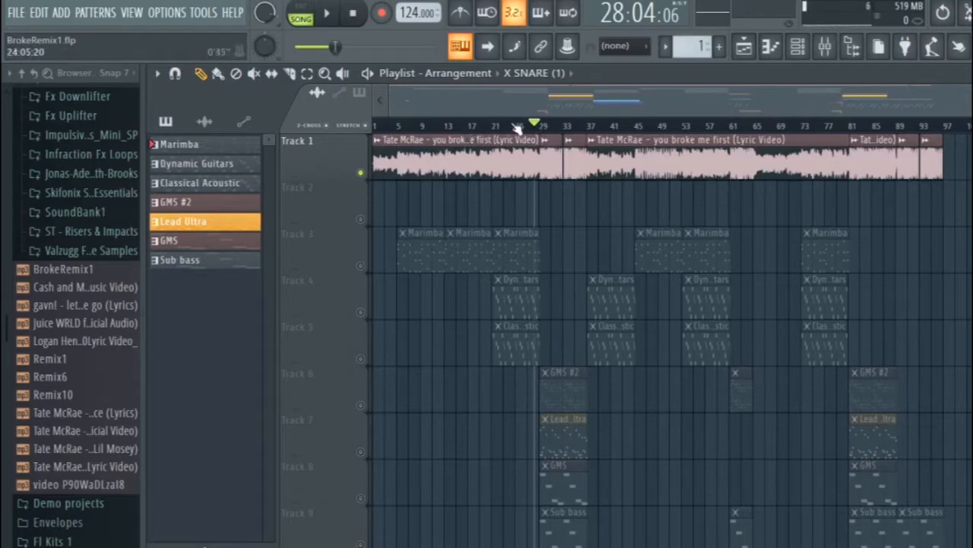
pyautogui.moveTo(537, 125); pyautogui.dragTo(617, 119)
pyautogui.press('space')
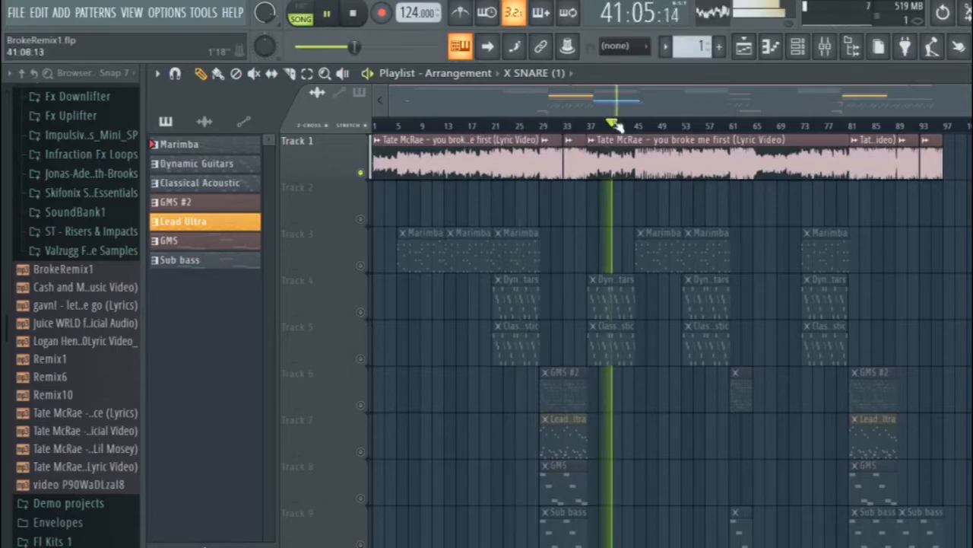
pyautogui.press('space')
# Audition short passages of the soloed song sample from around bars 48 and 63.
pyautogui.click(658, 124)
pyautogui.press('space')
pyautogui.press('space')
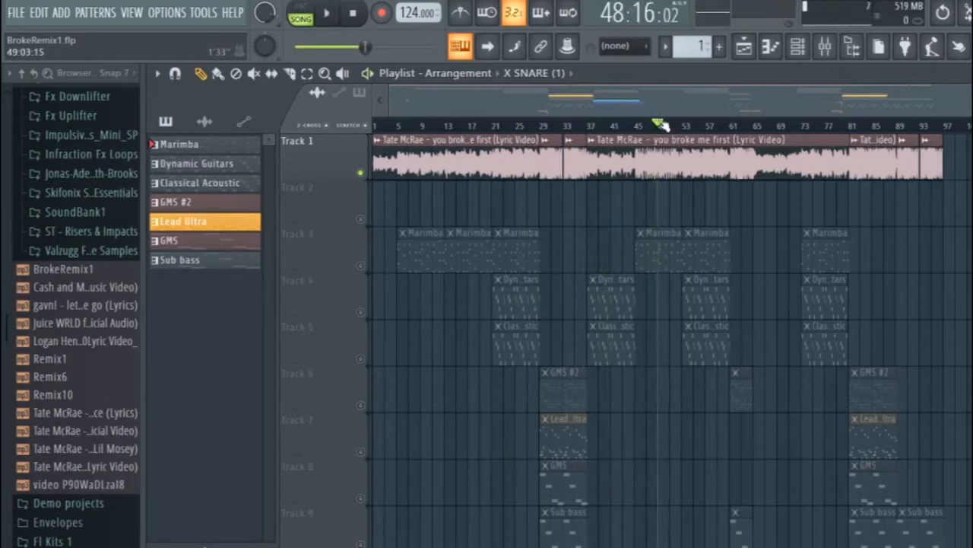
pyautogui.click(748, 124)
pyautogui.press('space')
pyautogui.press('space')
# Move the playhead back to about bar 2 and collapse the DanceKits1 folder.
pyautogui.moveTo(752, 124); pyautogui.dragTo(380, 156)
pyautogui.scroll(-3, 406, 343)
pyautogui.hotkey('ctrl', 'v')
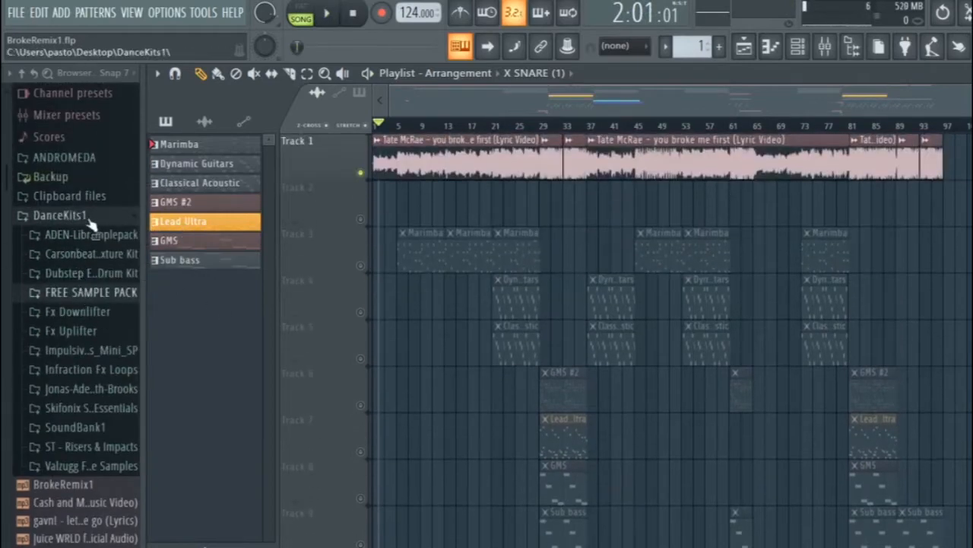
pyautogui.click(85, 216)
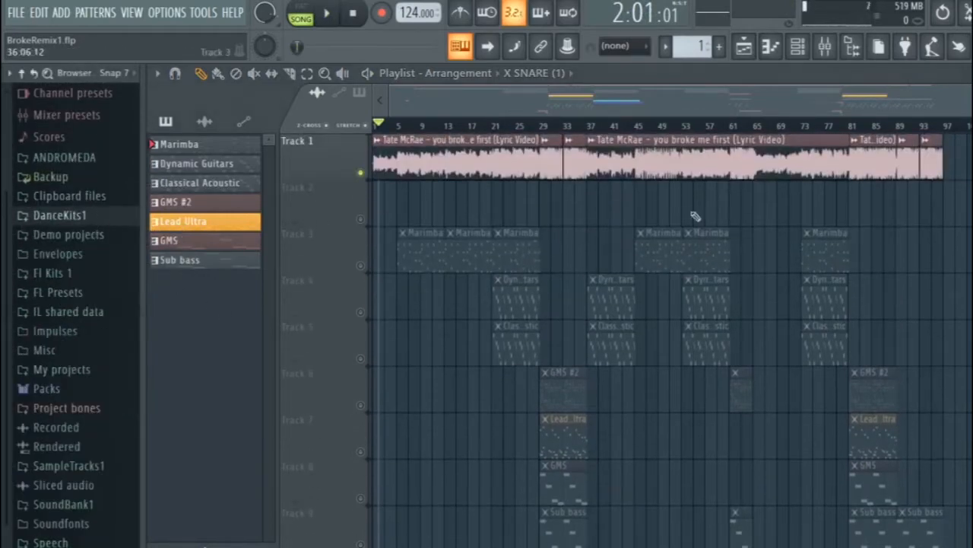
# Switch the solo to Track 3 briefly, and release it so all tracks are active.
pyautogui.rightClick(361, 266)
pyautogui.rightClick(353, 273)
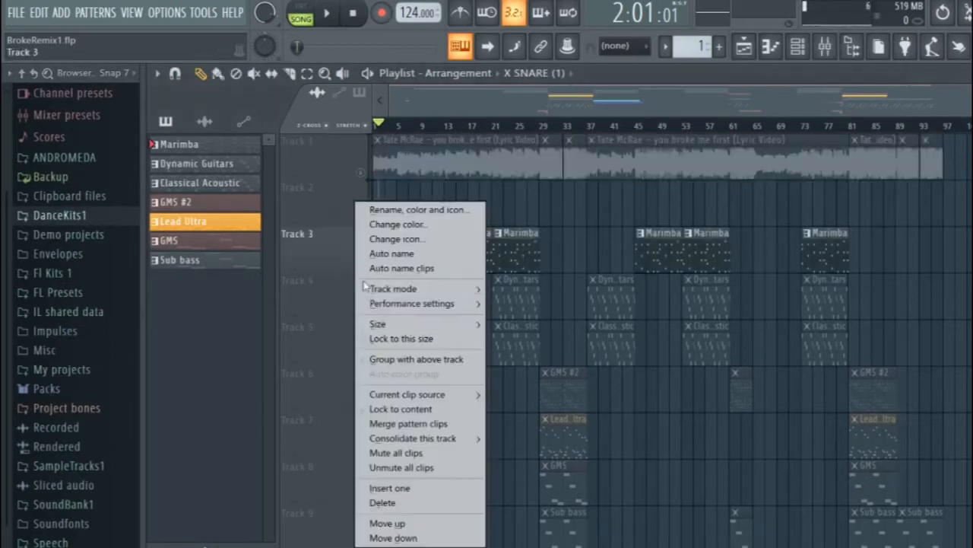
pyautogui.click(311, 264)
pyautogui.rightClick(361, 266)
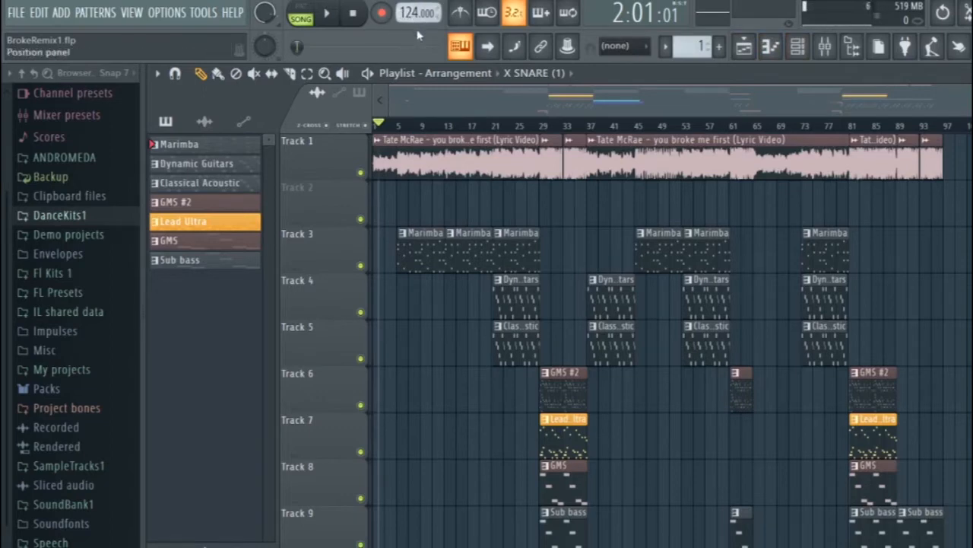
# List the project's audio clips and open the sampler settings of the Tate McRae sample.
pyautogui.click(203, 121)
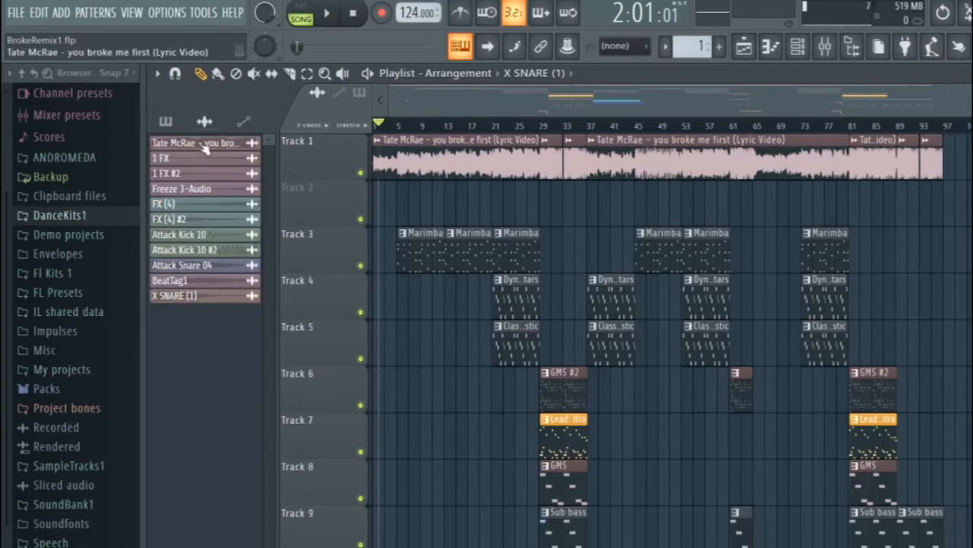
pyautogui.doubleClick(204, 144)
pyautogui.moveTo(393, 285); pyautogui.dragTo(412, 106)
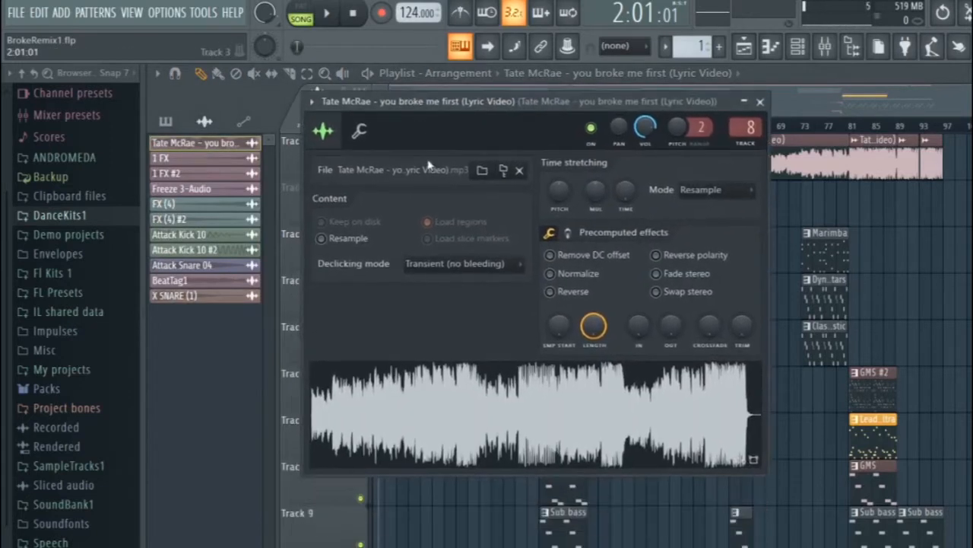
# Detect the sample's tempo in the 75 to 150 BPM range without applying it to the project, and close its settings.
pyautogui.rightClick(495, 397)
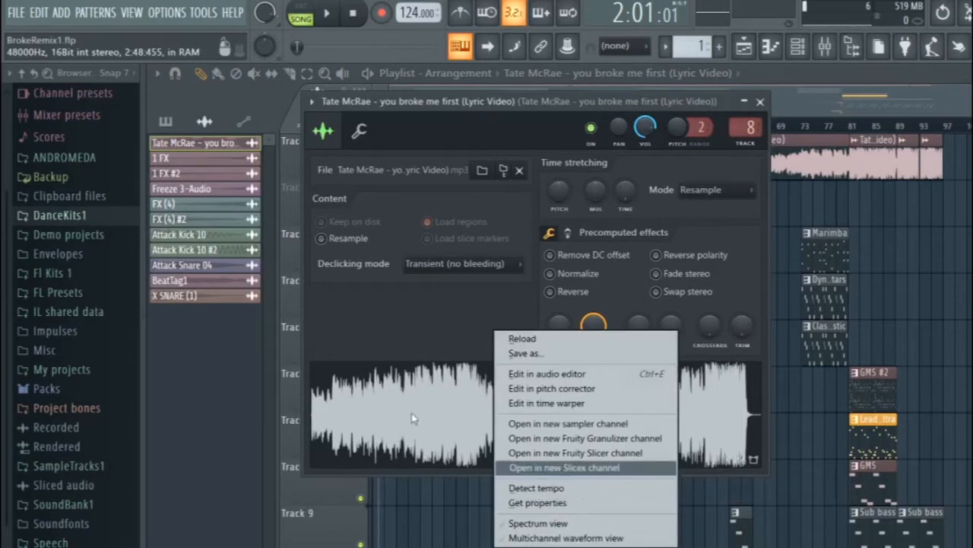
pyautogui.click(517, 491)
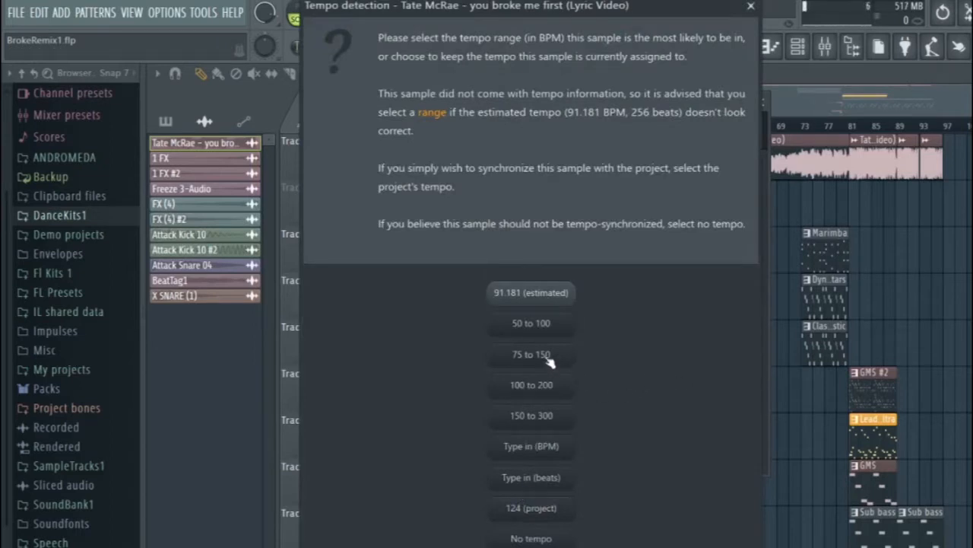
pyautogui.click(550, 364)
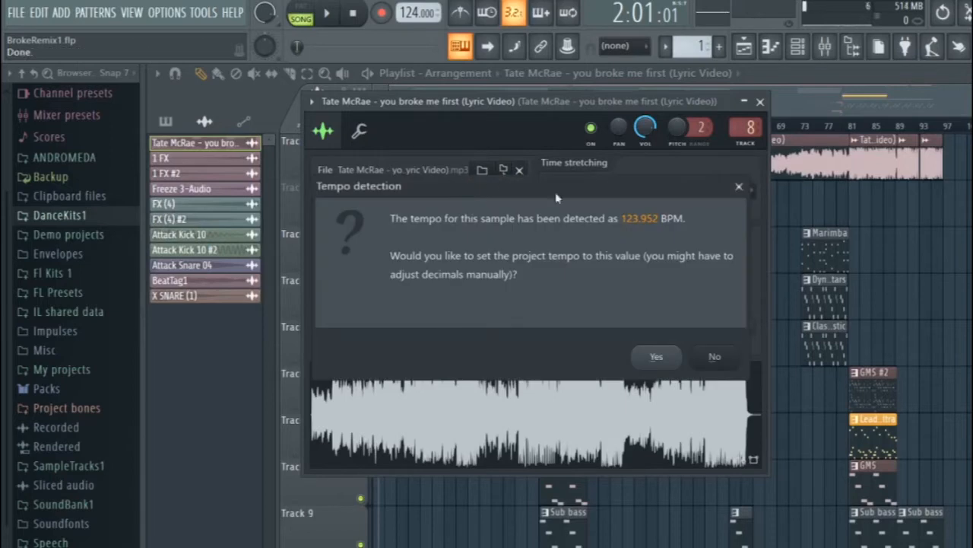
pyautogui.click(717, 357)
pyautogui.click(759, 101)
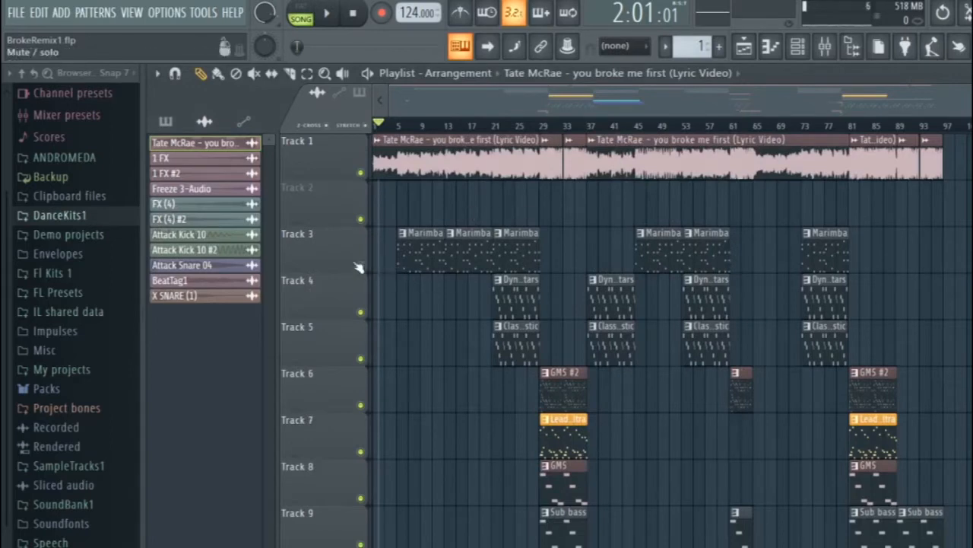
# Place the playhead at bar 5, solo the Marimba on Track 3 and start playback.
pyautogui.moveTo(381, 124); pyautogui.dragTo(397, 124)
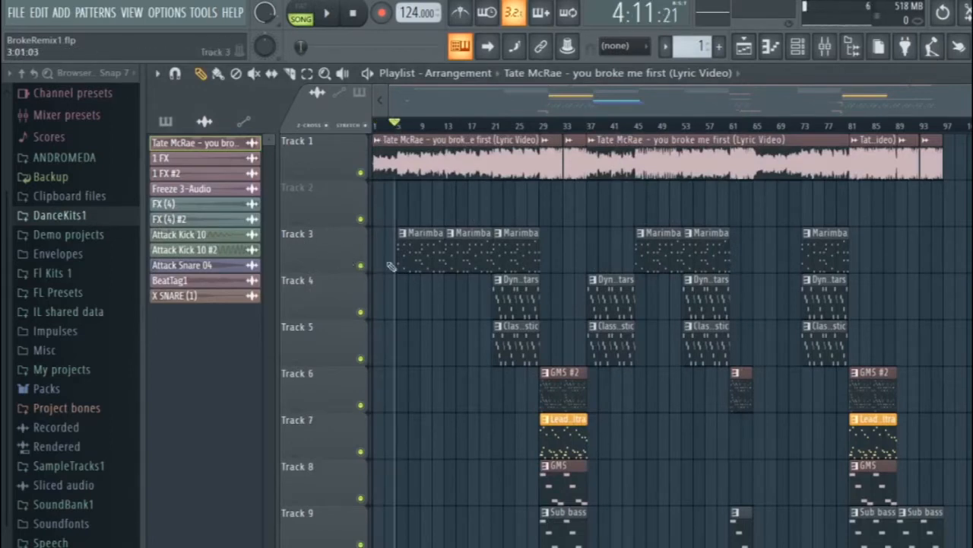
pyautogui.scroll(4, 399, 327)
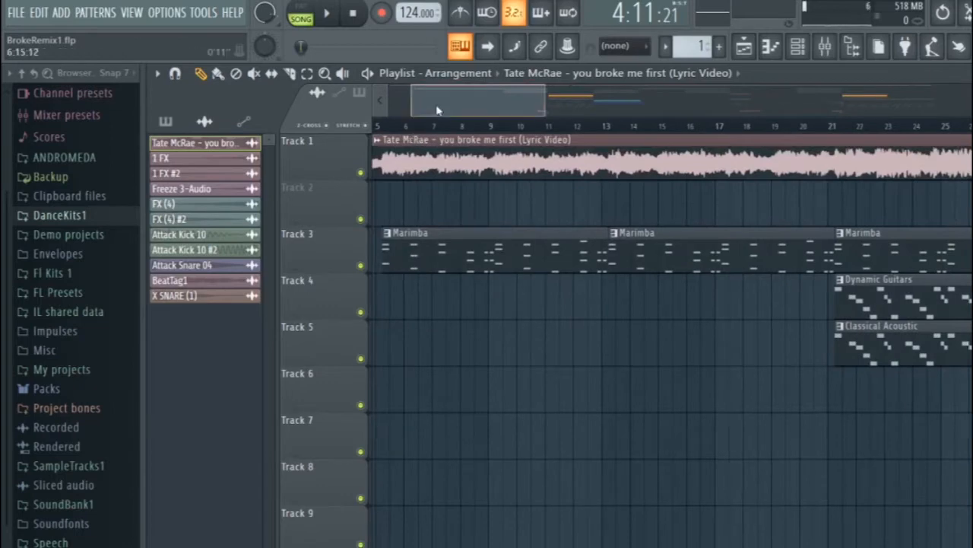
pyautogui.click(411, 125)
pyautogui.rightClick(361, 265)
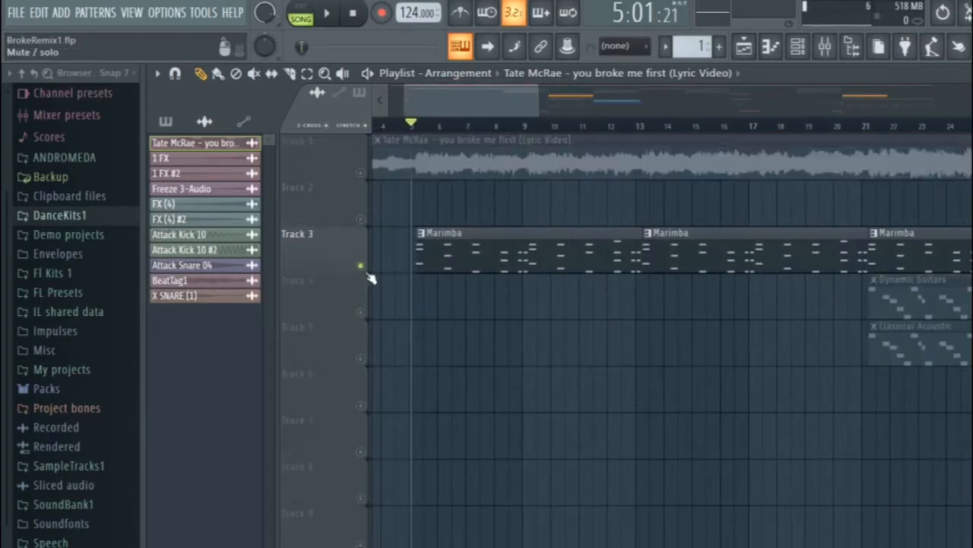
pyautogui.press('space')
# Examine the Marimba pattern's notes in the piano roll, and close it and the channel rack.
pyautogui.click(166, 121)
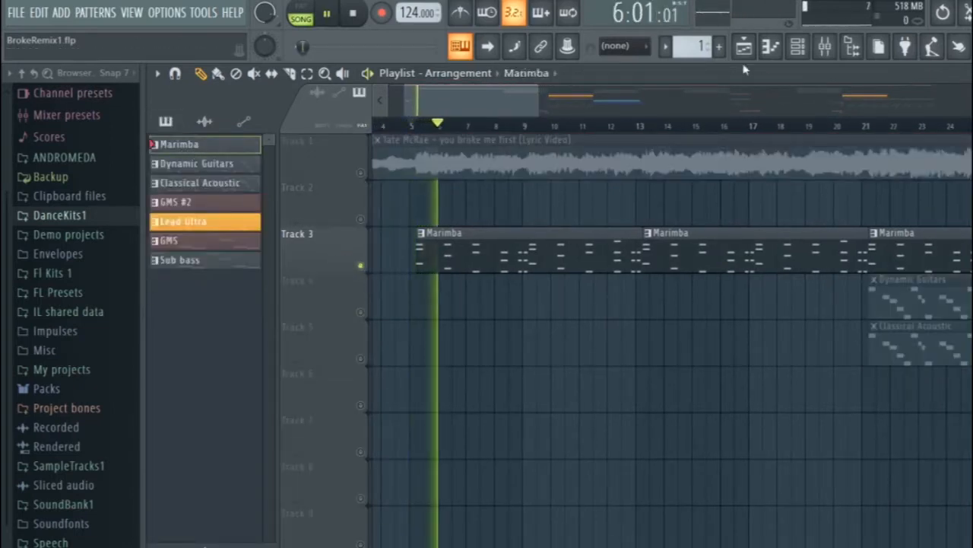
pyautogui.click(798, 47)
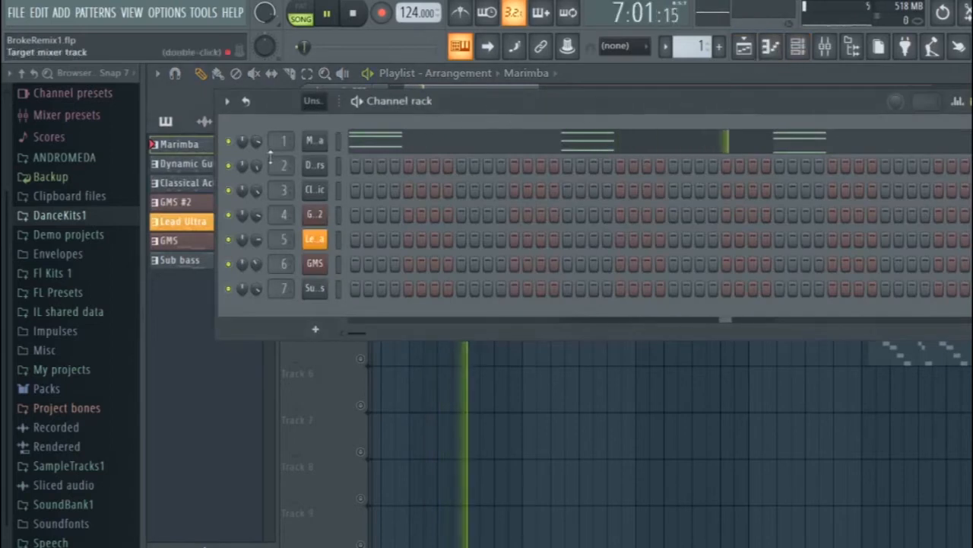
pyautogui.click(770, 46)
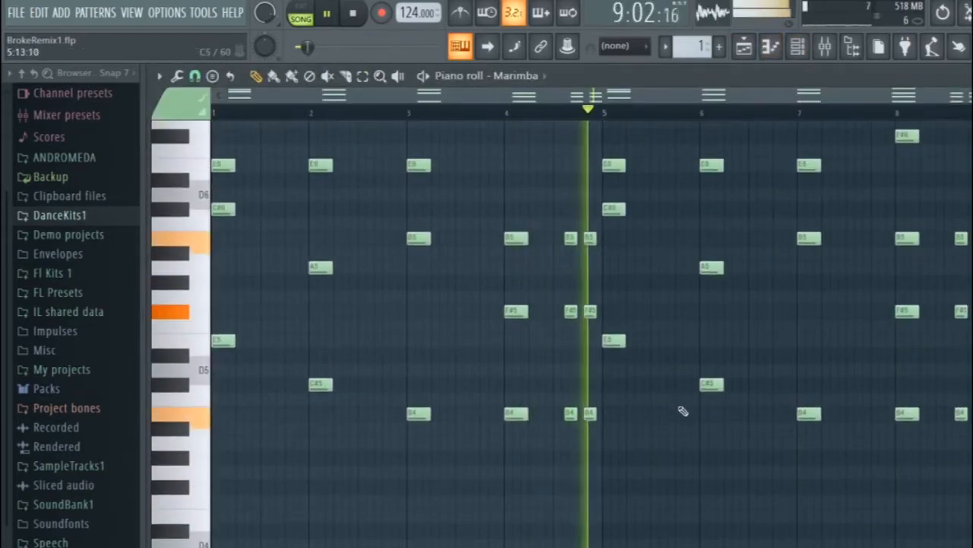
pyautogui.scroll(1, 772, 477)
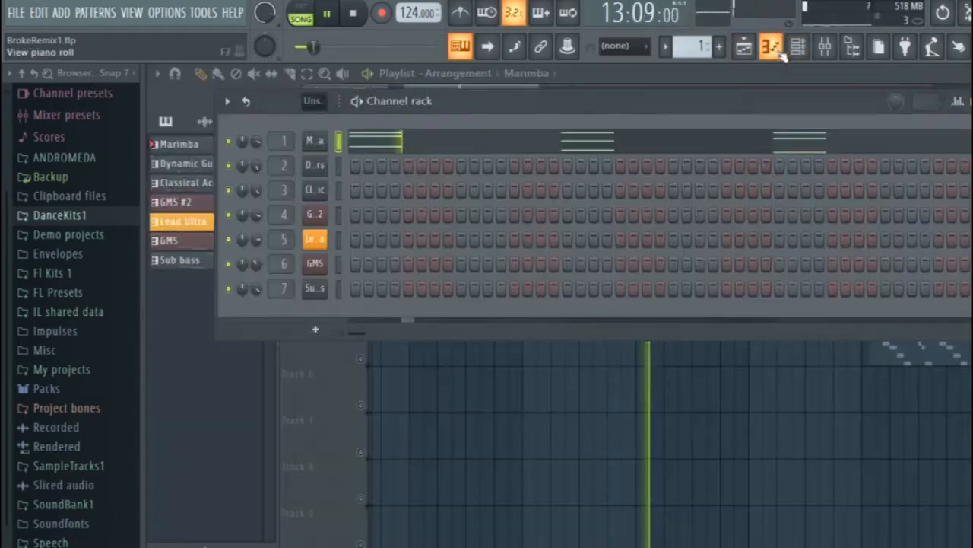
pyautogui.click(770, 45)
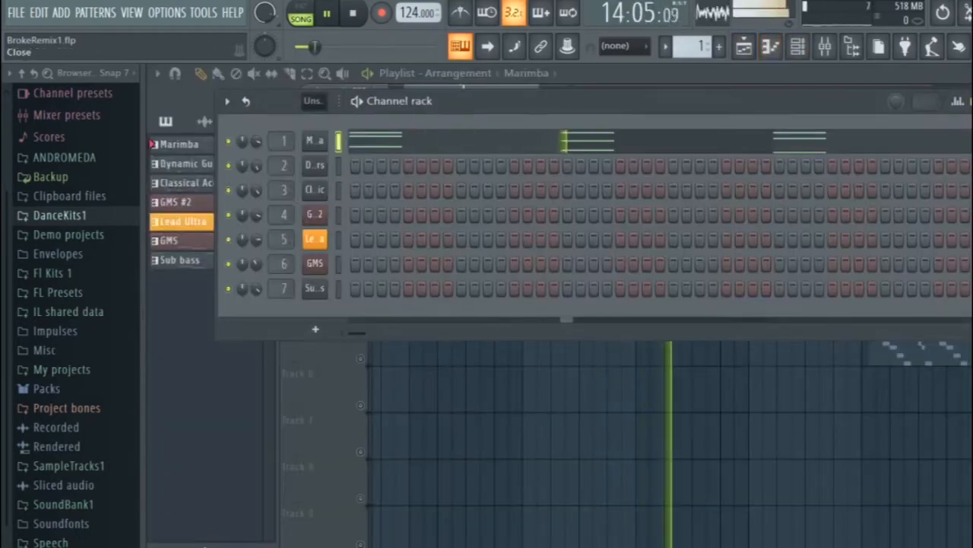
pyautogui.click(972, 102)
# Solo the guitar Tracks 4 and 5 together, stop playback and set the playhead at about bar 20.
pyautogui.scroll(-4, 525, 424)
pyautogui.rightClick(360, 312)
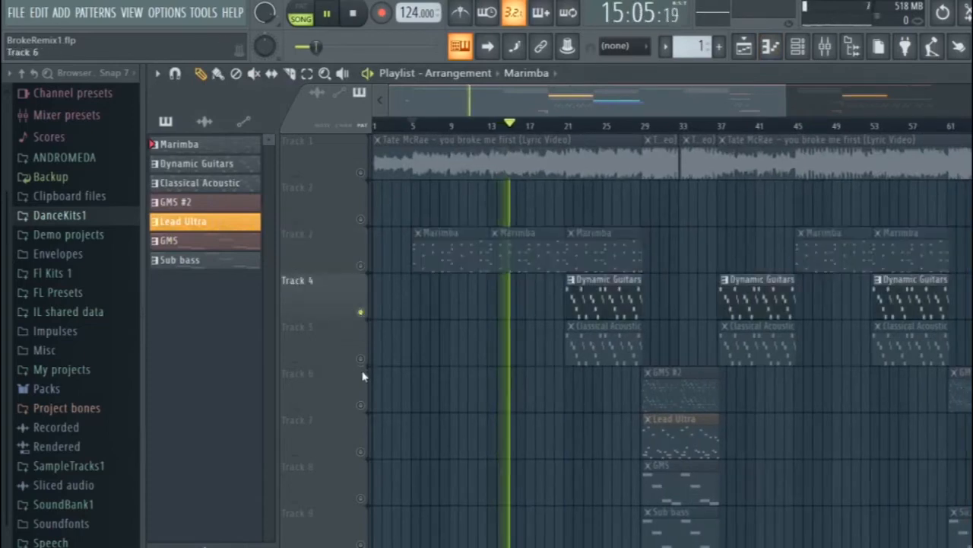
pyautogui.click(361, 359)
pyautogui.press('space')
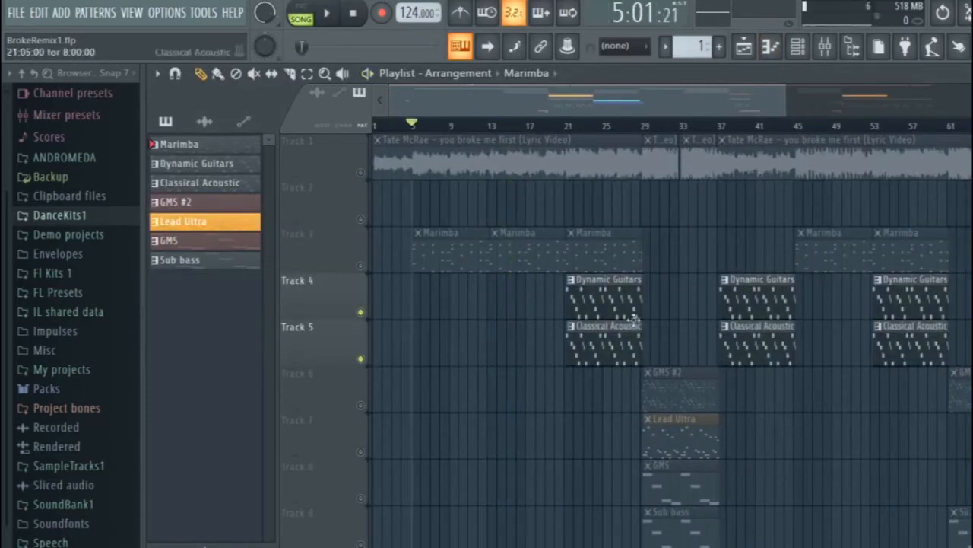
pyautogui.click(557, 128)
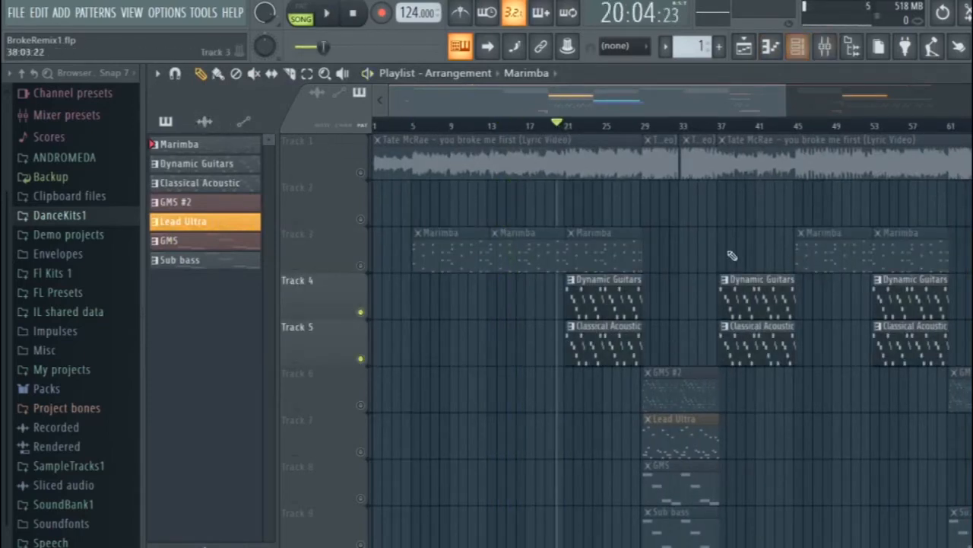
# Examine the Guitar presets among the Packs instruments, including Classical Acoustic, and collapse the folders again.
pyautogui.scroll(2, 686, 297)
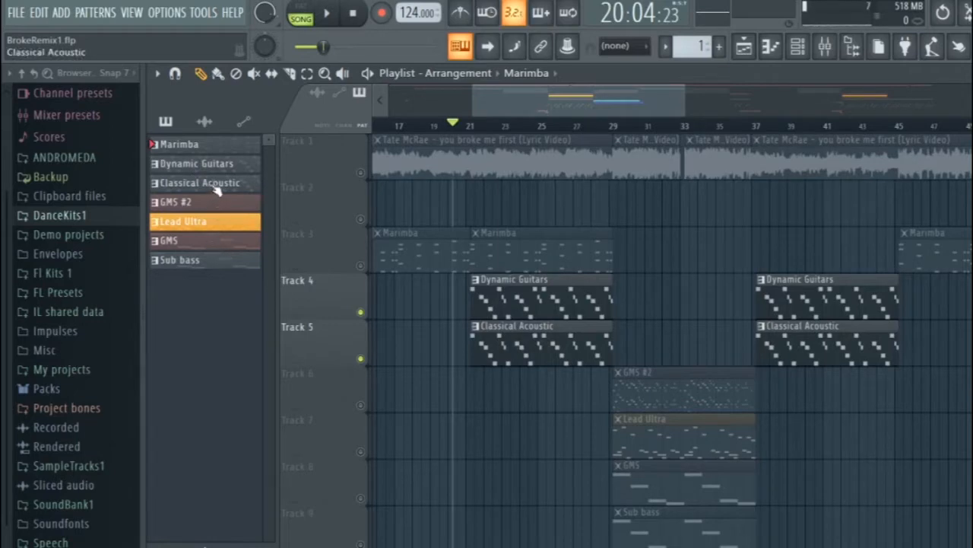
pyautogui.scroll(-1, 61, 301)
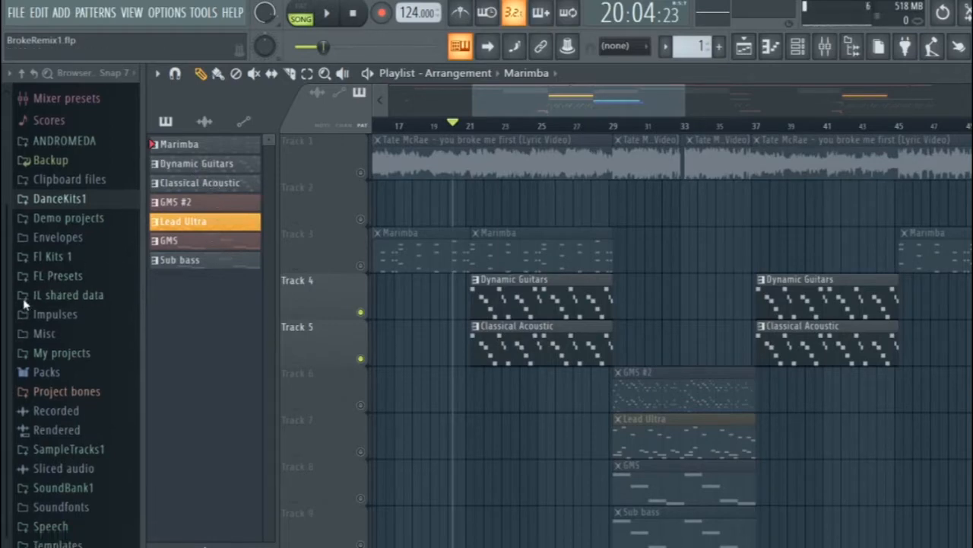
pyautogui.click(56, 375)
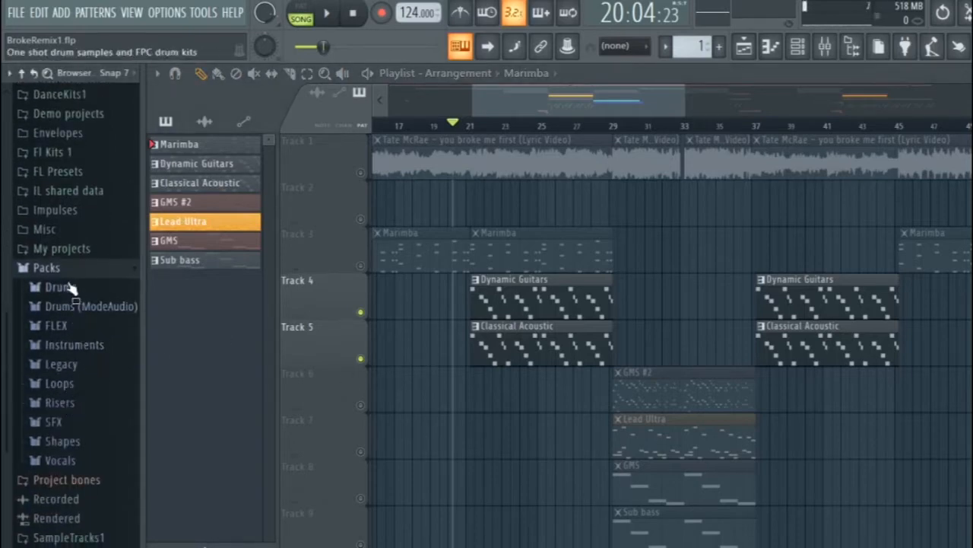
pyautogui.click(70, 344)
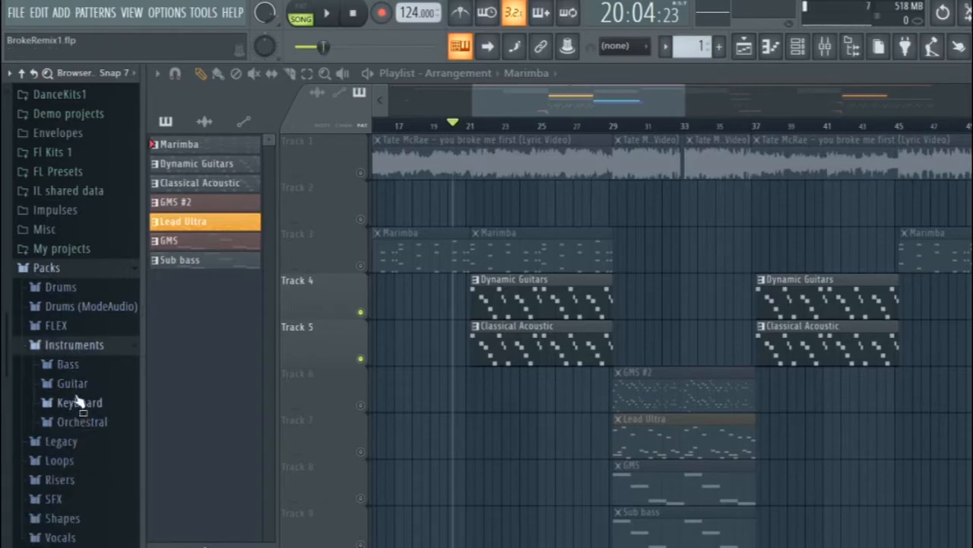
pyautogui.click(72, 384)
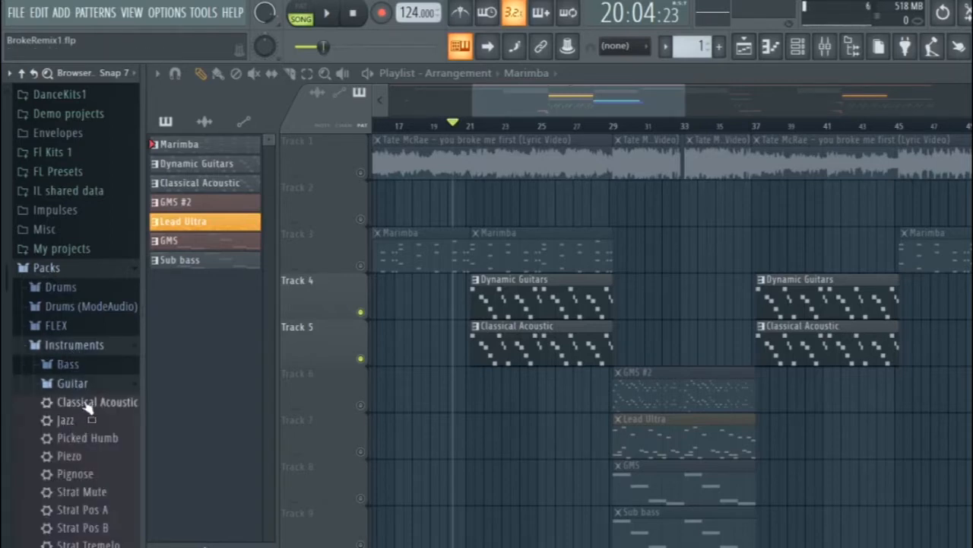
pyautogui.click(76, 384)
pyautogui.click(74, 345)
pyautogui.click(46, 266)
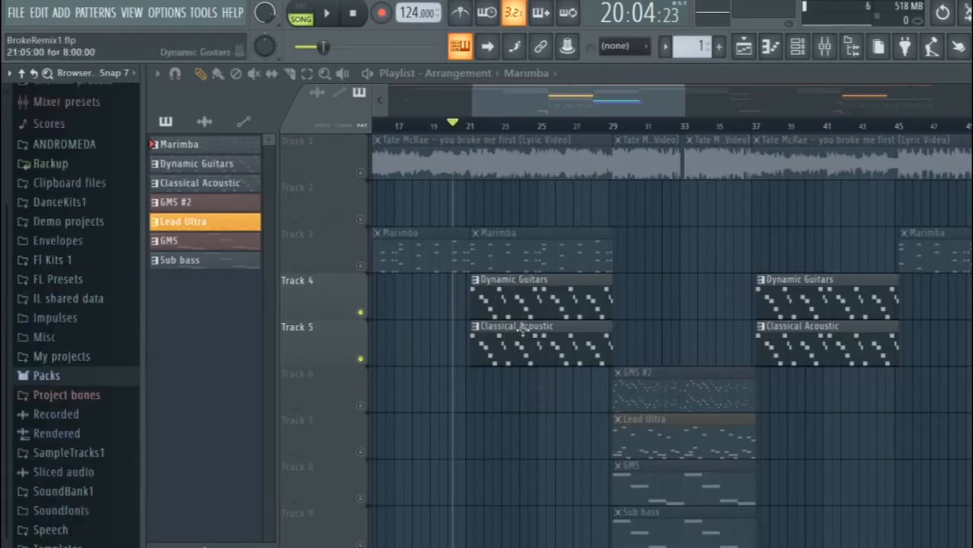
# Play the soloed guitar tracks briefly, stop, and set the playhead at bar 21.
pyautogui.press('space')
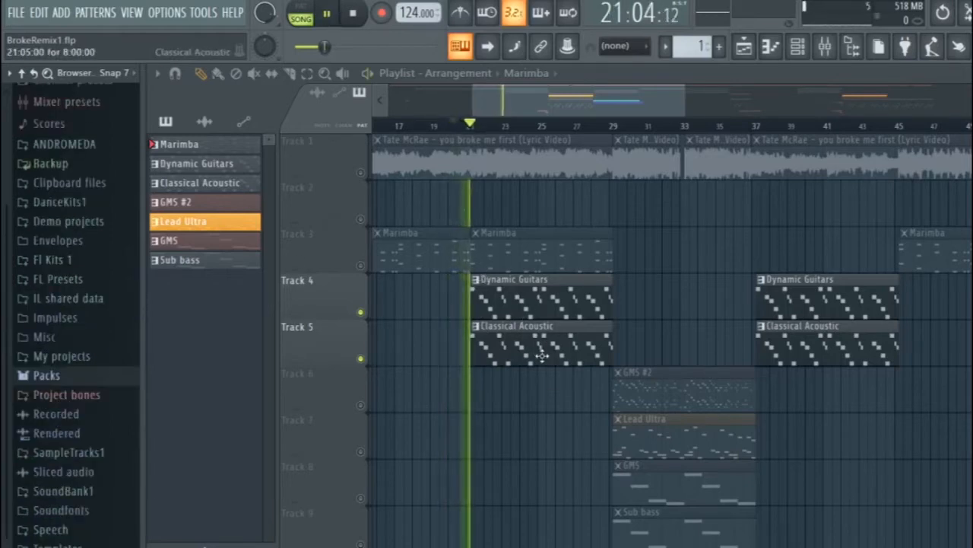
pyautogui.press('space')
pyautogui.click(466, 125)
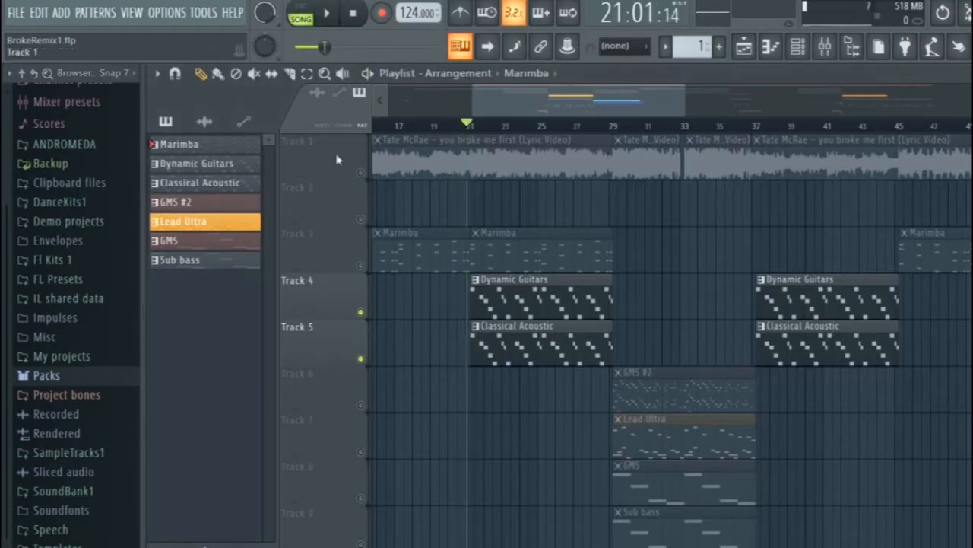
# Select the Dynamic Guitars pattern and open its notes in the piano roll from the channel rack.
pyautogui.click(798, 46)
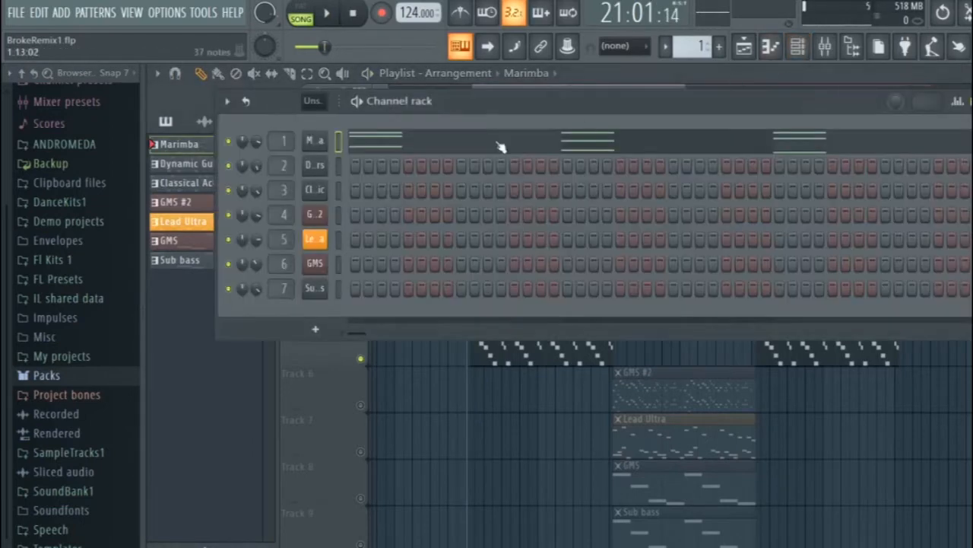
pyautogui.click(171, 165)
pyautogui.click(798, 47)
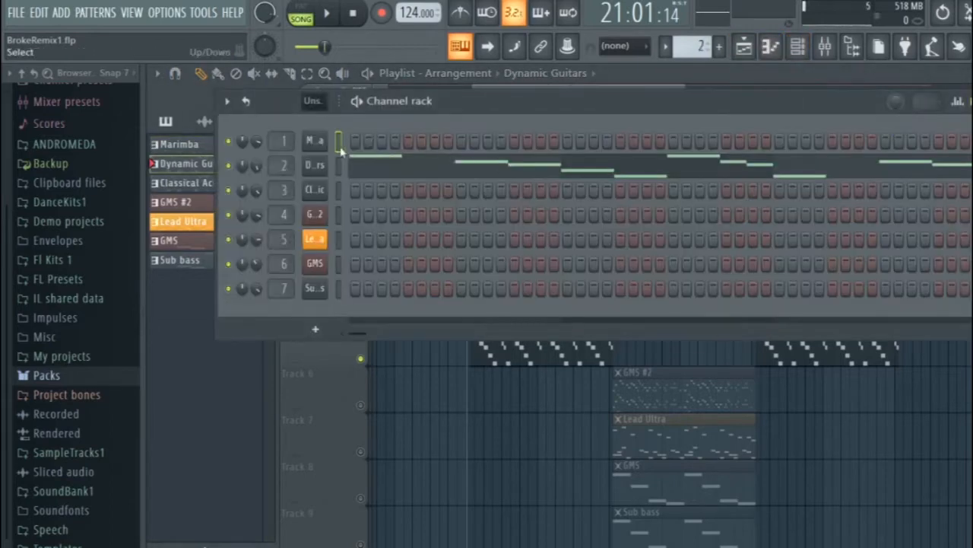
pyautogui.click(770, 46)
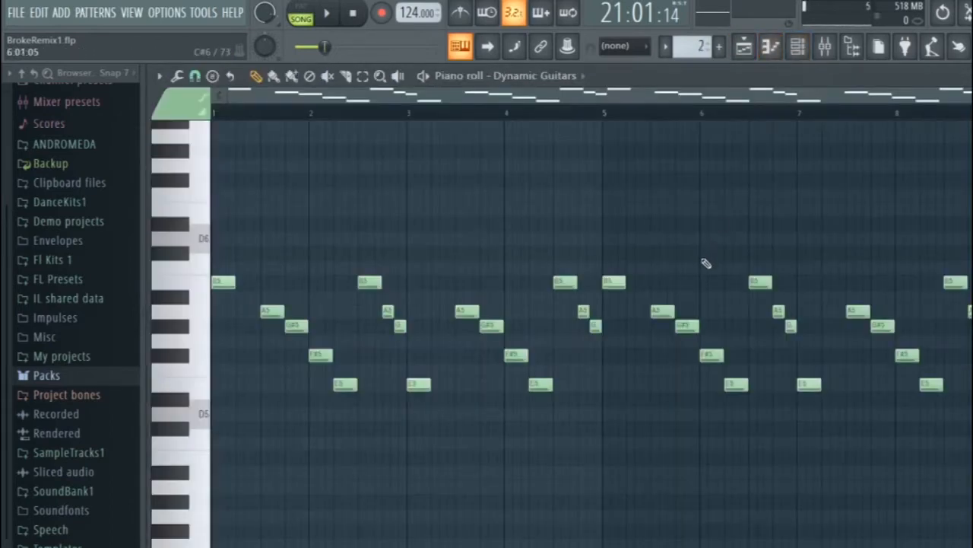
# Audition Dynamic Guitars in pattern mode, and examine the properties of the B5 note at bar 5.
pyautogui.press('space')
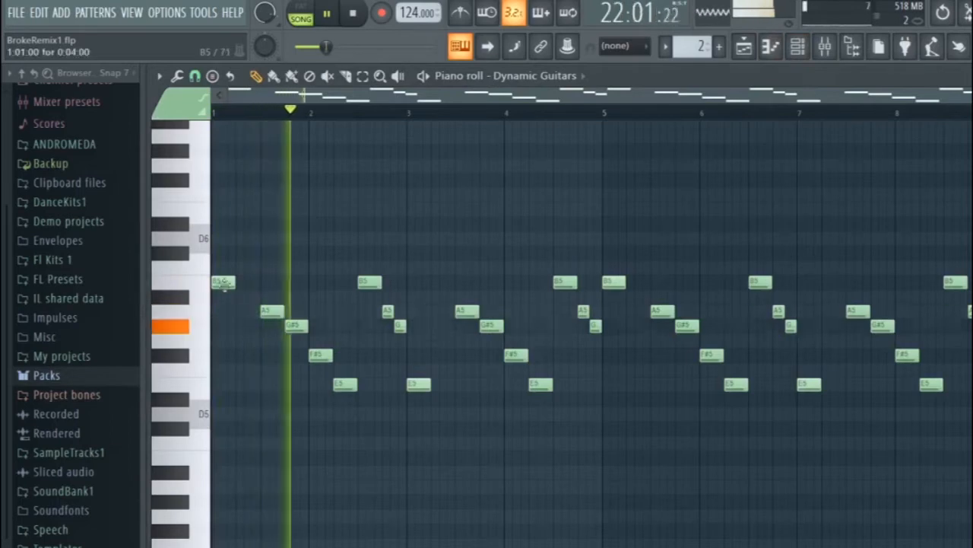
pyautogui.click(301, 18)
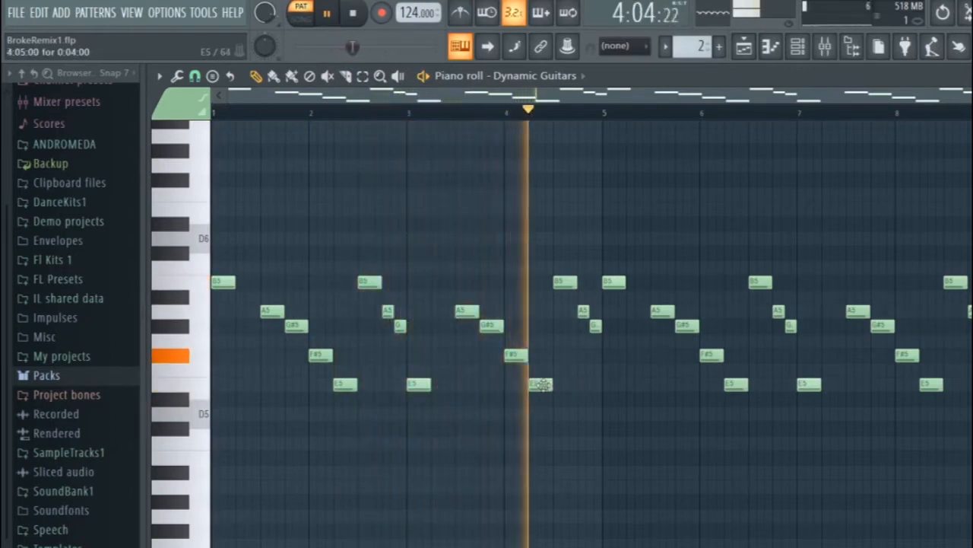
pyautogui.press('space')
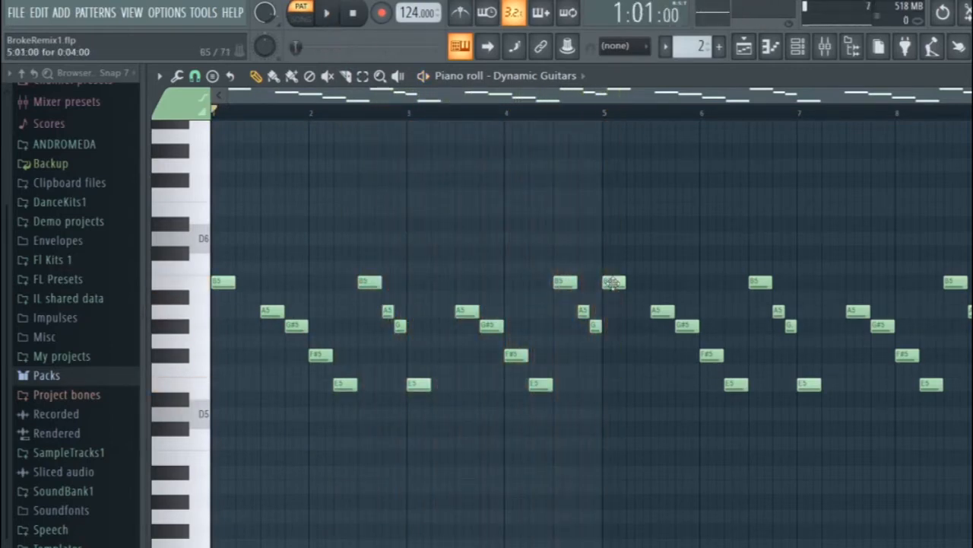
pyautogui.doubleClick(613, 283)
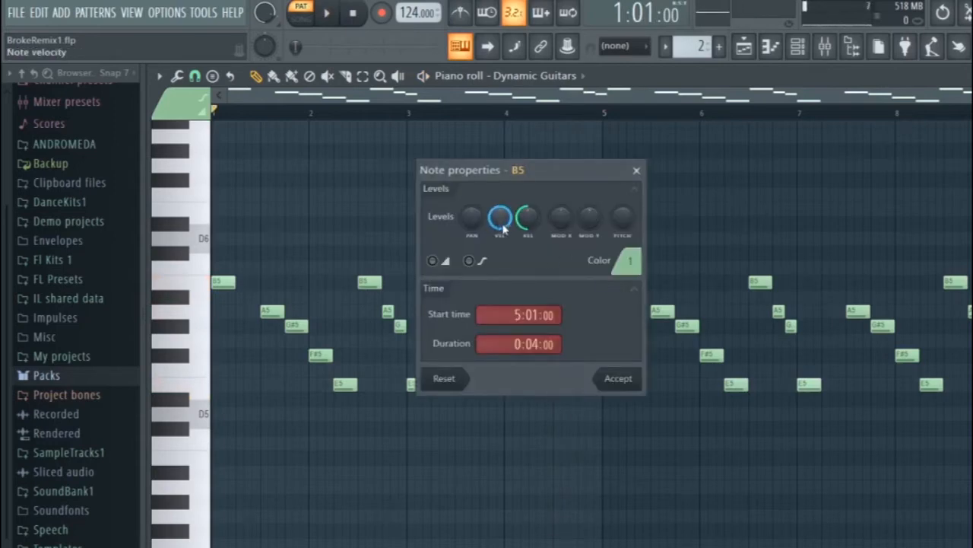
pyautogui.click(636, 170)
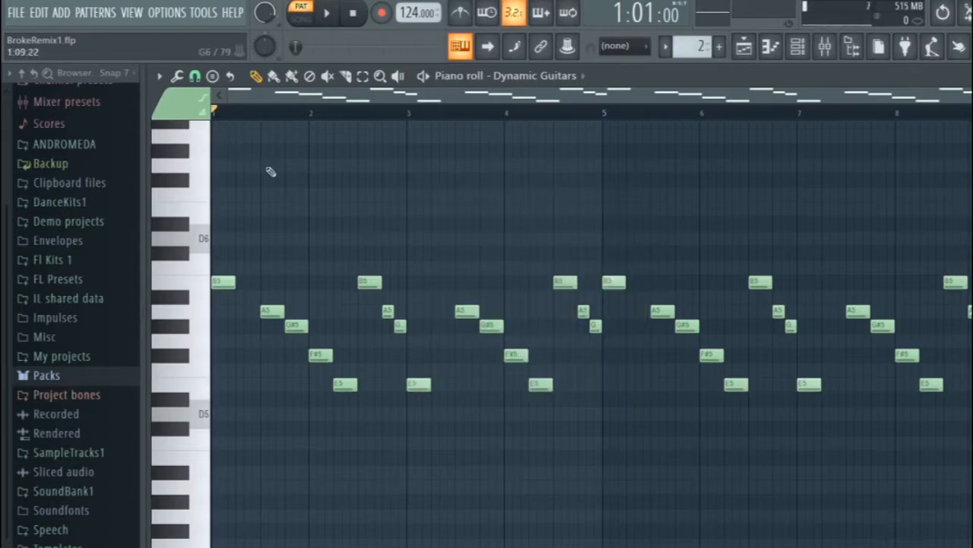
# Replay the Dynamic Guitars pattern briefly, and close its piano roll and the channel rack.
pyautogui.press('space')
pyautogui.press('space')
pyautogui.press('space')
pyautogui.press('space')
pyautogui.click(798, 47)
pyautogui.click(773, 48)
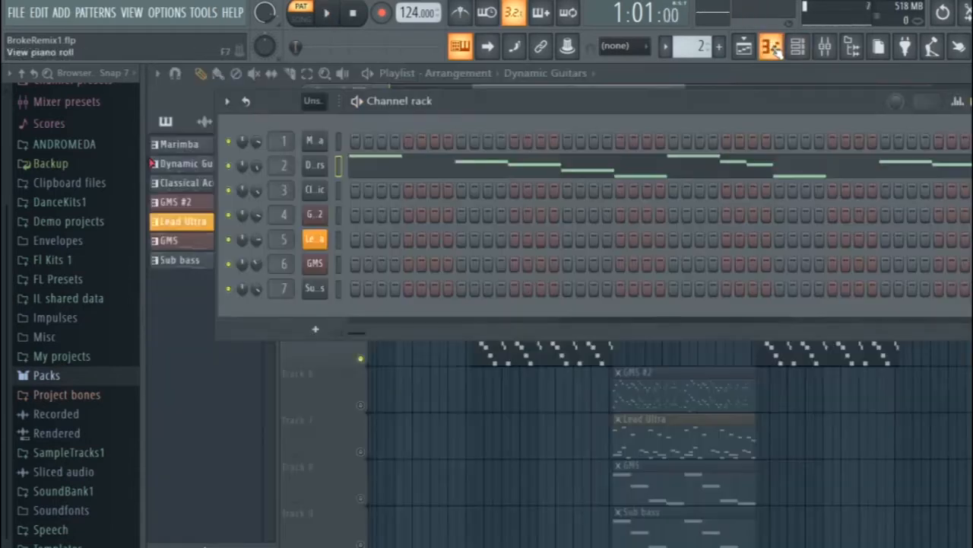
pyautogui.click(972, 101)
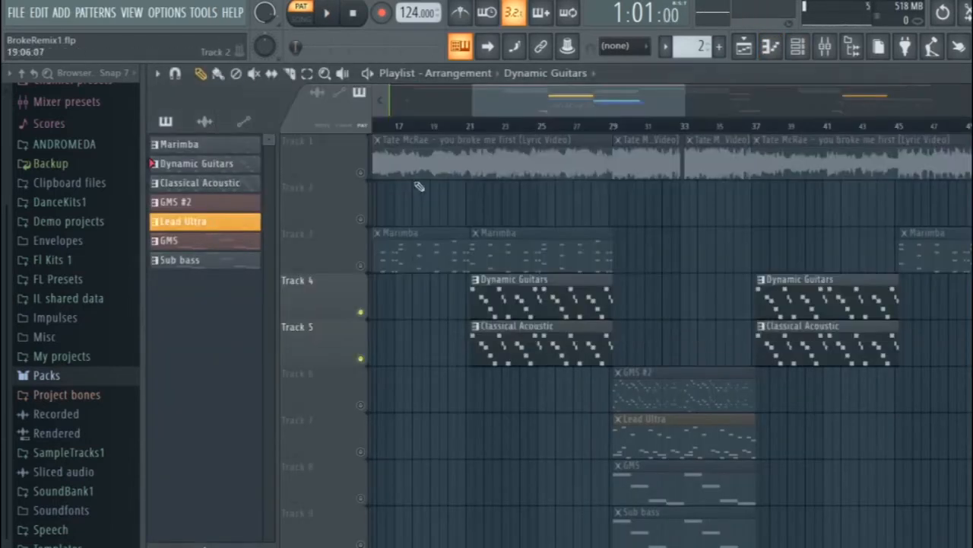
# Solo Classical Acoustic on Track 5 and audition it in song mode from bar 21.
pyautogui.rightClick(361, 358)
pyautogui.press('space')
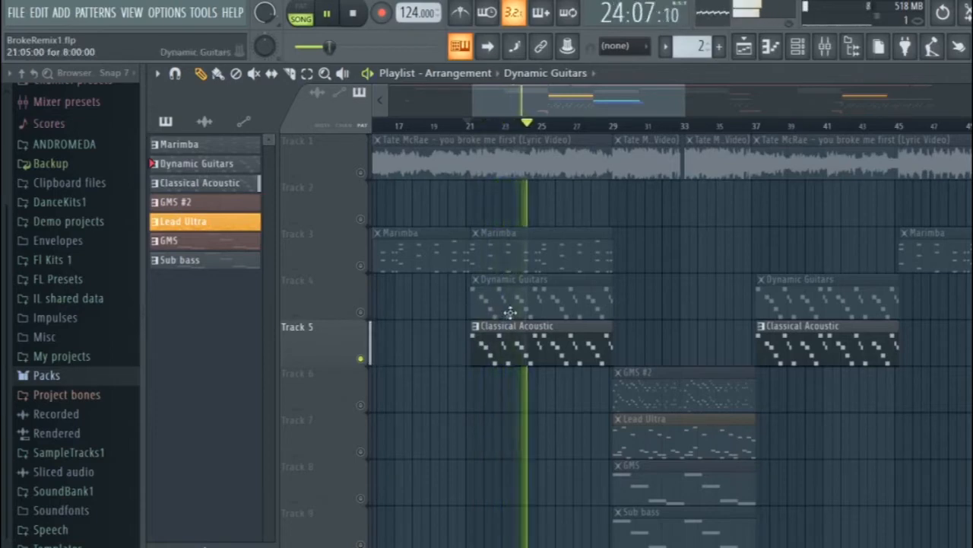
pyautogui.press('space')
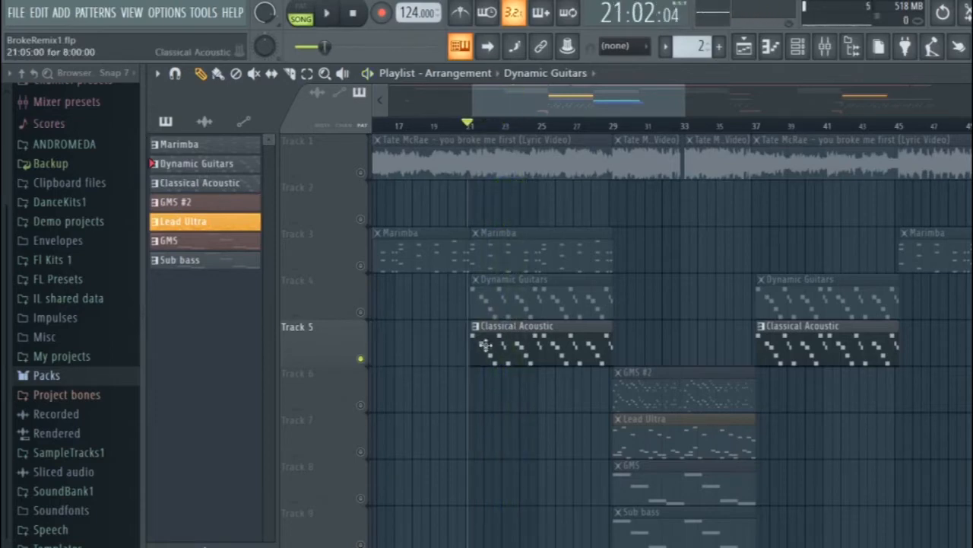
pyautogui.press('space')
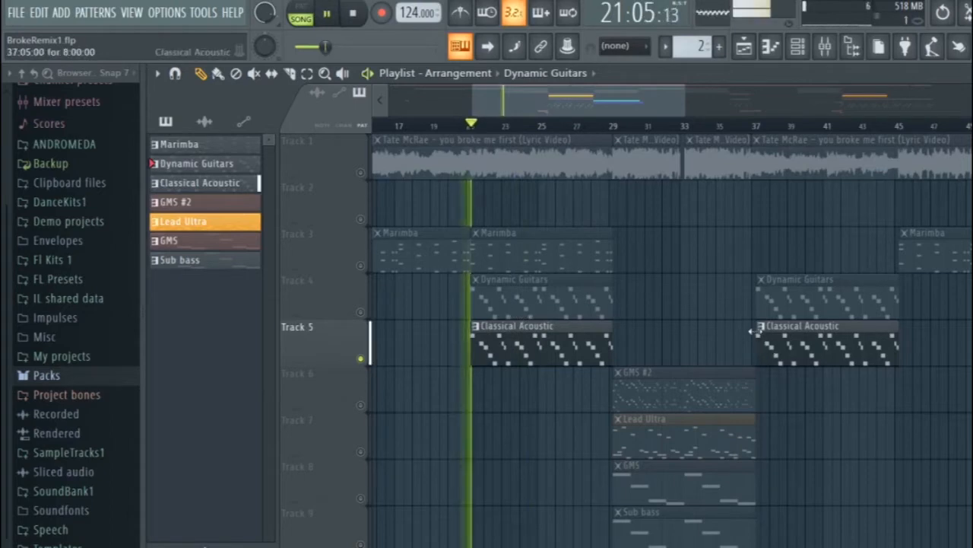
pyautogui.press('space')
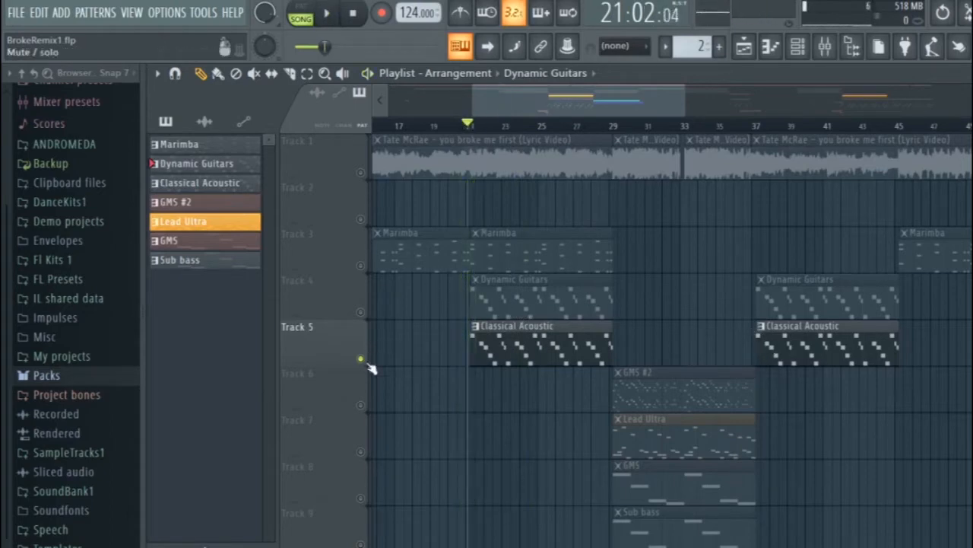
# Solo the vocal sample on Track 1 and set the playhead at bar 29.
pyautogui.rightClick(361, 406)
pyautogui.scroll(-1, 485, 410)
pyautogui.scroll(1, 598, 433)
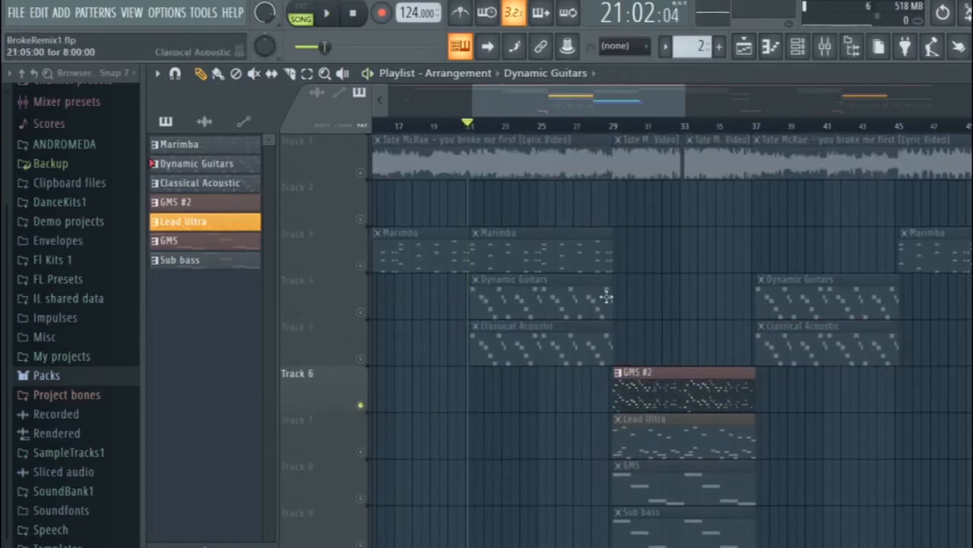
pyautogui.rightClick(360, 172)
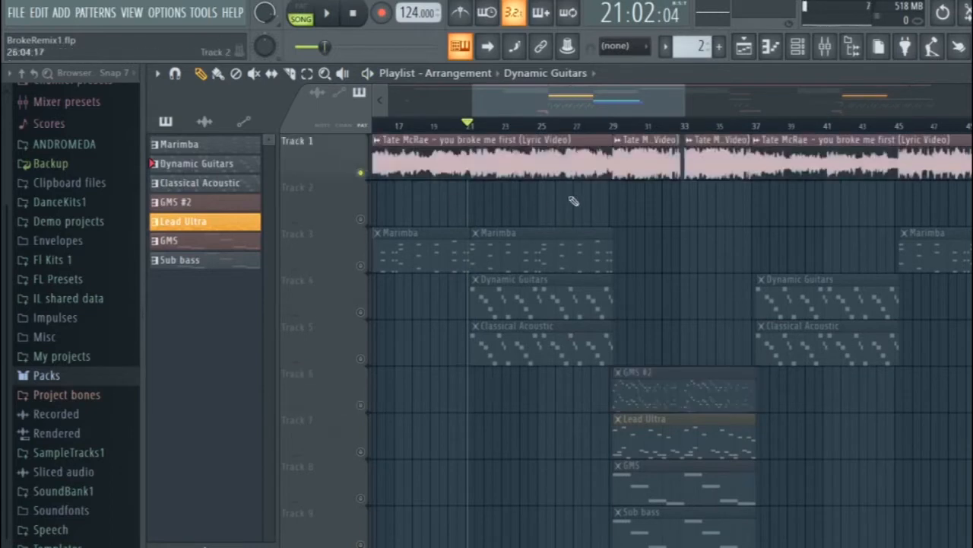
pyautogui.click(618, 128)
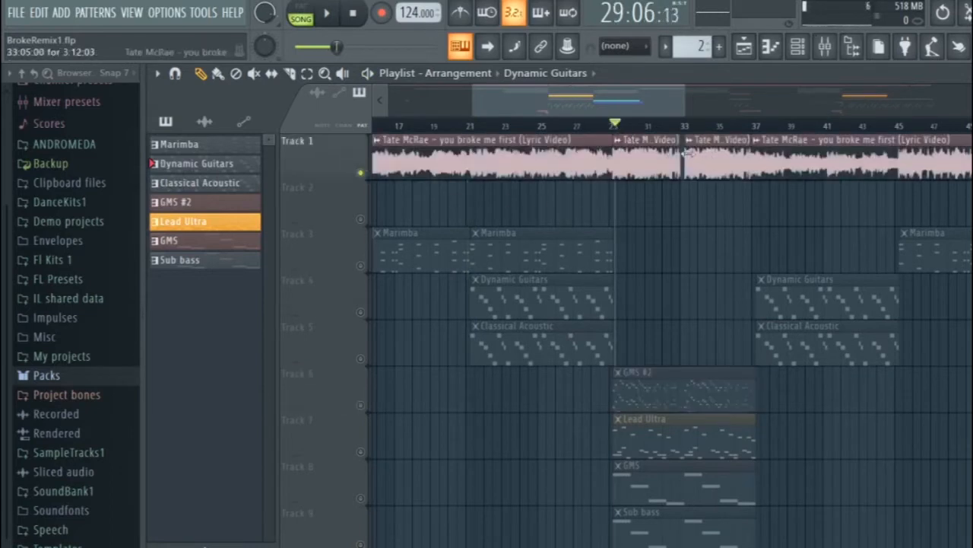
# Look over the drop's clips on the lower tracks and audition the soloed vocal from bar 29.
pyautogui.scroll(-1, 693, 348)
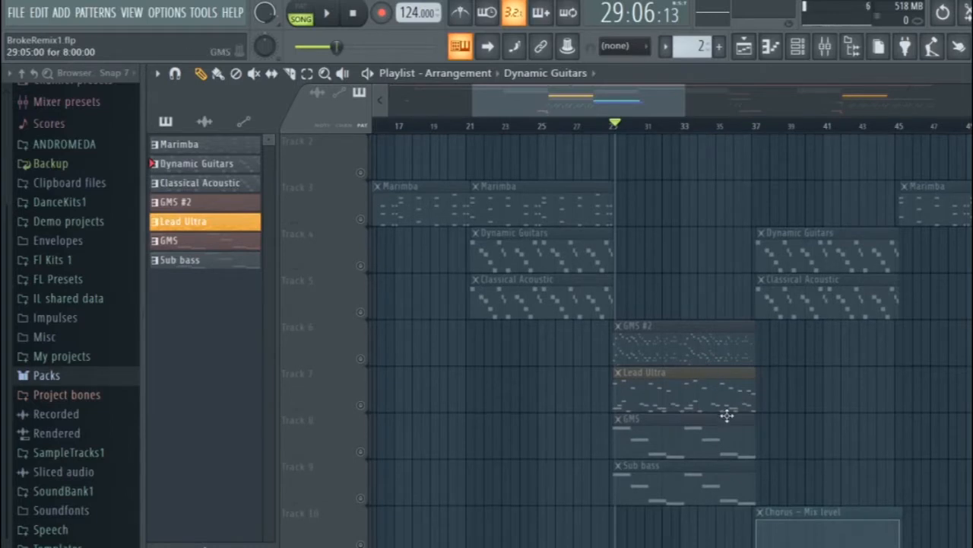
pyautogui.scroll(-2, 728, 415)
pyautogui.scroll(3, 723, 423)
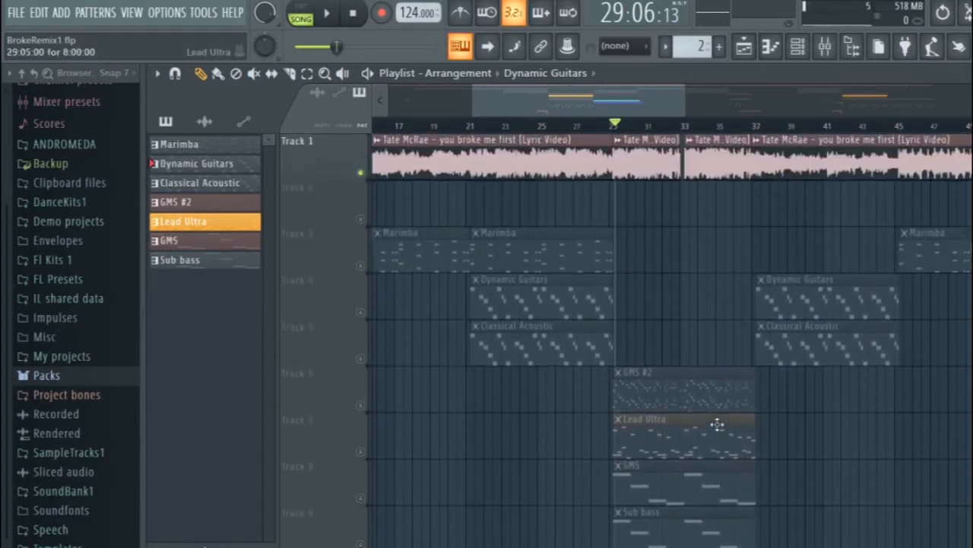
pyautogui.scroll(-1, 718, 423)
pyautogui.scroll(1, 718, 423)
pyautogui.press('space')
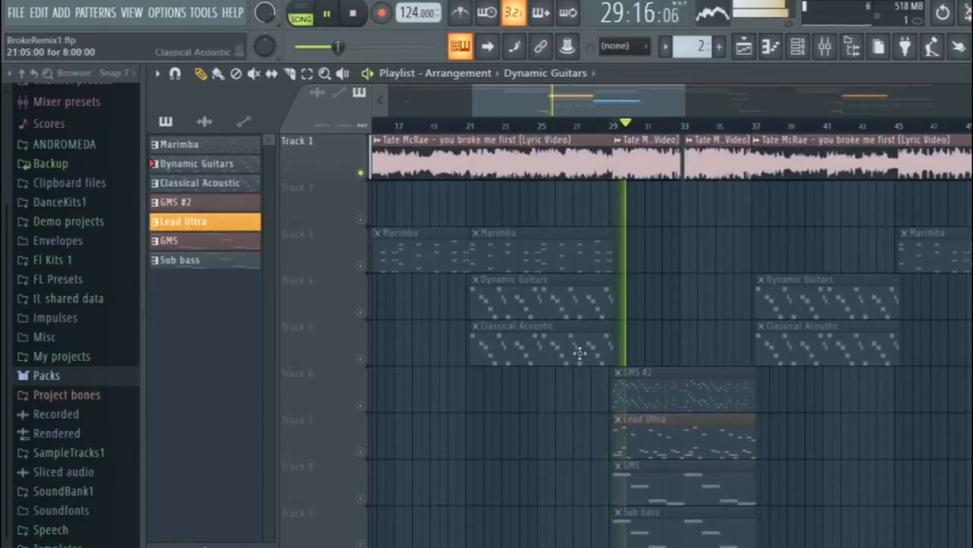
pyautogui.press('space')
# Solo GMS #2 on Track 6, set the playhead just before its clip at bar 29, and start playback.
pyautogui.scroll(-4, 376, 213)
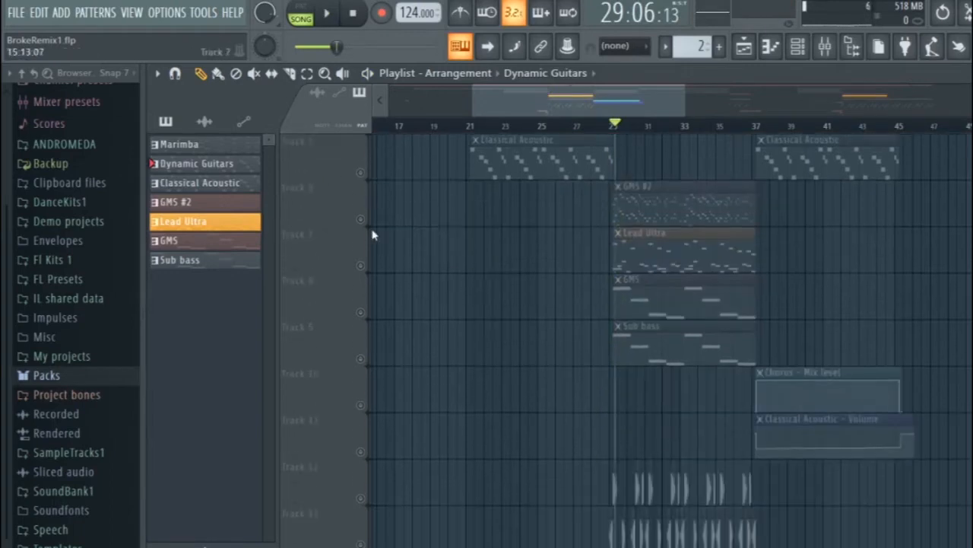
pyautogui.click(360, 219)
pyautogui.scroll(3, 644, 272)
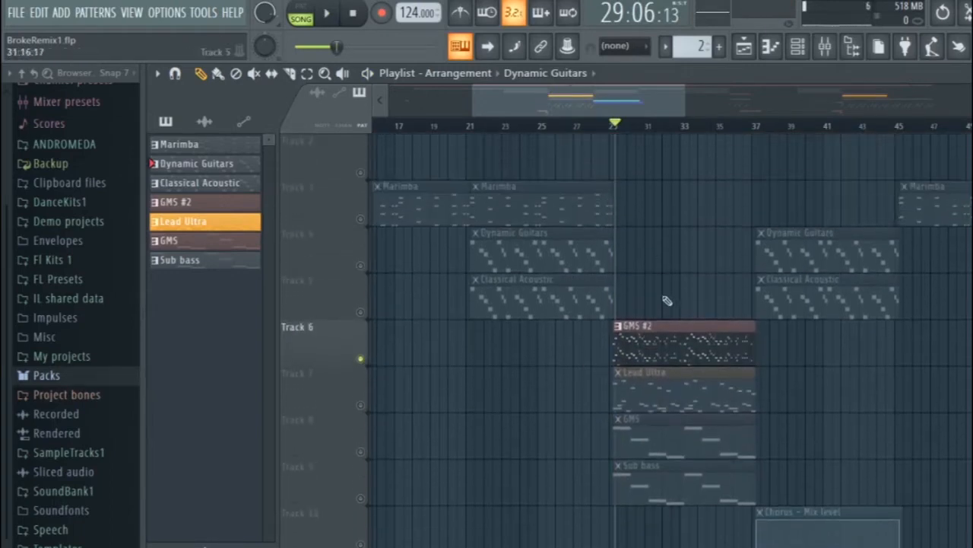
pyautogui.scroll(5, 615, 123)
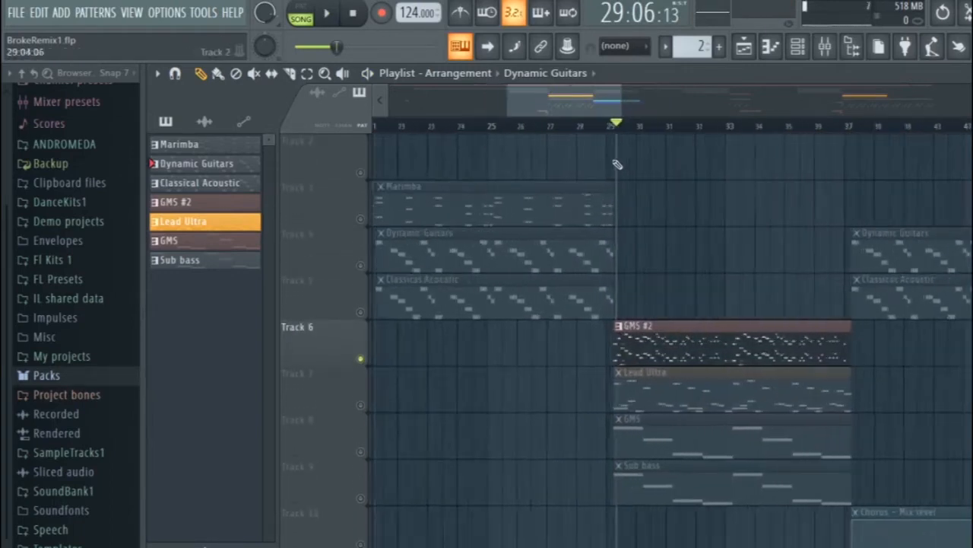
pyautogui.click(619, 126)
pyautogui.click(611, 124)
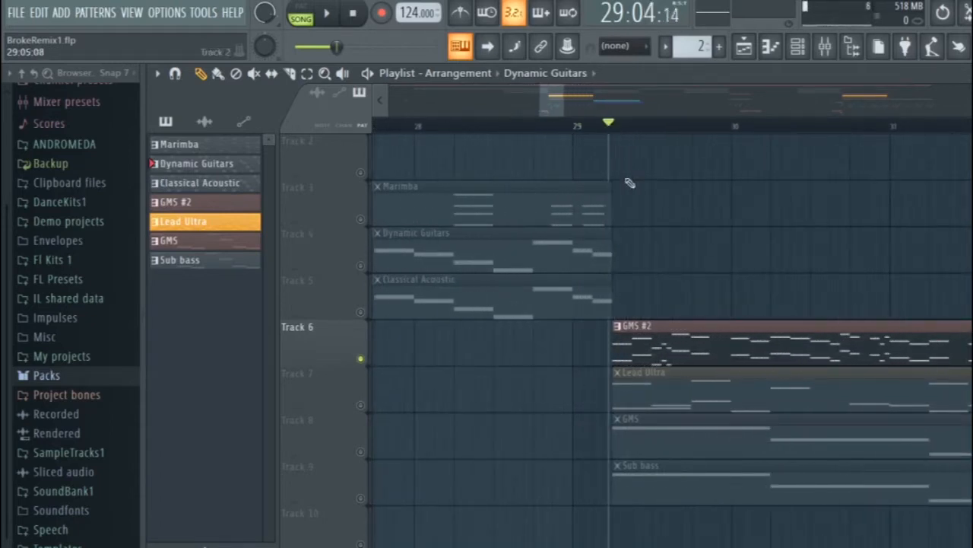
pyautogui.press('space')
# Select the GMS #2 pattern, examine its notes in the piano roll during playback, and stop.
pyautogui.click(205, 207)
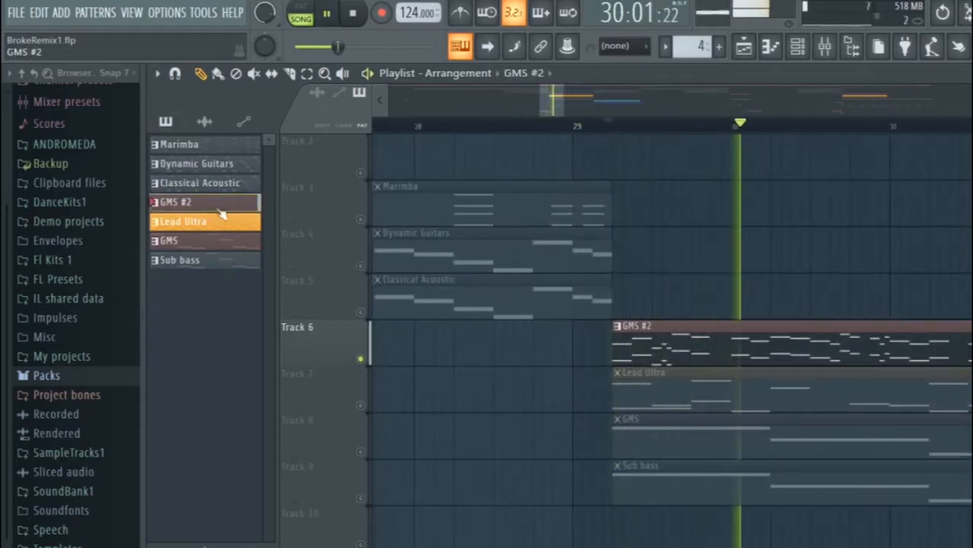
pyautogui.click(797, 47)
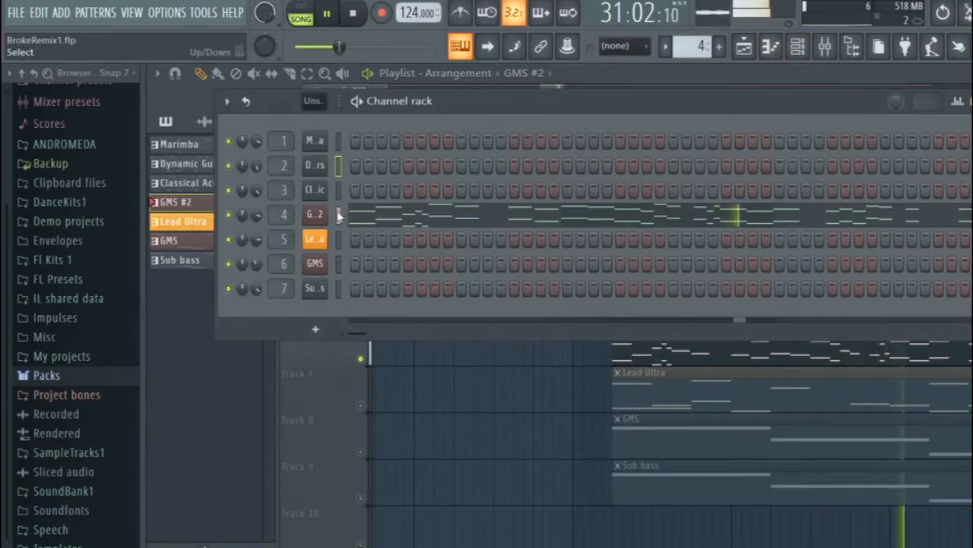
pyautogui.click(770, 47)
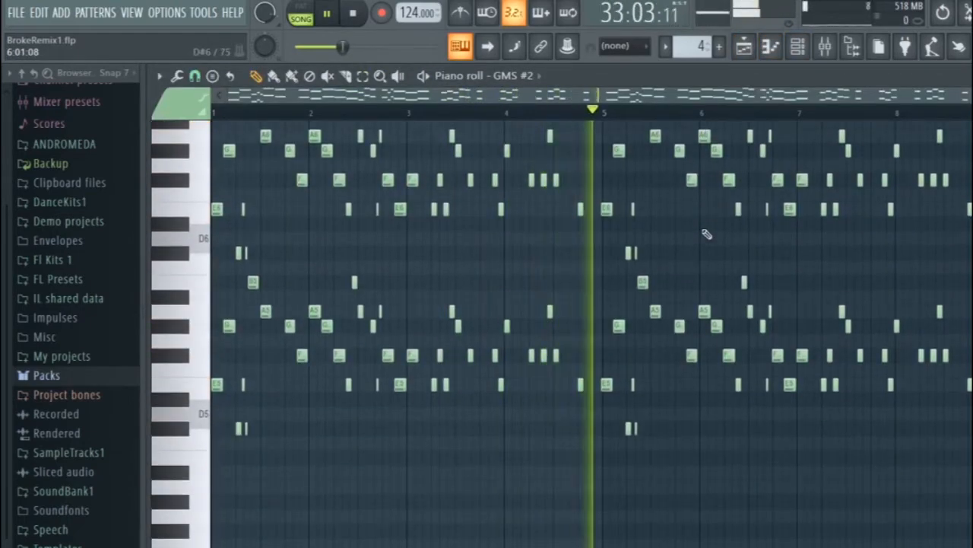
pyautogui.press('space')
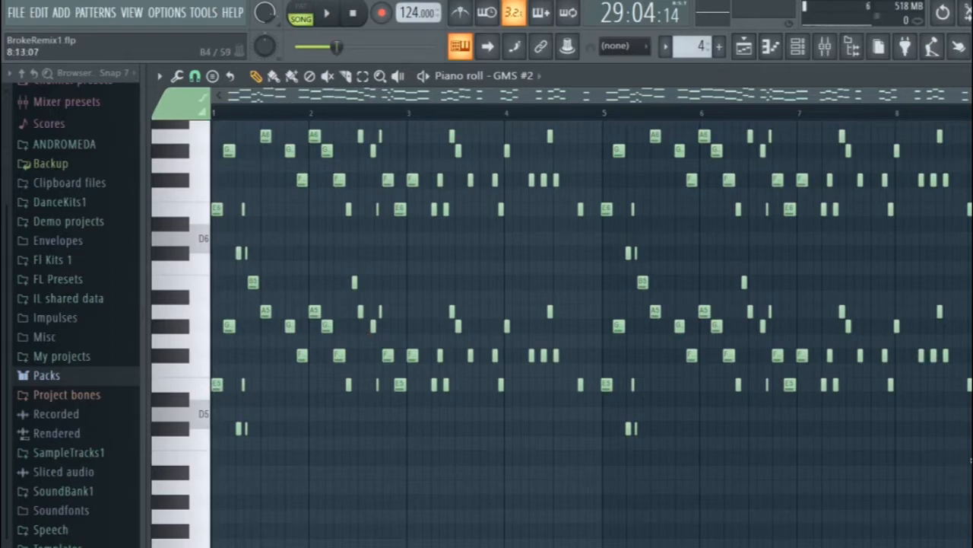
# Audition the lower set of GMS #2 notes transposed down one octave, and move them back up an octave.
pyautogui.moveTo(969, 496); pyautogui.dragTo(183, 283)
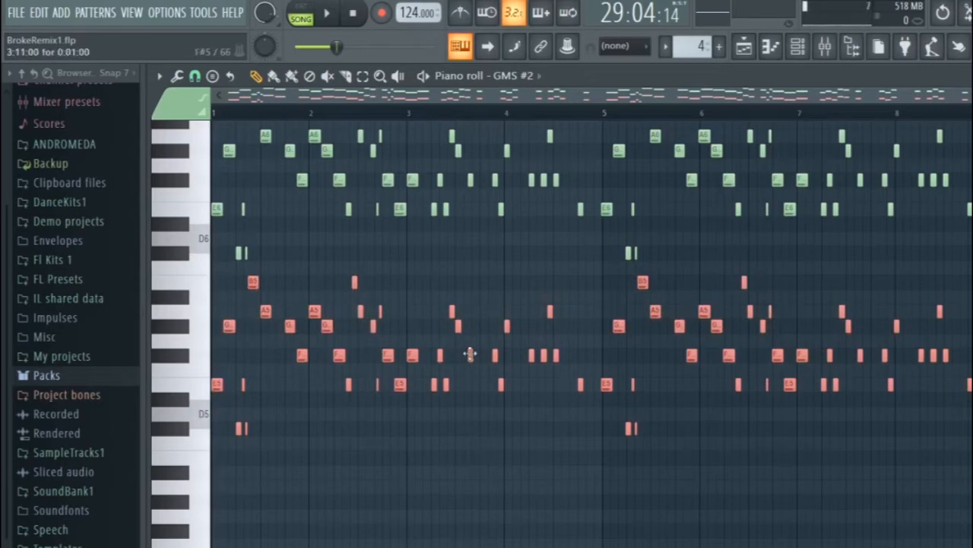
pyautogui.hotkey('ctrl', 'Down')
pyautogui.press('space')
pyautogui.press('space')
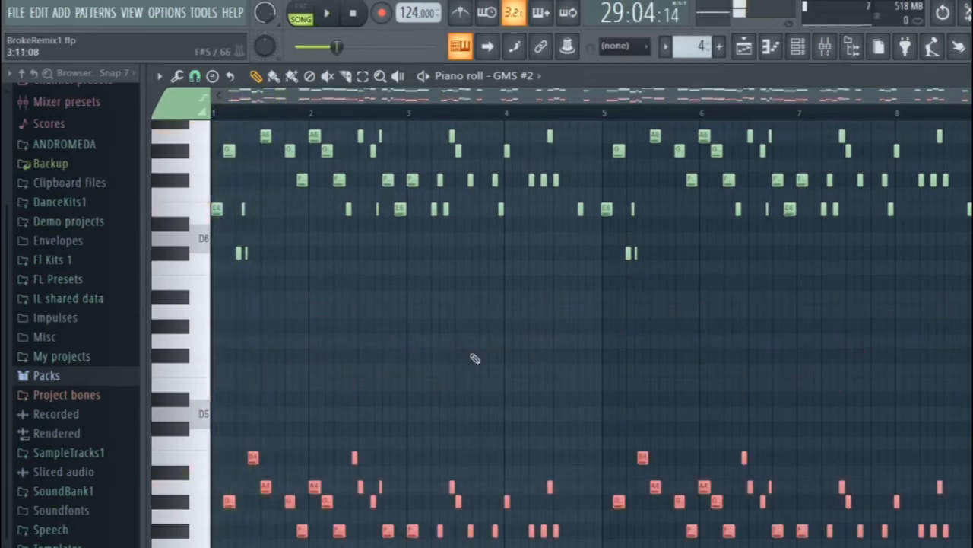
pyautogui.hotkey('ctrl', 'Up')
# Play GMS #2 at its original octaves, clear the note selection, and stop playback.
pyautogui.press('space')
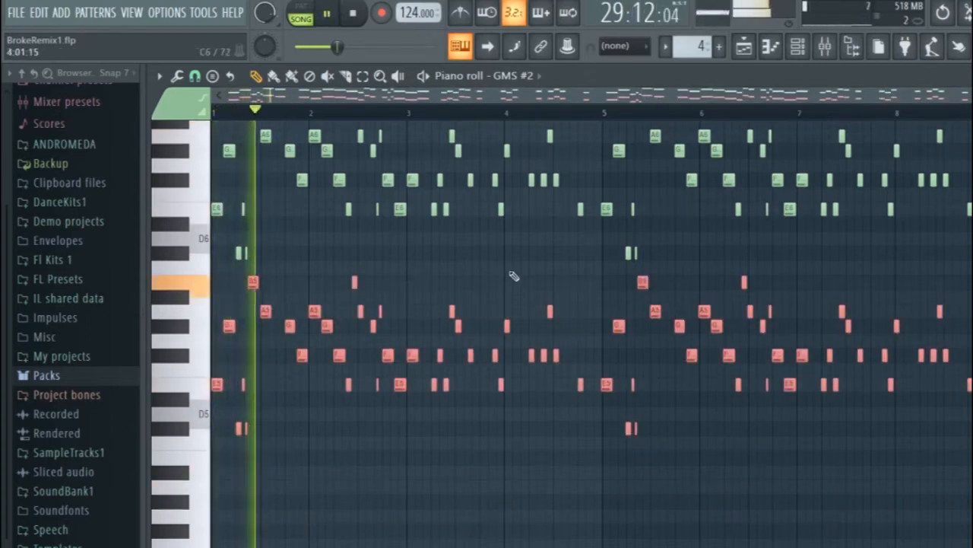
pyautogui.hotkey('ctrl', 'd')
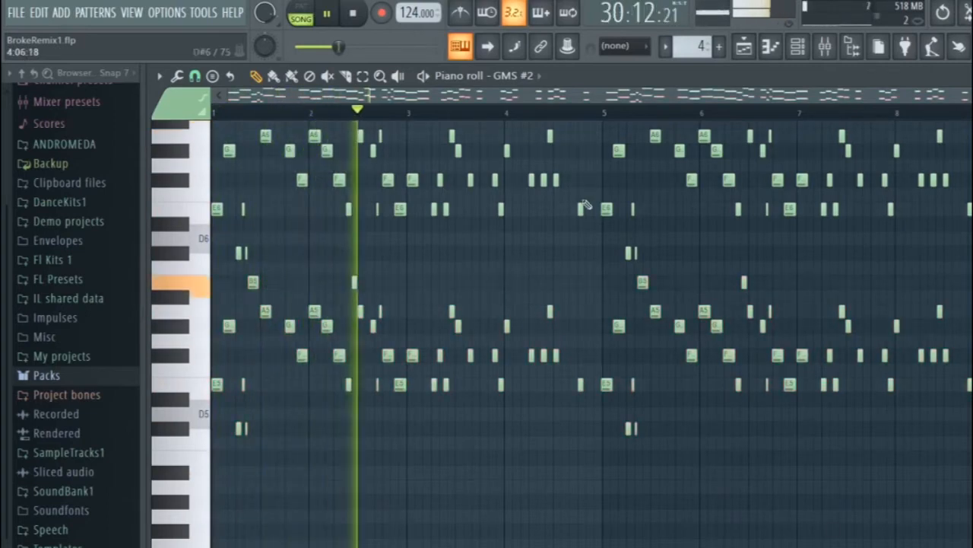
pyautogui.press('space')
# Open the GMS #2 channel's synthesizer settings from the channel rack.
pyautogui.click(803, 51)
pyautogui.click(315, 232)
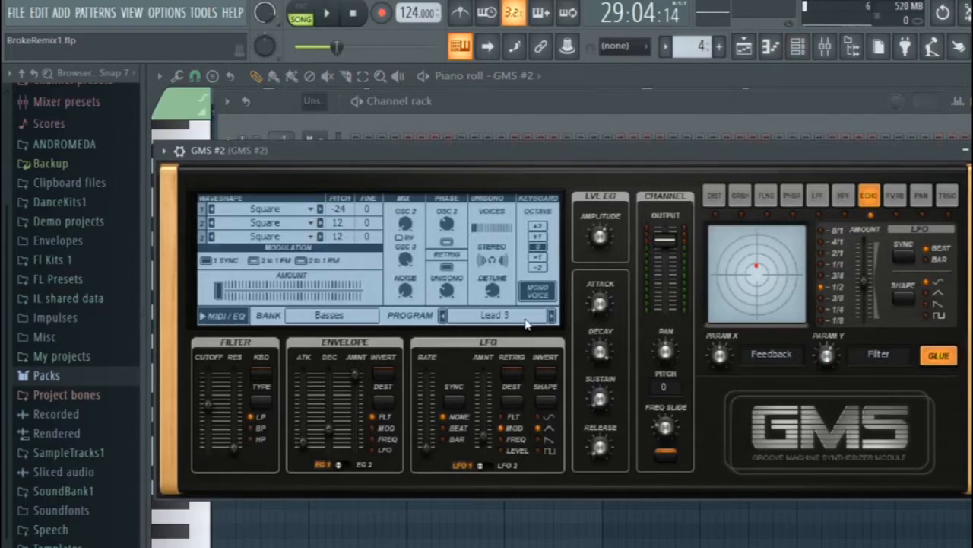
# Browse the Basses presets of GMS #2, switch to the Leads & Synths bank, look through its lead programs, and close the presets library.
pyautogui.click(500, 319)
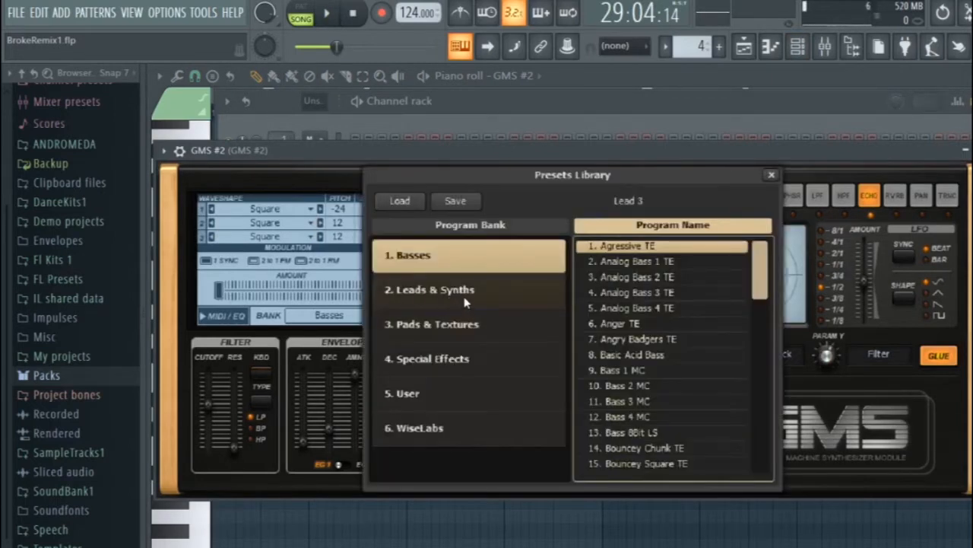
pyautogui.scroll(-7, 628, 445)
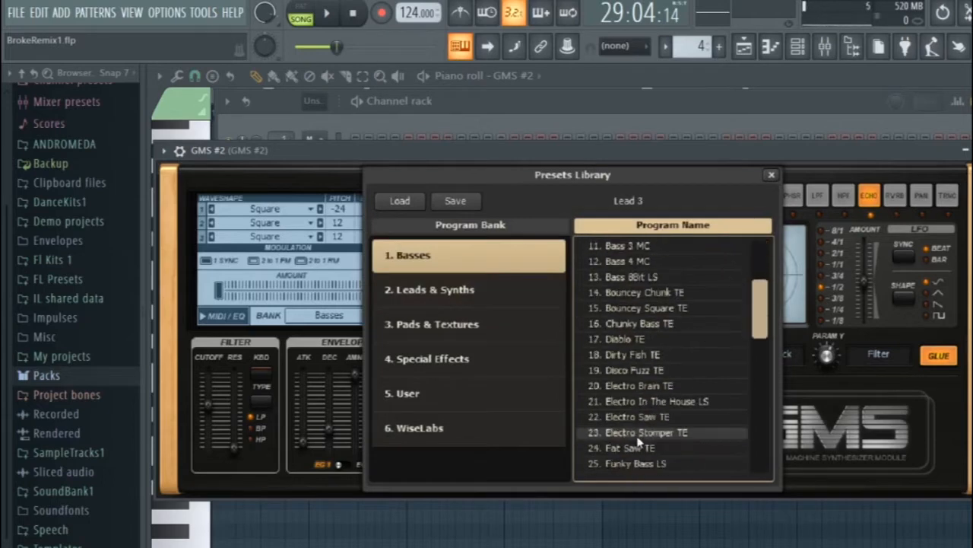
pyautogui.scroll(-6, 639, 441)
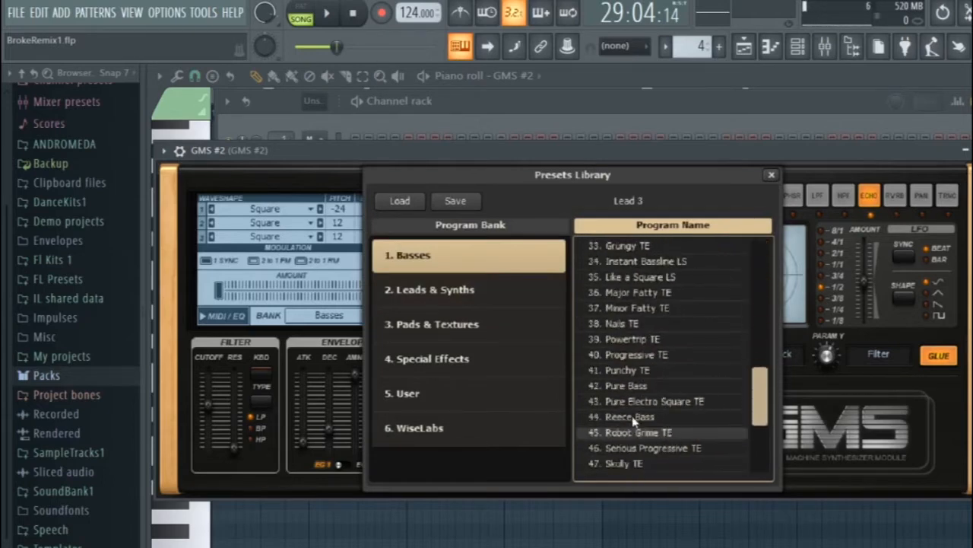
pyautogui.scroll(-1, 628, 403)
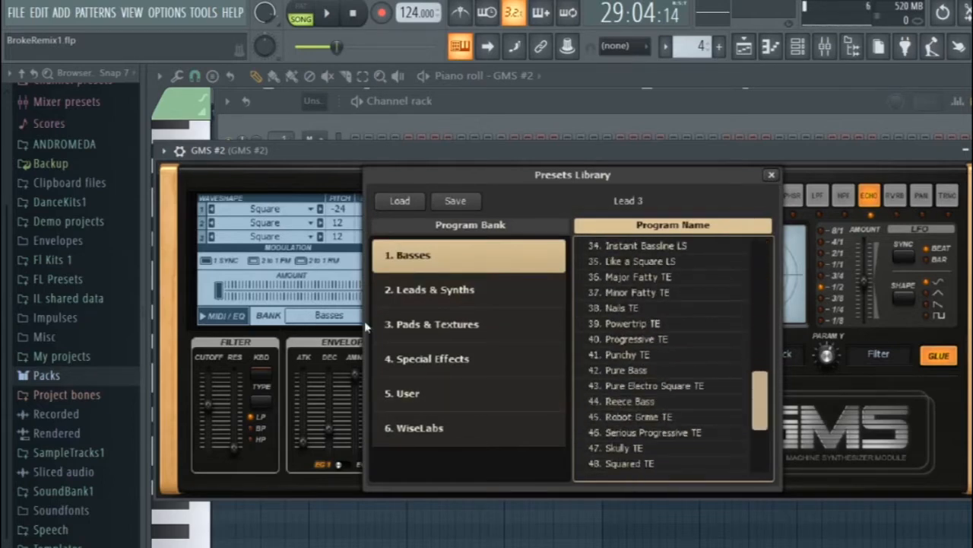
pyautogui.click(430, 289)
pyautogui.scroll(-5, 641, 441)
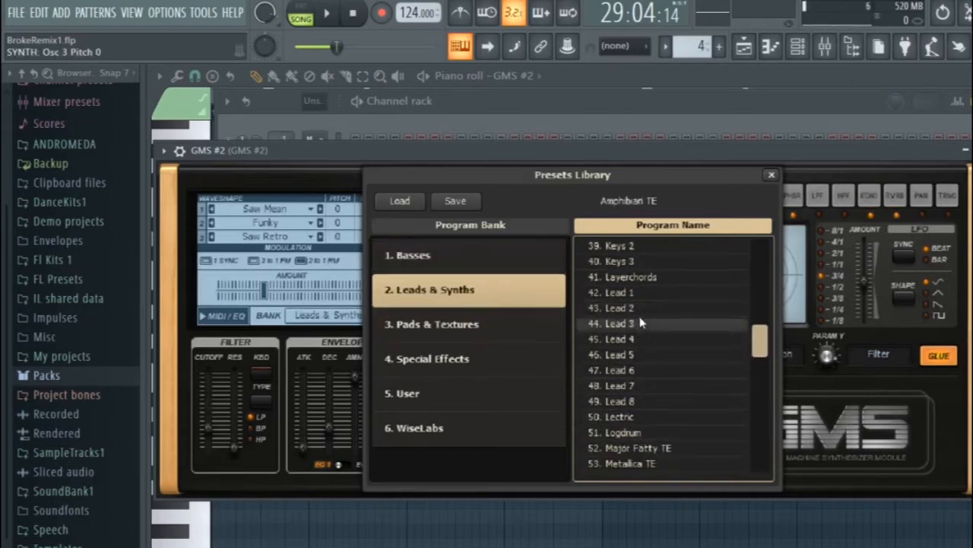
pyautogui.click(771, 175)
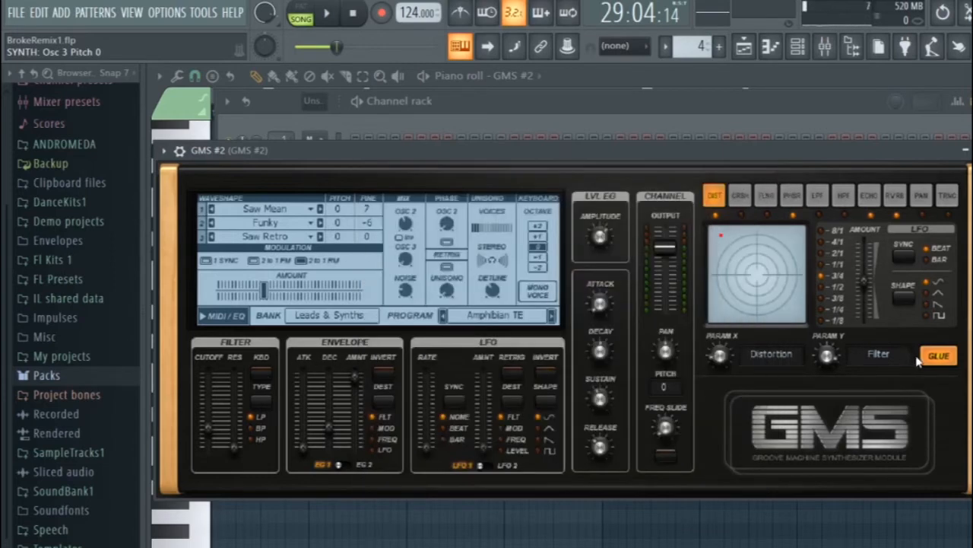
# Show the GMS #2 echo and distortion effect settings, and close the synthesizer.
pyautogui.click(869, 197)
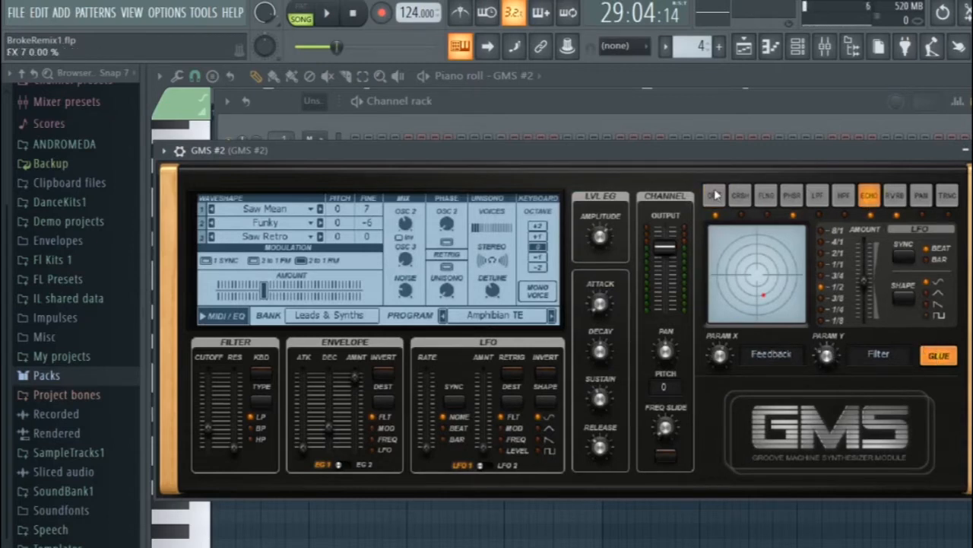
pyautogui.click(715, 196)
pyautogui.click(966, 149)
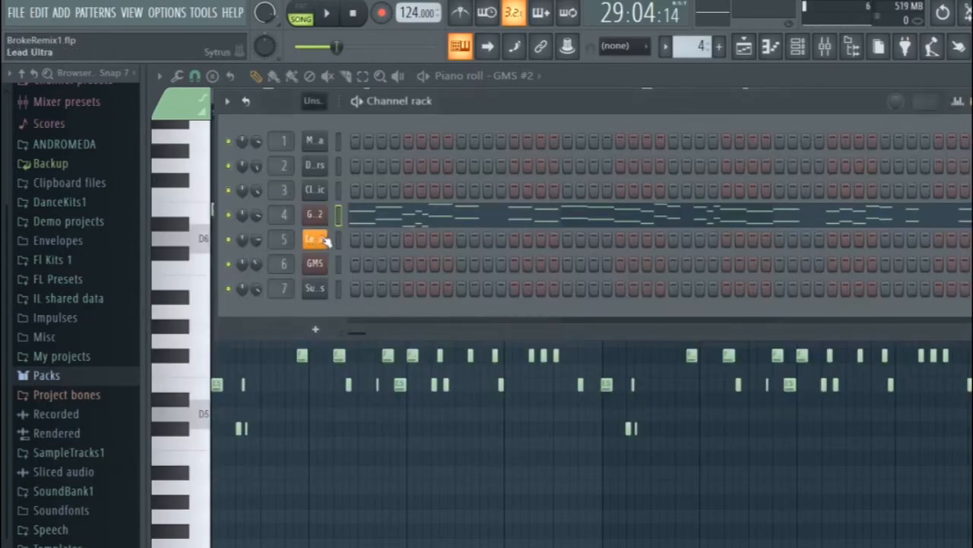
# Solo the Lead Ultra track in the playlist, play it, and stop playback.
pyautogui.click(771, 46)
pyautogui.click(744, 46)
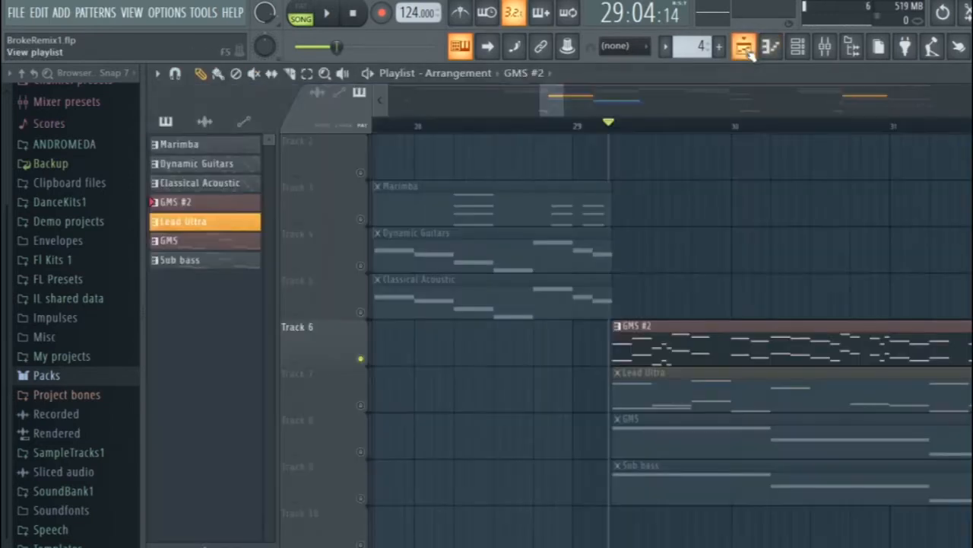
pyautogui.scroll(-4, 650, 297)
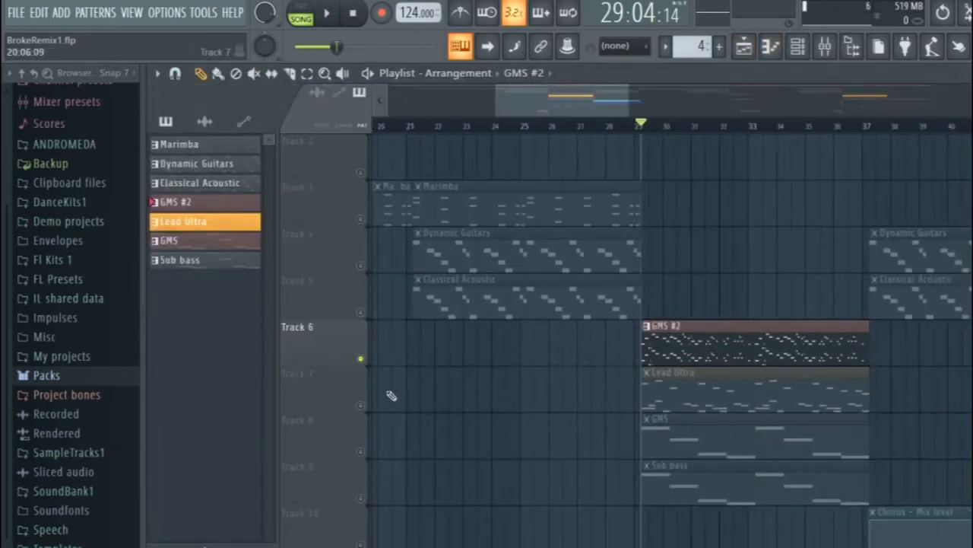
pyautogui.rightClick(362, 404)
pyautogui.press('space')
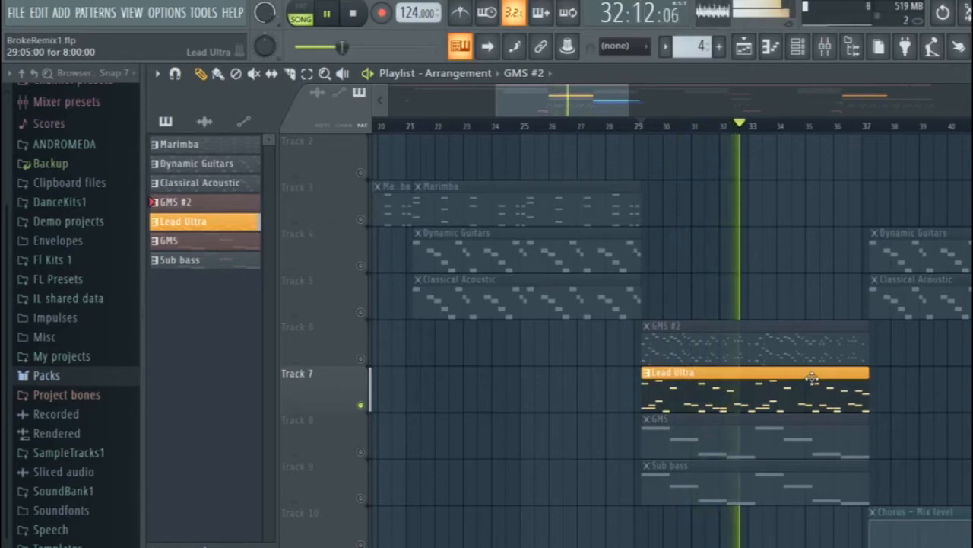
pyautogui.press('space')
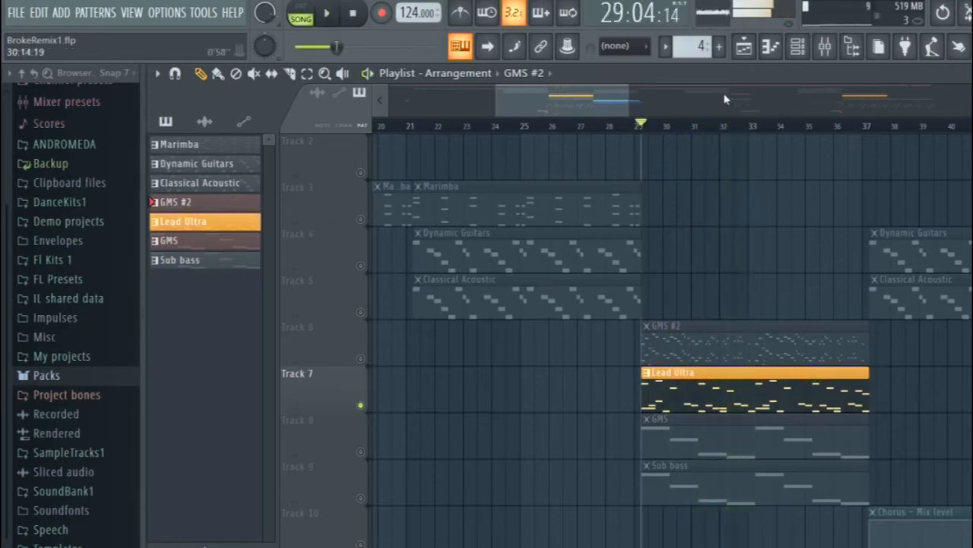
# Choose the Lead Ultra preset from the X Olbaid lead presets for the Lead Ultra channel's synthesizer, and close its settings.
pyautogui.click(798, 48)
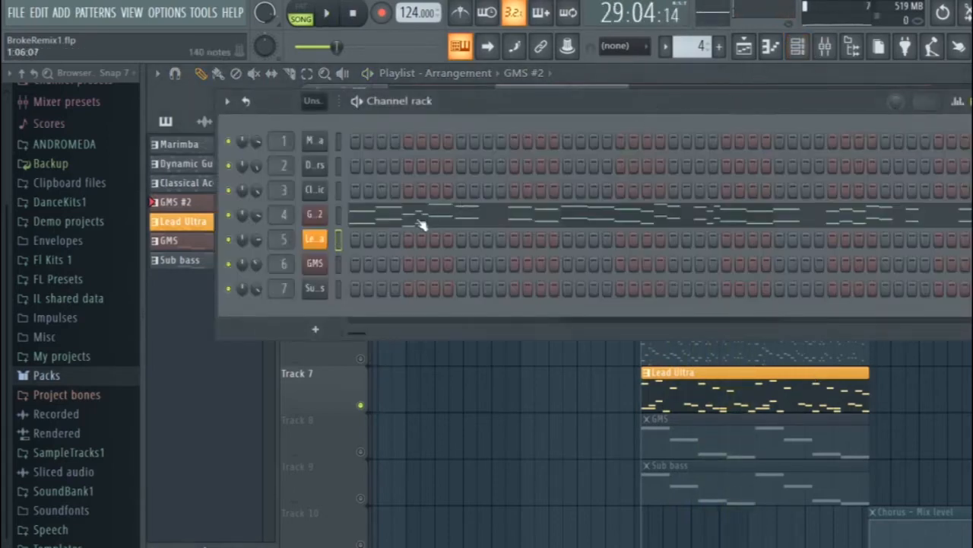
pyautogui.click(316, 240)
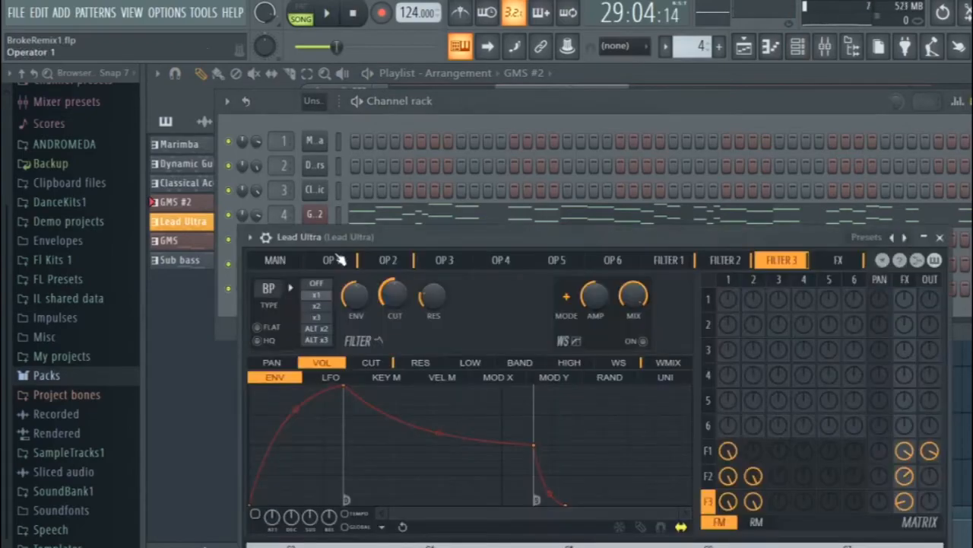
pyautogui.click(871, 238)
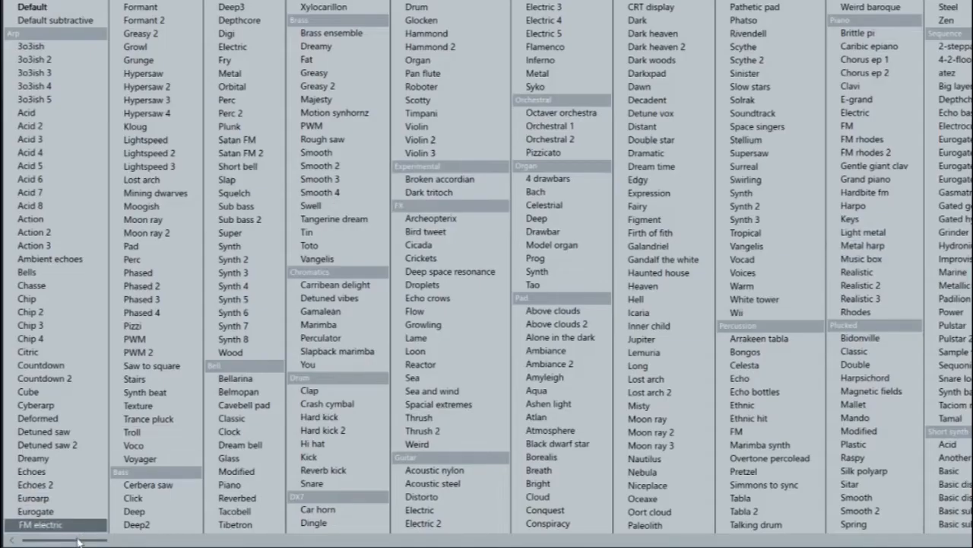
pyautogui.moveTo(77, 540); pyautogui.dragTo(895, 541)
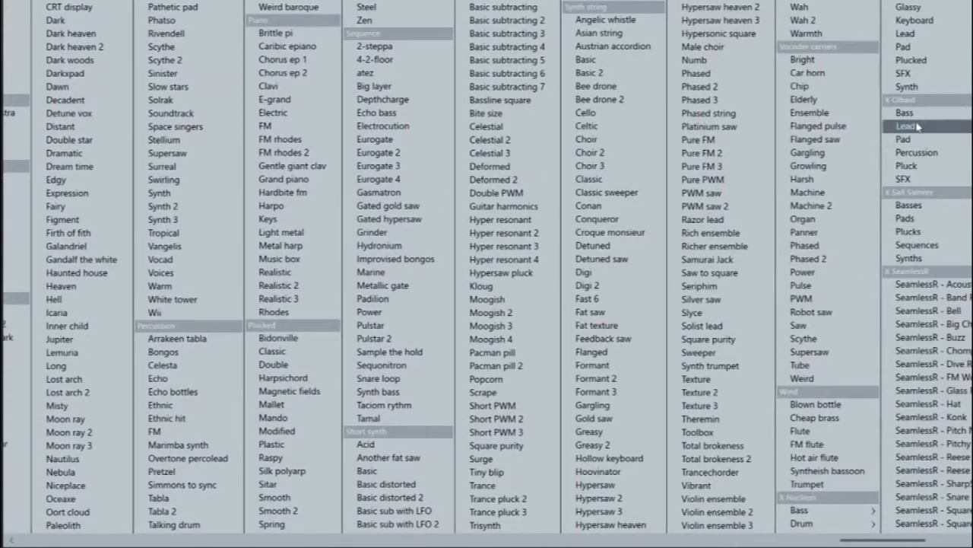
pyautogui.moveTo(913, 128)
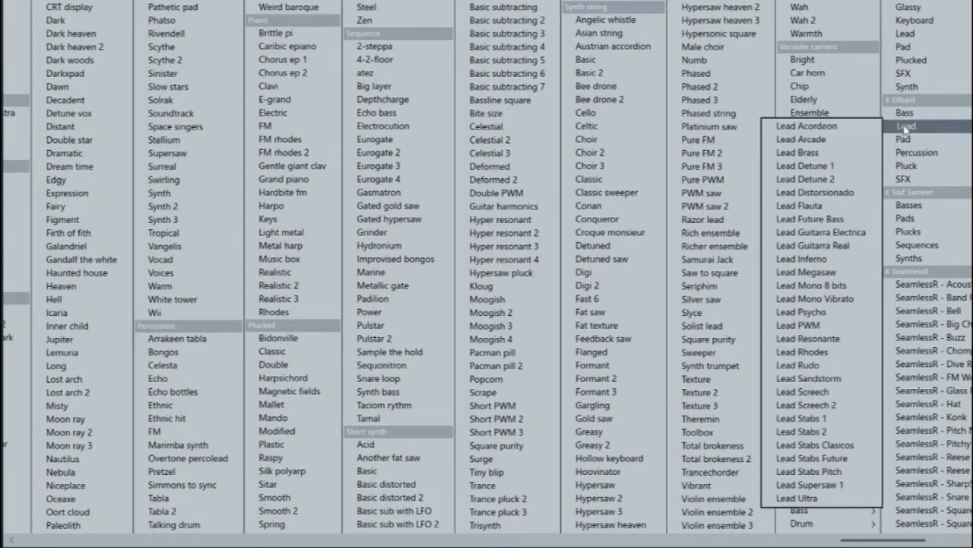
pyautogui.click(831, 498)
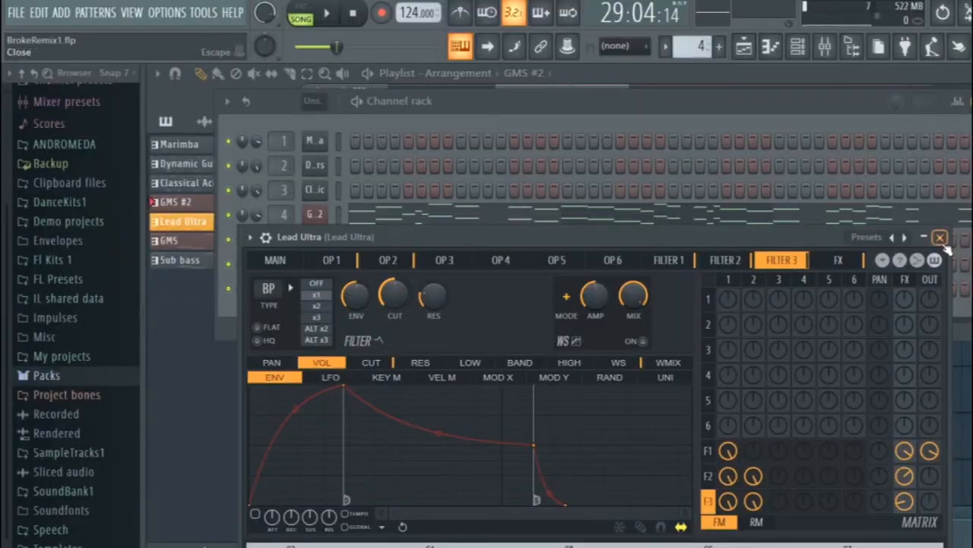
pyautogui.click(940, 237)
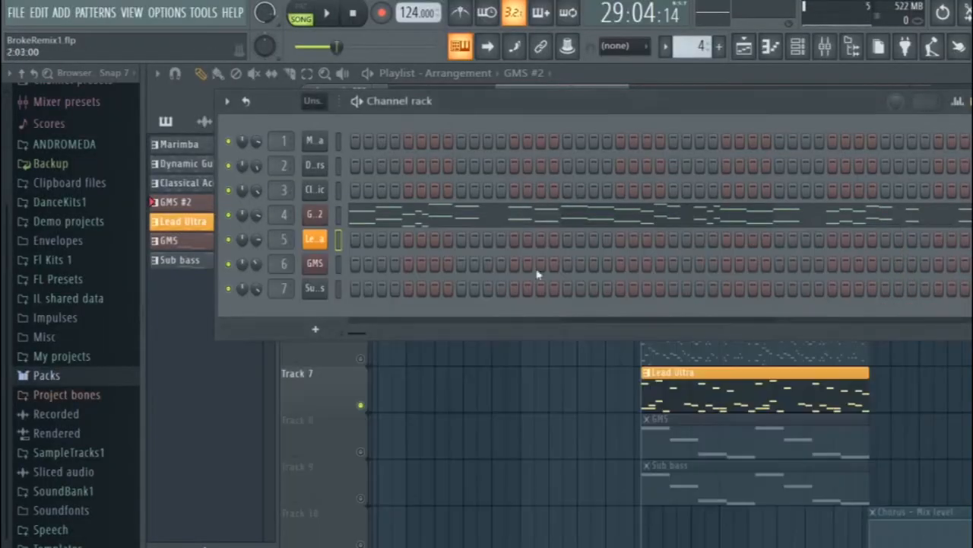
# Return to the playlist and make Lead Ultra the active pattern.
pyautogui.click(745, 47)
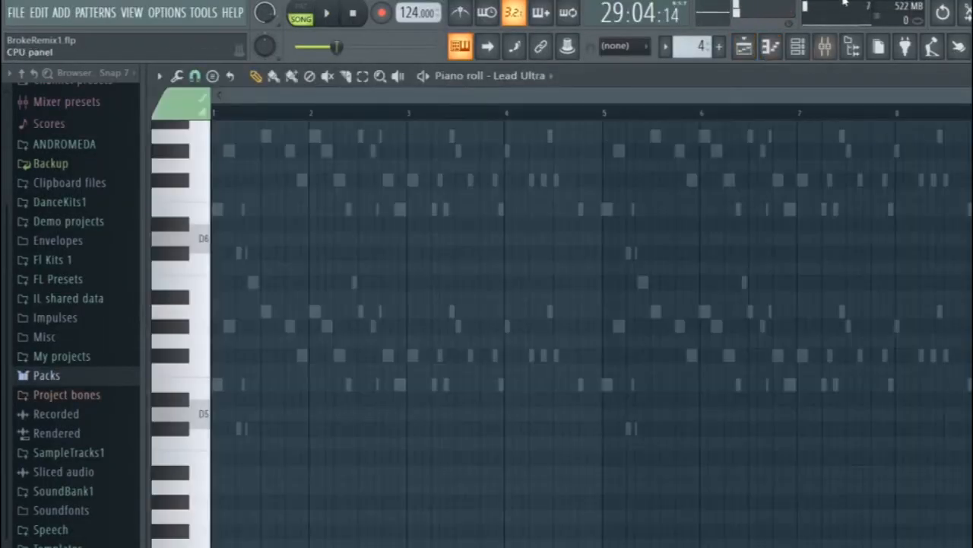
pyautogui.click(797, 46)
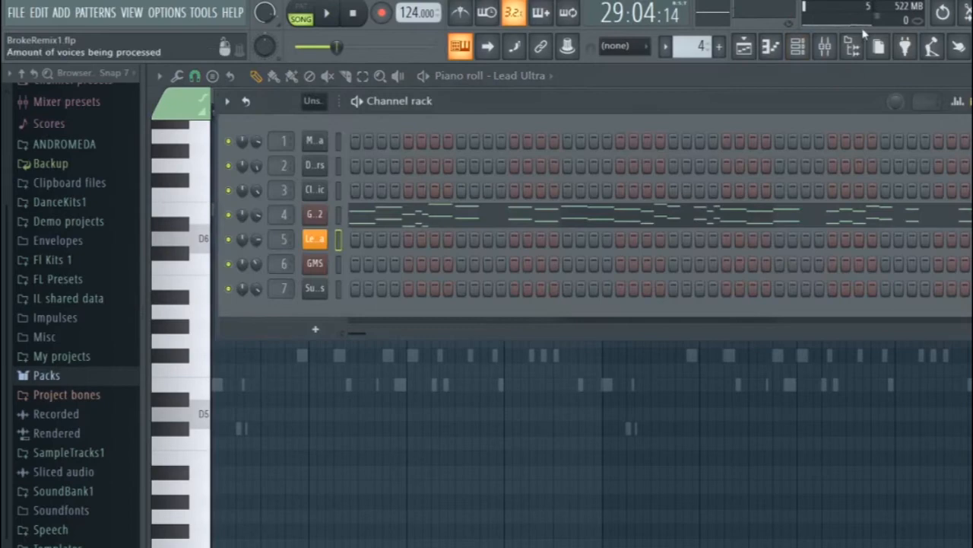
pyautogui.click(770, 46)
pyautogui.click(744, 47)
pyautogui.click(239, 227)
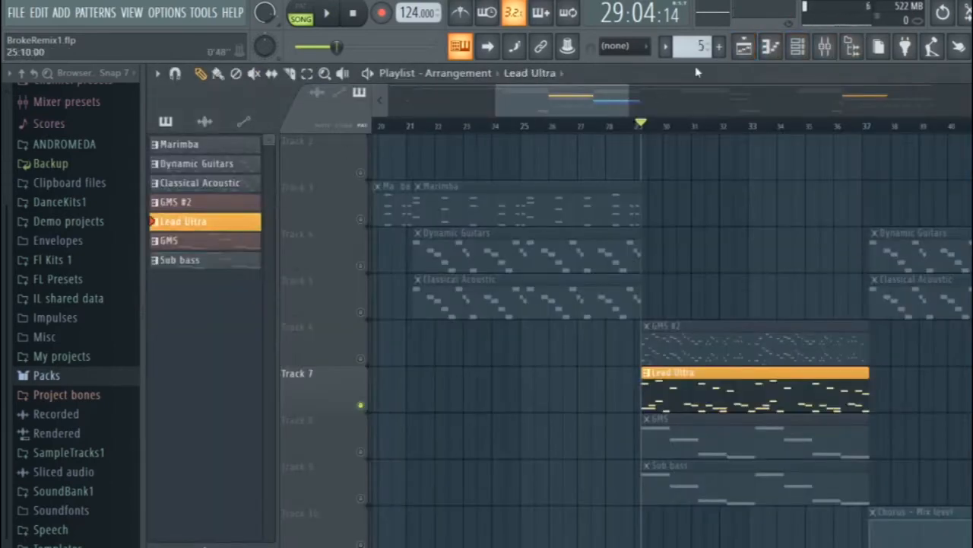
# Examine the Lead Ultra notes in the piano roll during playback, and stop.
pyautogui.click(798, 47)
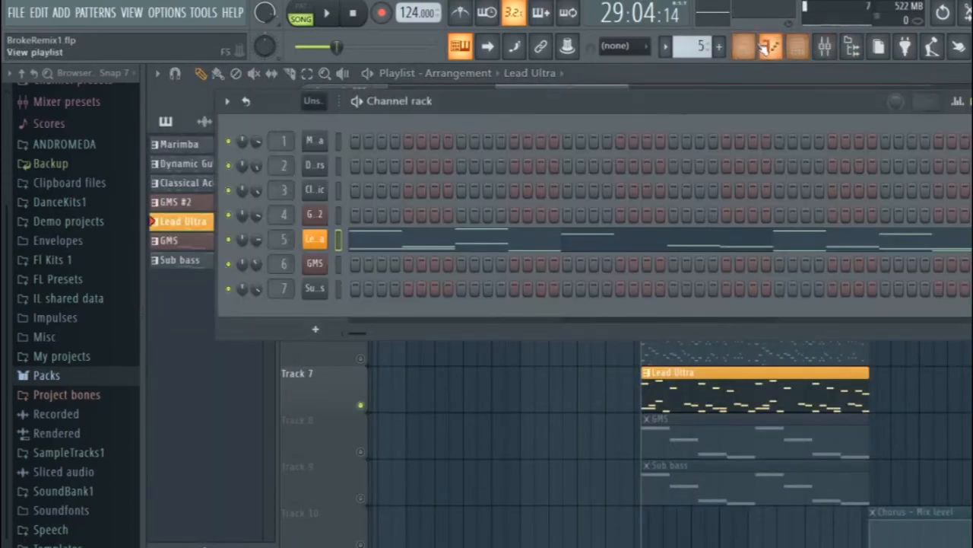
pyautogui.click(745, 47)
pyautogui.click(770, 47)
pyautogui.press('space')
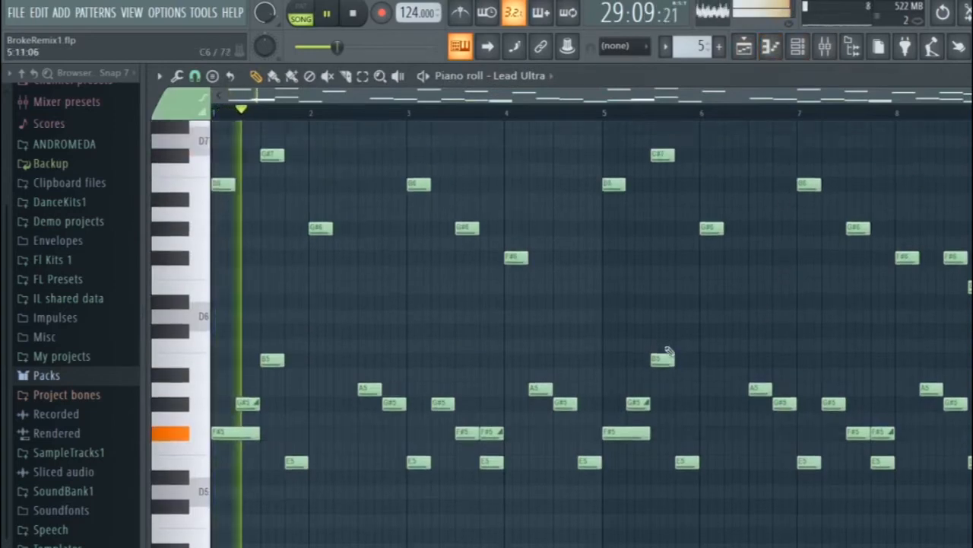
pyautogui.scroll(3, 663, 352)
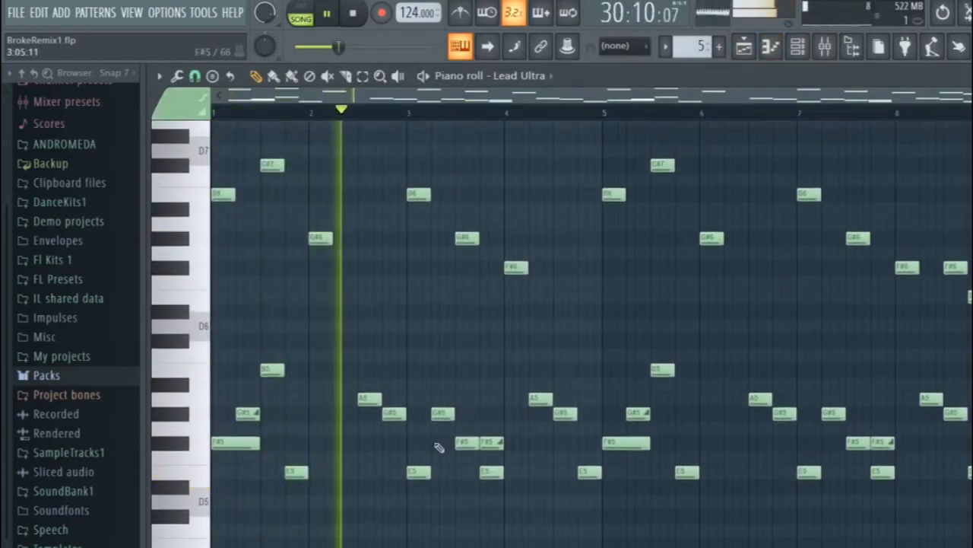
pyautogui.press('space')
# Try a C#7 note as a normal note and as a slide note in bar 3 of Lead Ultra, audition the slide, and delete it.
pyautogui.scroll(5, 495, 444)
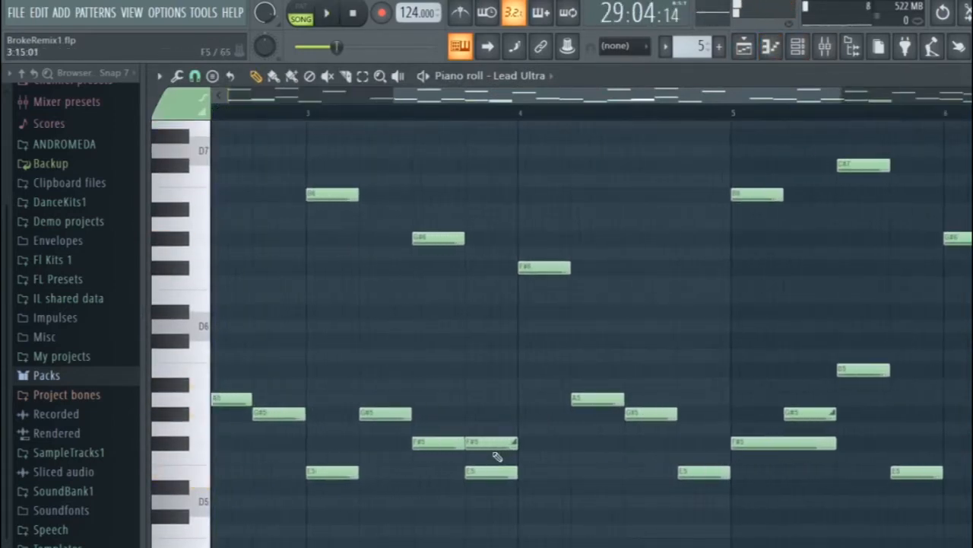
pyautogui.click(289, 163)
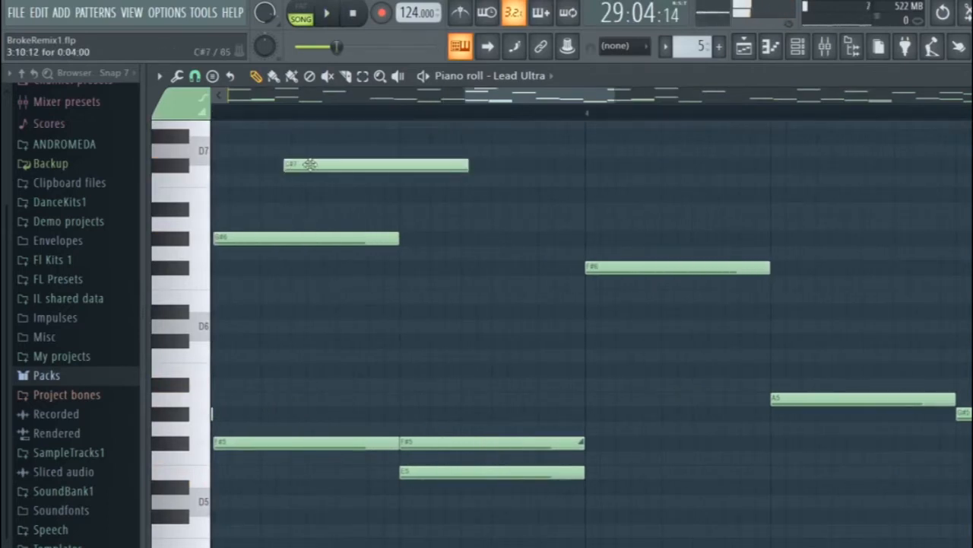
pyautogui.rightClick(310, 165)
pyautogui.click(308, 165)
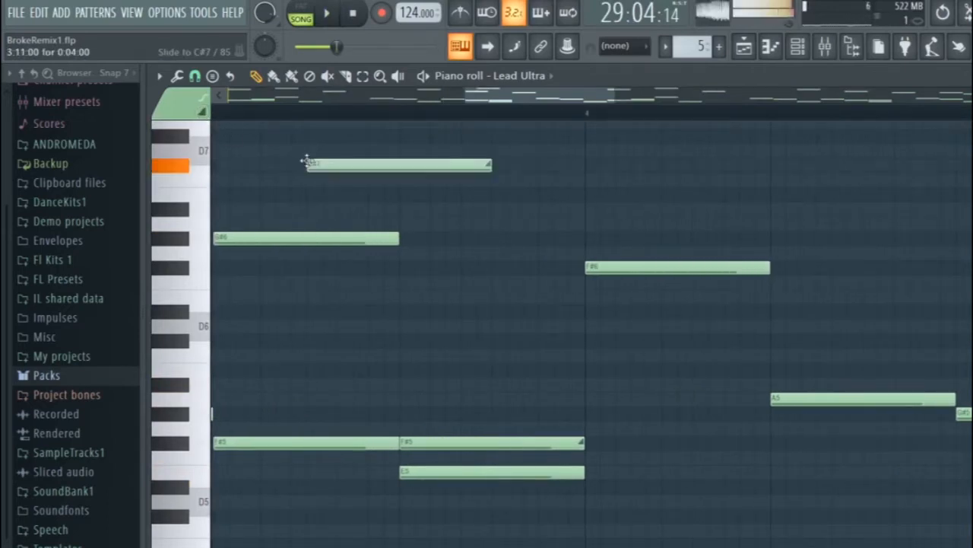
pyautogui.press('space')
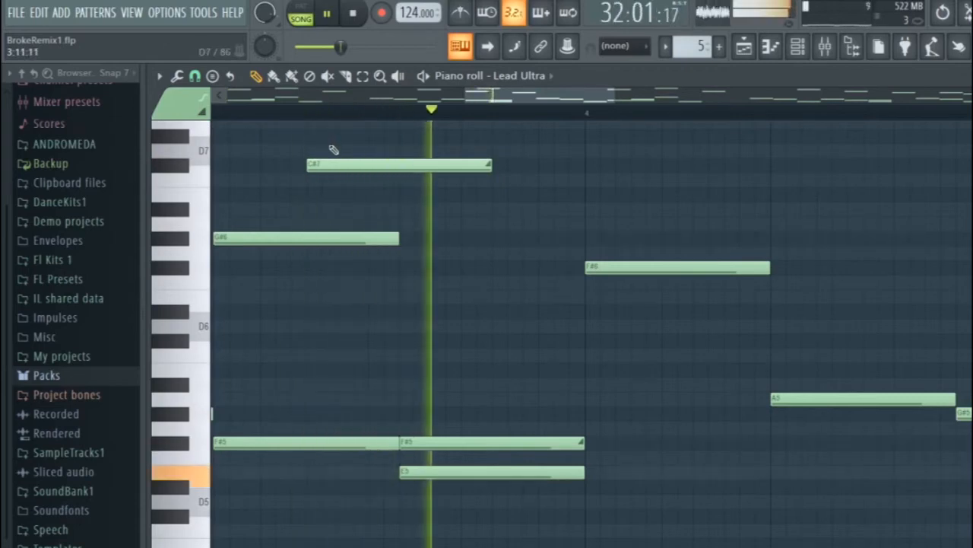
pyautogui.press('space')
pyautogui.rightClick(338, 164)
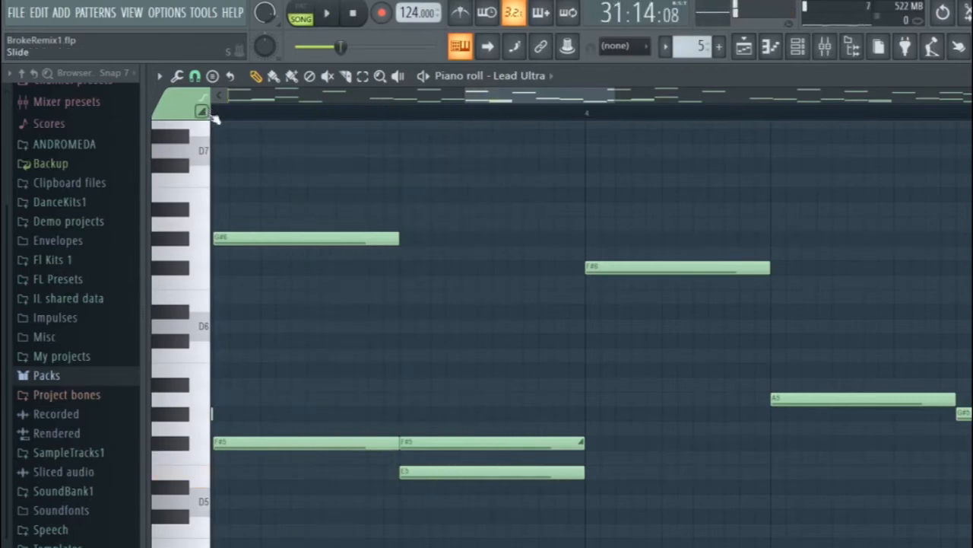
# Unmute the GMS #2 track in the playlist and play it together with Lead Ultra from bar 29.
pyautogui.scroll(-10, 588, 175)
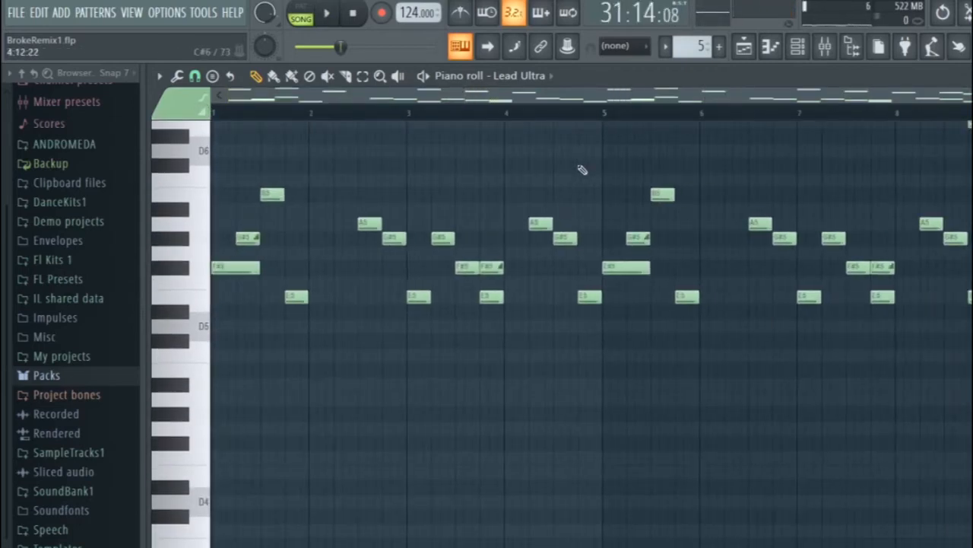
pyautogui.scroll(3, 723, 291)
pyautogui.scroll(4, 722, 291)
pyautogui.click(771, 47)
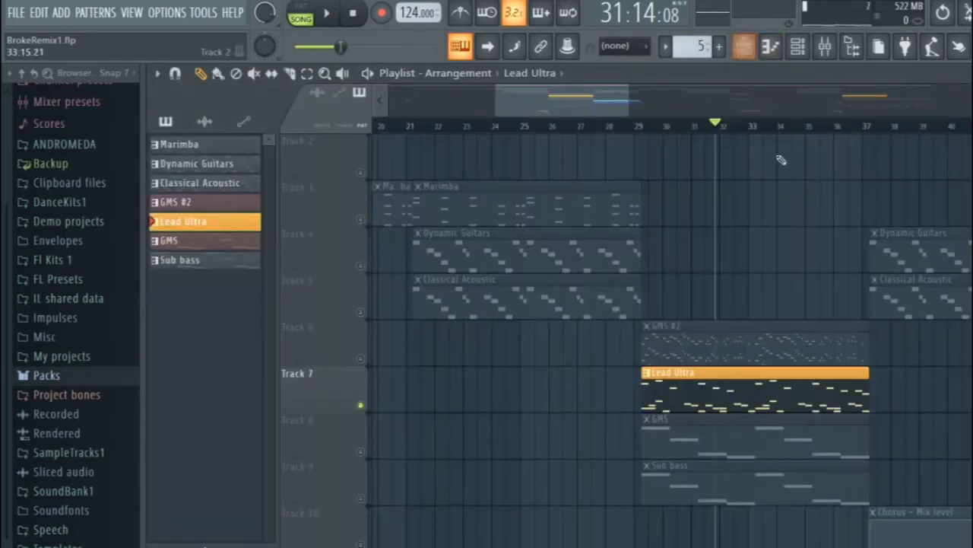
pyautogui.scroll(-4, 725, 296)
pyautogui.click(361, 173)
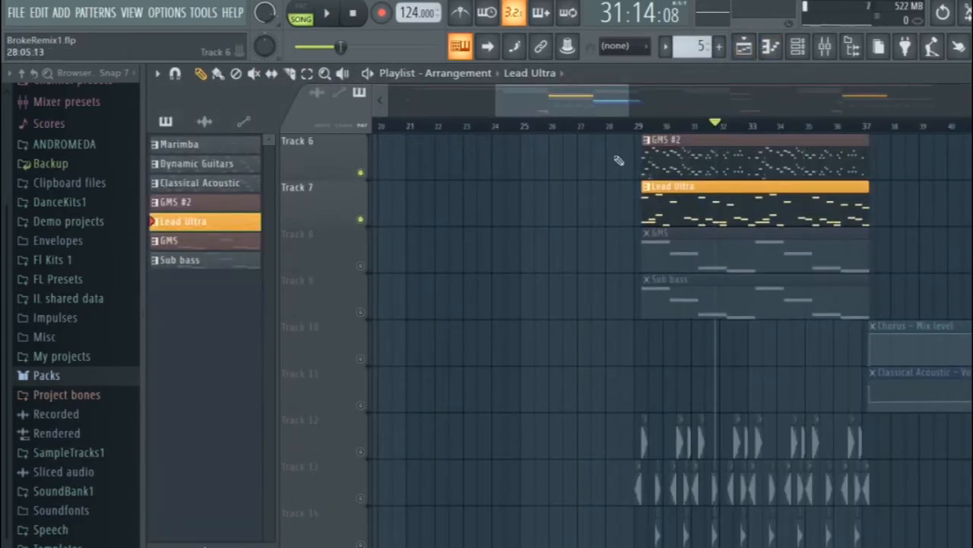
pyautogui.click(636, 122)
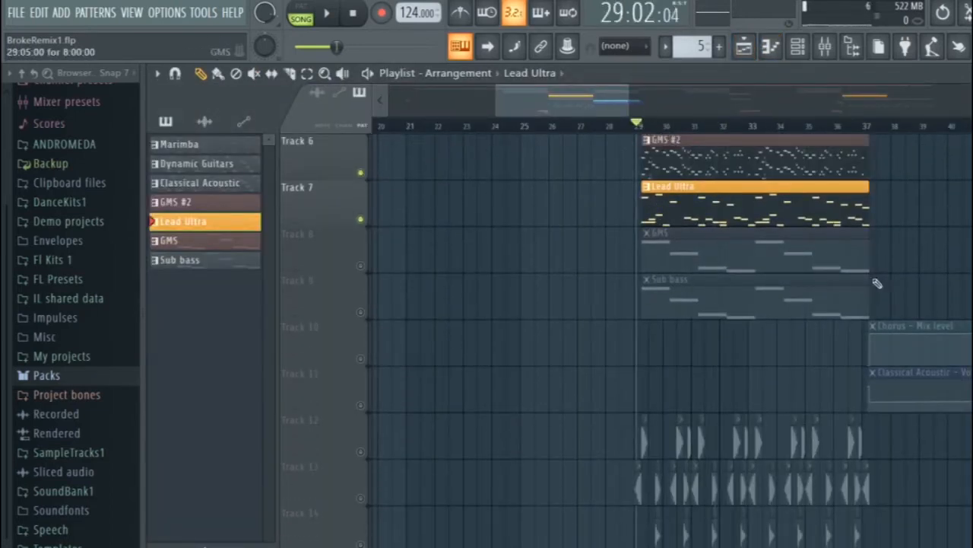
pyautogui.press('space')
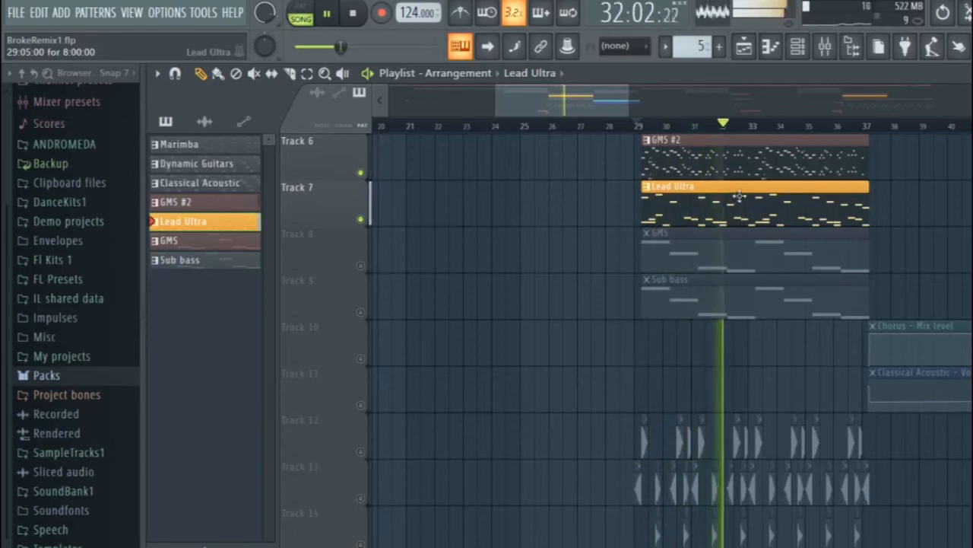
# Stop playback, solo the GMS track, unmute the Sub bass track, and play the two together from bar 29.
pyautogui.press('space')
pyautogui.scroll(2, 729, 253)
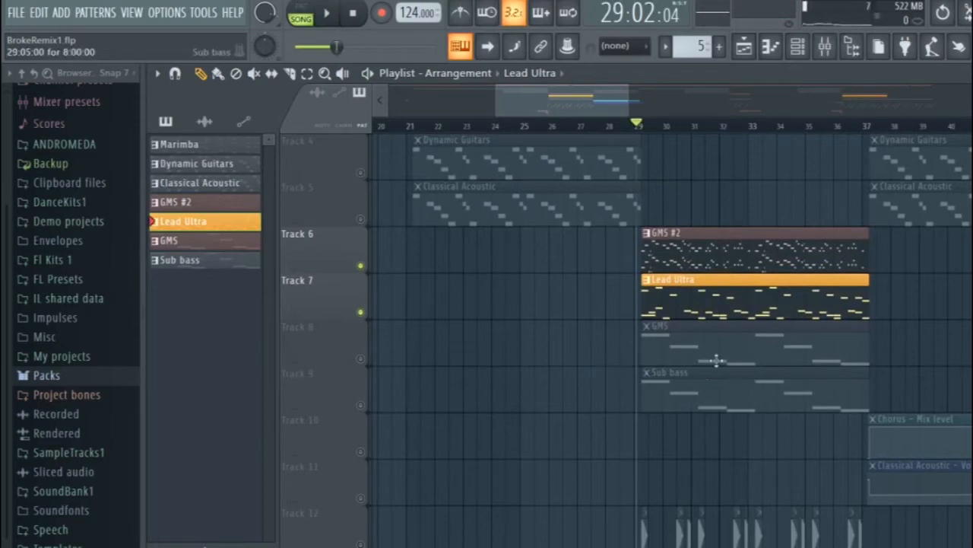
pyautogui.rightClick(361, 359)
pyautogui.click(361, 405)
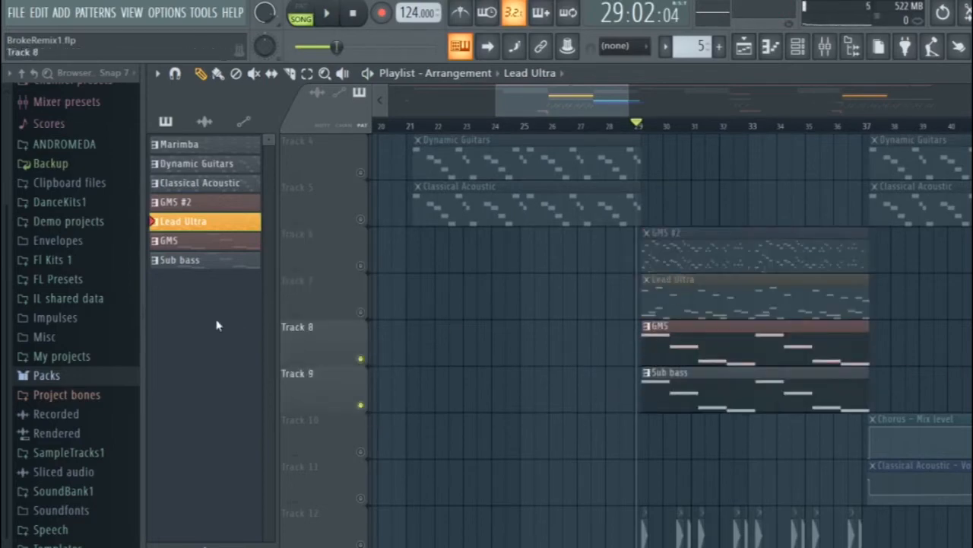
pyautogui.press('space')
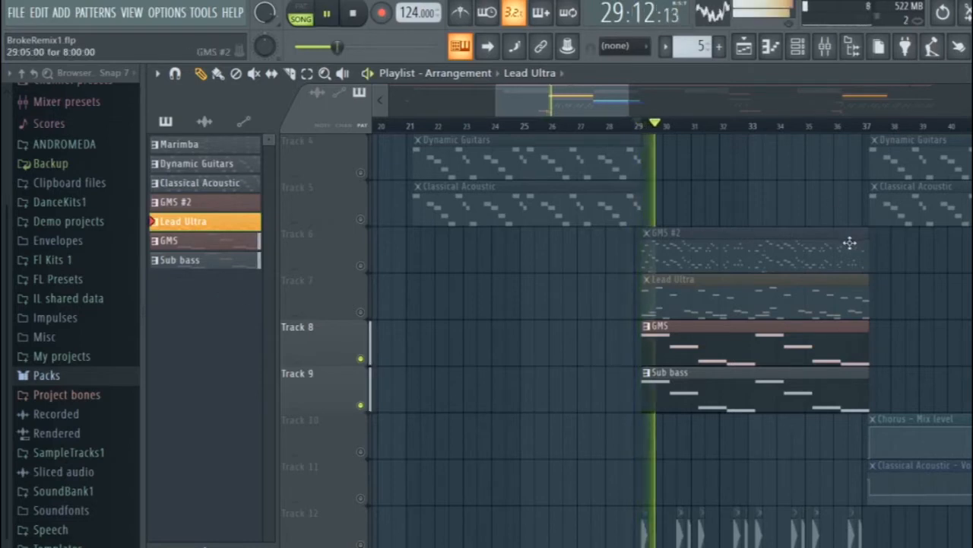
# Make GMS the active pattern, stop playback, and examine the bank, program and effect settings of its synth.
pyautogui.click(242, 241)
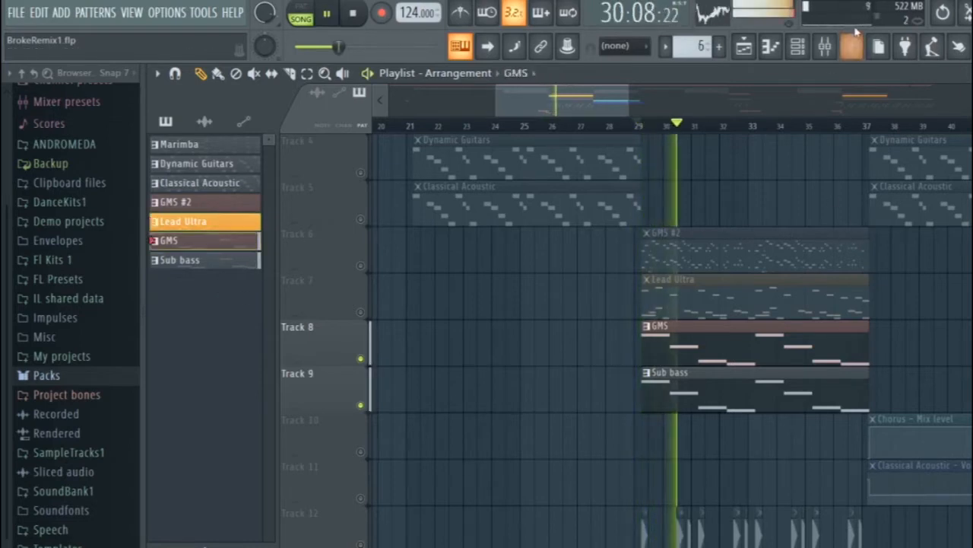
pyautogui.press('space')
pyautogui.click(800, 48)
pyautogui.click(324, 268)
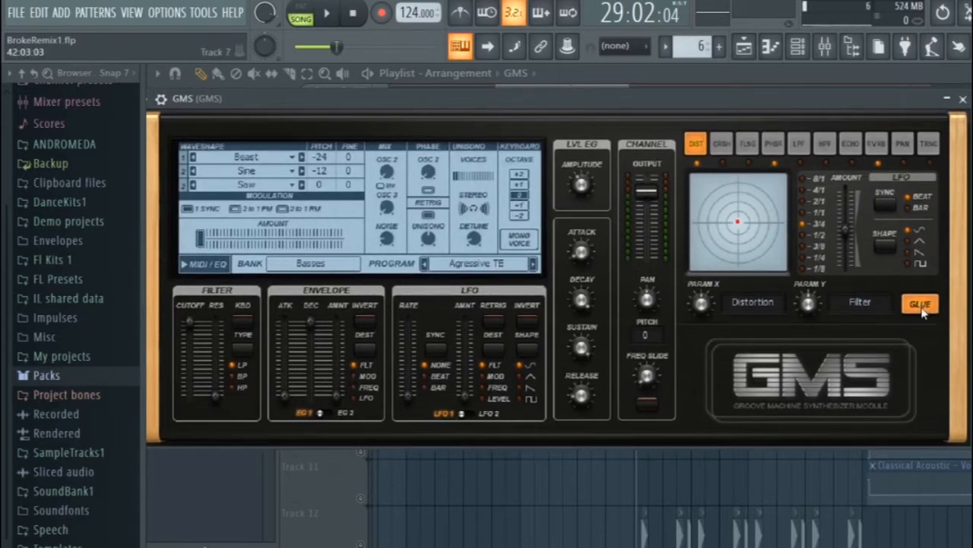
pyautogui.click(963, 99)
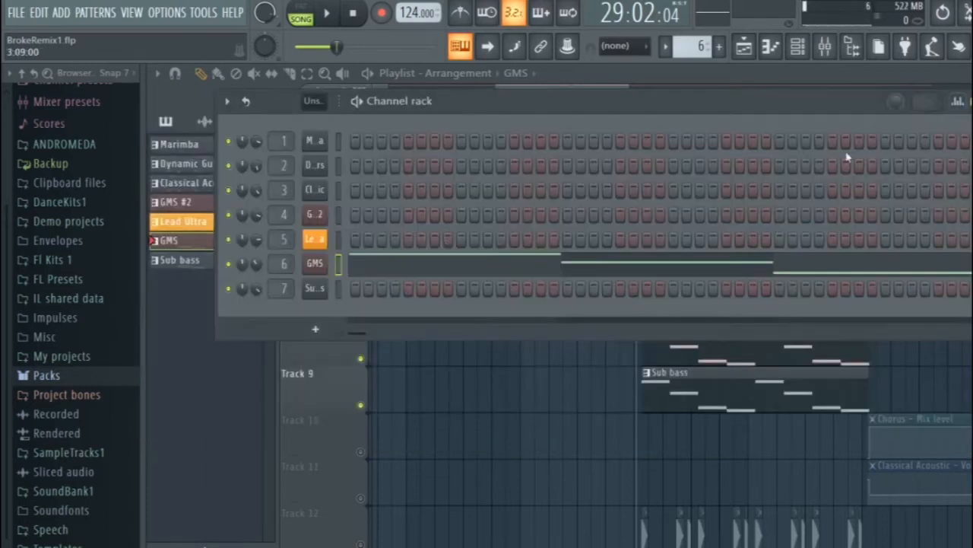
# Solo the GMS channel in the channel rack, audition it, and release the solo.
pyautogui.rightClick(228, 264)
pyautogui.click(236, 275)
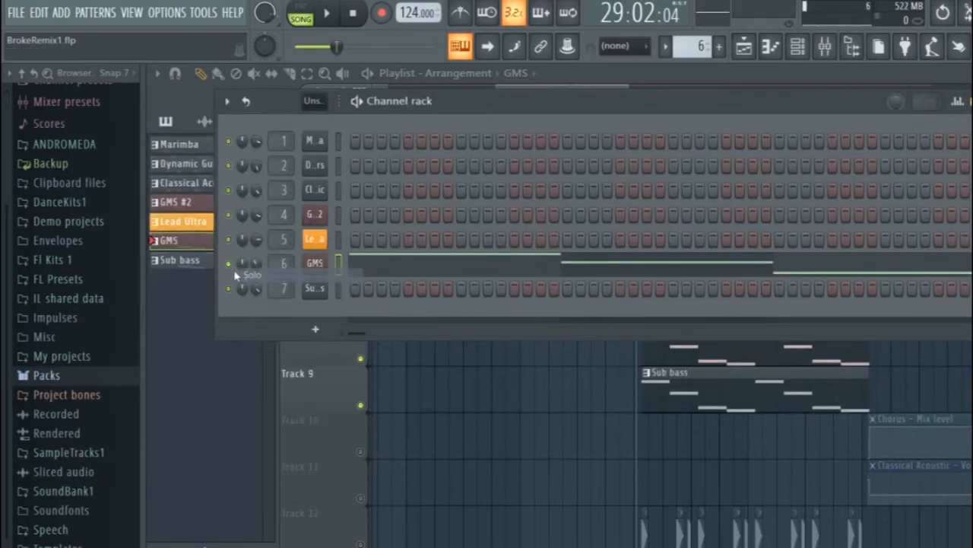
pyautogui.press('space')
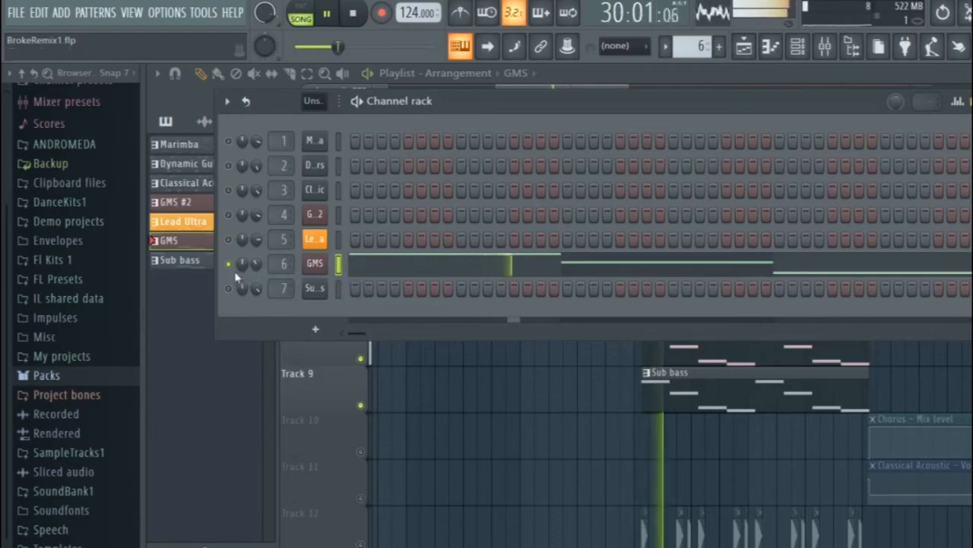
pyautogui.press('space')
pyautogui.rightClick(231, 264)
pyautogui.click(236, 274)
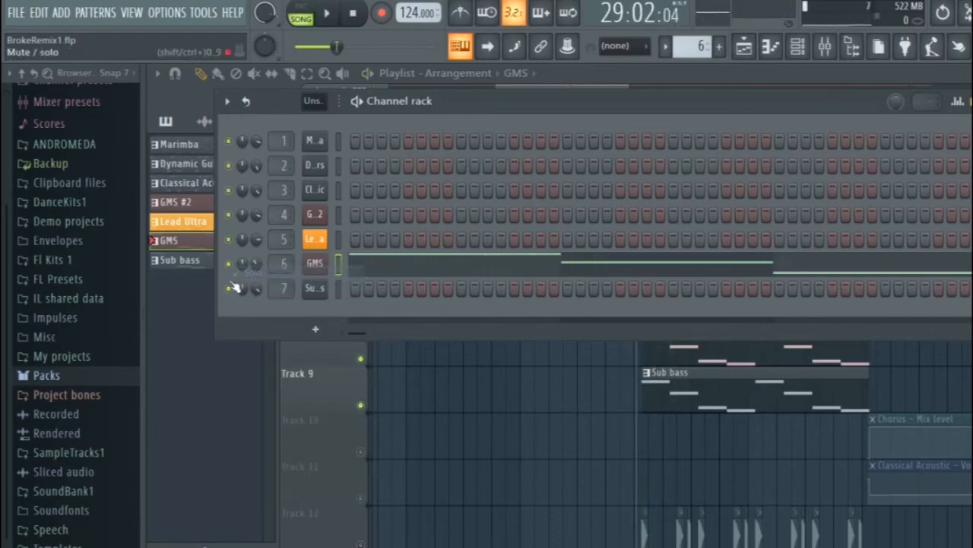
# Make Sub bass the active pattern and choose the Sub bass preset from the Bass category in its synth.
pyautogui.click(180, 260)
pyautogui.click(798, 47)
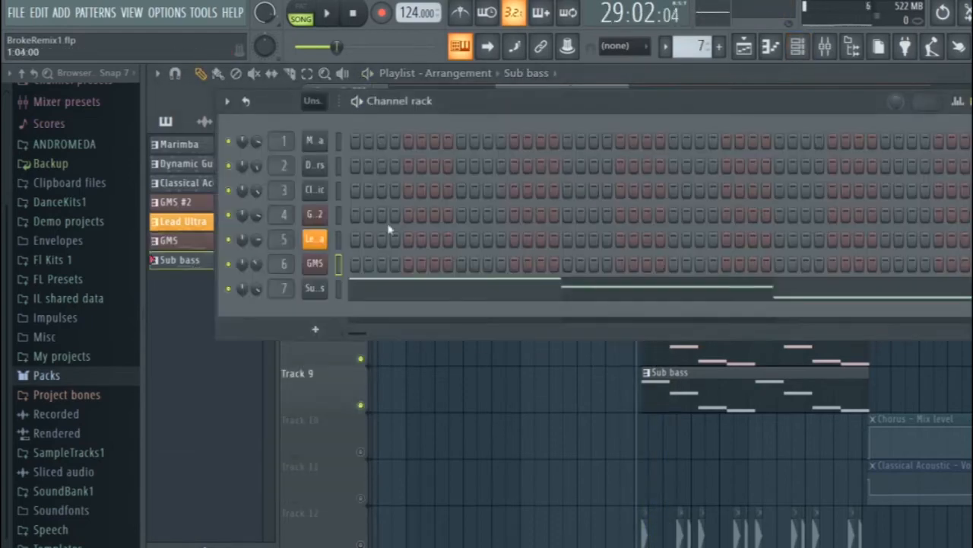
pyautogui.click(322, 287)
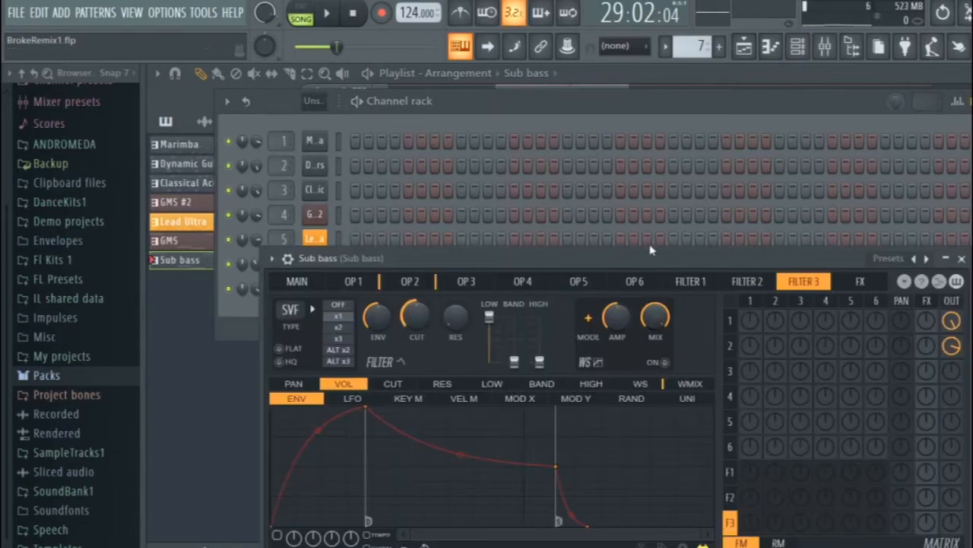
pyautogui.moveTo(650, 258); pyautogui.dragTo(650, 164)
pyautogui.click(886, 161)
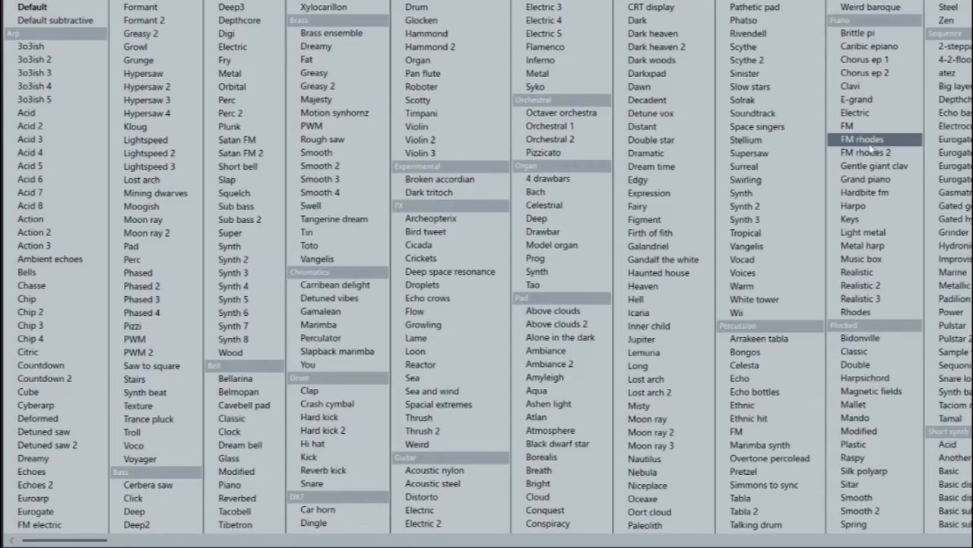
pyautogui.click(238, 207)
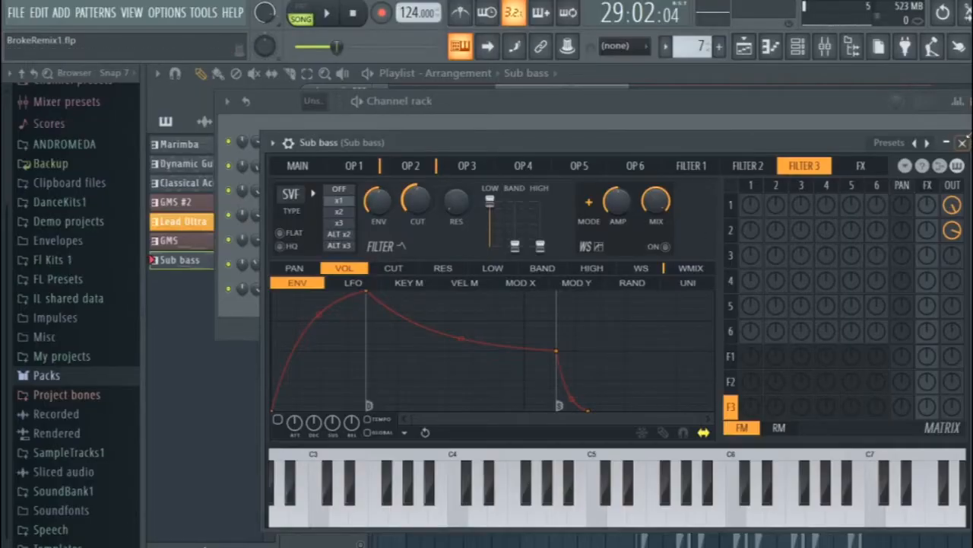
pyautogui.click(963, 142)
# Solo the Sub bass channel and audition it, then release the solo, hide the channel rack and stop playback.
pyautogui.rightClick(233, 290)
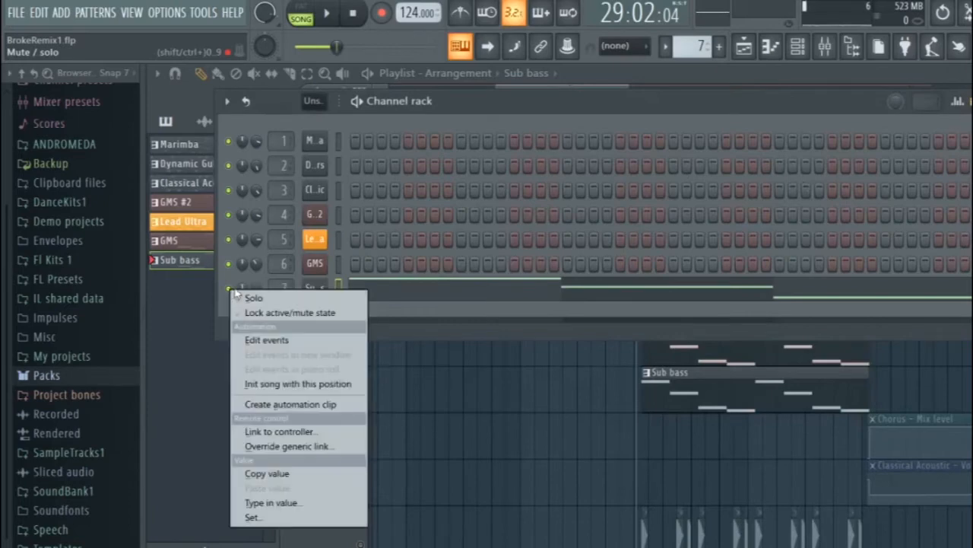
pyautogui.click(251, 297)
pyautogui.press('space')
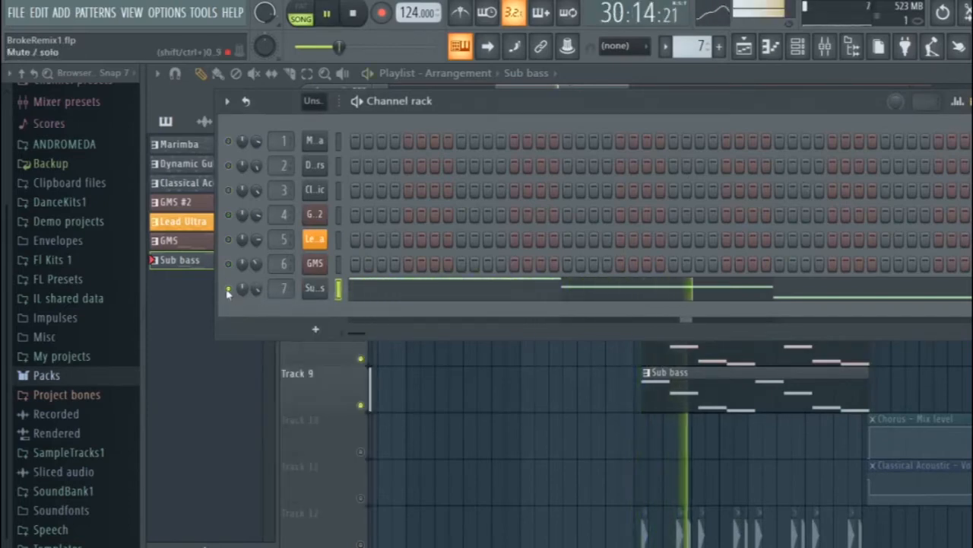
pyautogui.rightClick(232, 290)
pyautogui.click(251, 299)
pyautogui.press('F6')
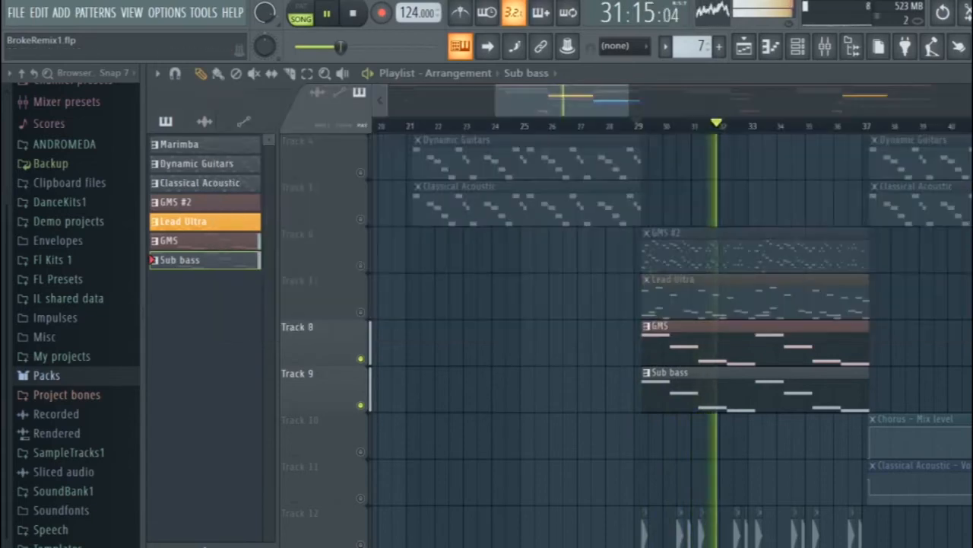
pyautogui.press('space')
# Play the GMS and Sub bass tracks together from bar 29 while viewing their clips across the arrangement, and stop.
pyautogui.press('space')
pyautogui.press('space')
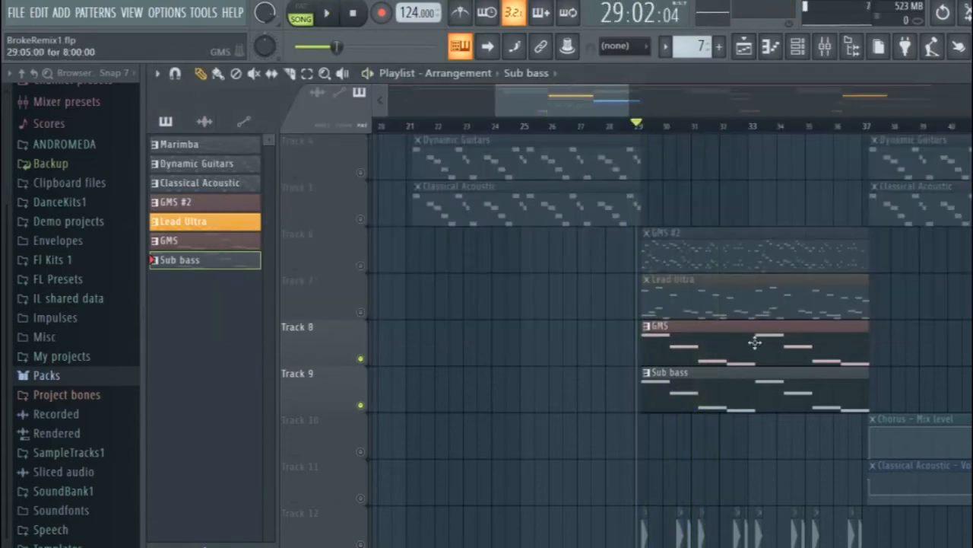
pyautogui.scroll(-1, 749, 346)
pyautogui.press('space')
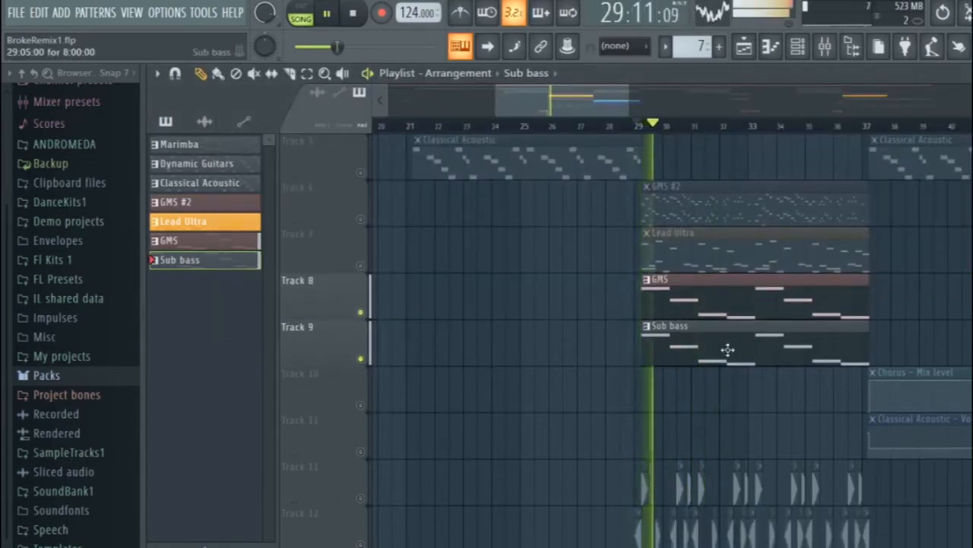
pyautogui.scroll(-4, 728, 350)
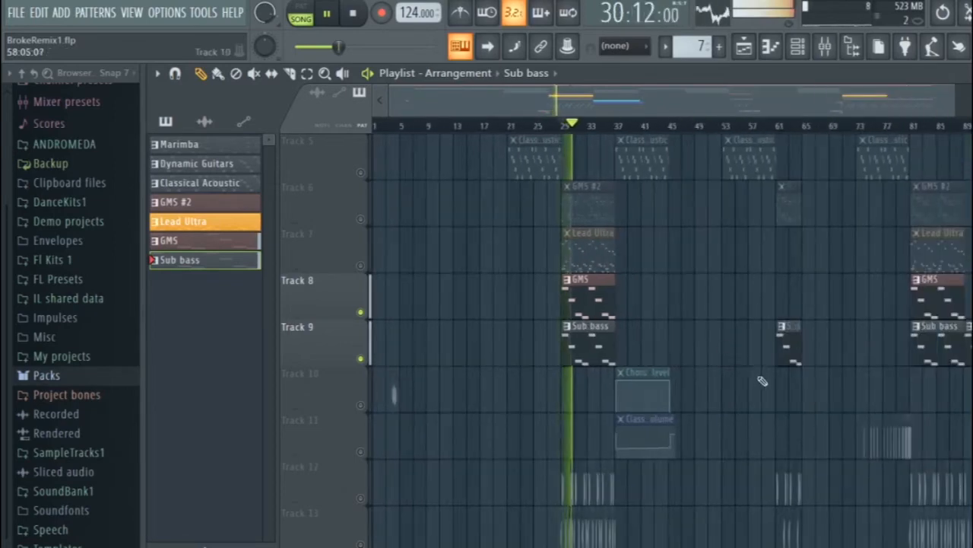
pyautogui.scroll(4, 763, 382)
pyautogui.scroll(-4, 761, 381)
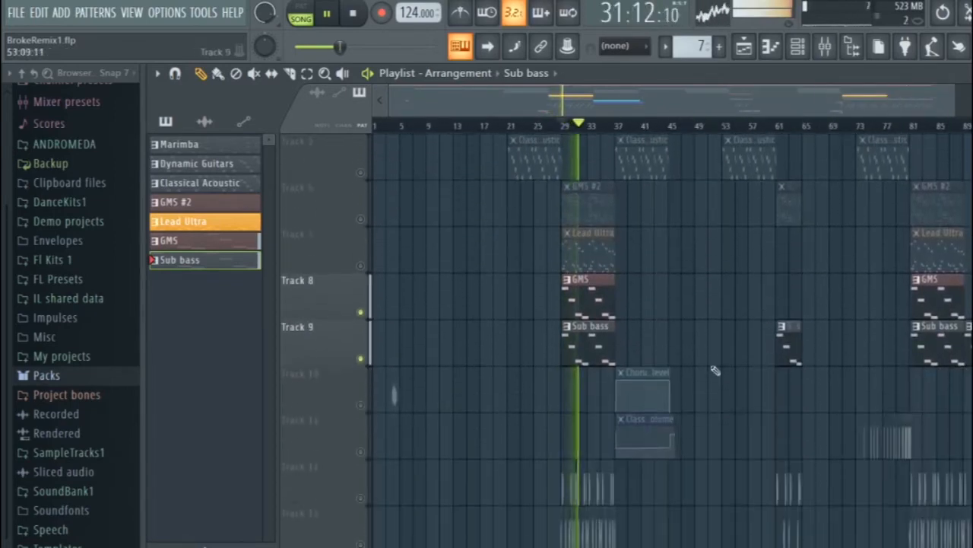
pyautogui.press('space')
# Unmute all playlist tracks and play the full mix from bar 29.
pyautogui.rightClick(363, 267)
pyautogui.rightClick(362, 267)
pyautogui.scroll(3, 508, 384)
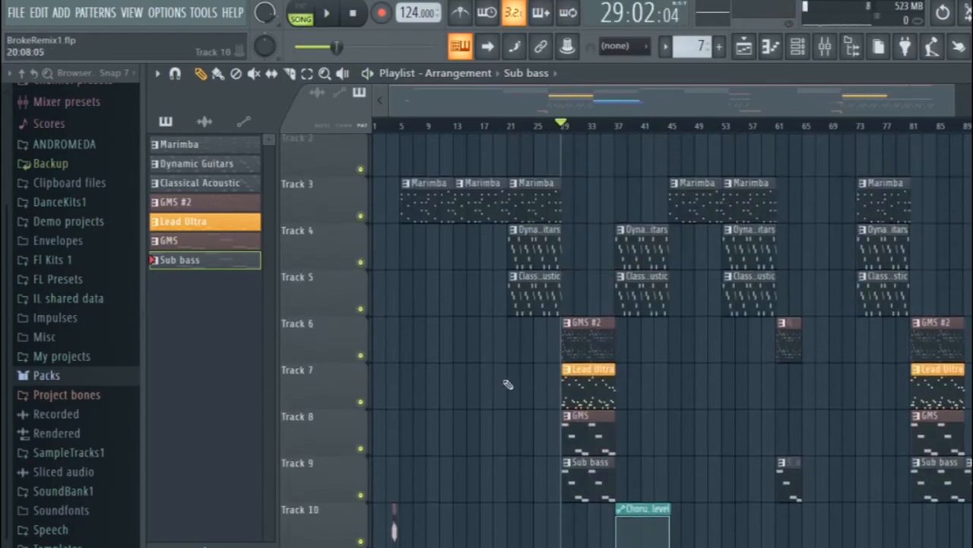
pyautogui.press('space')
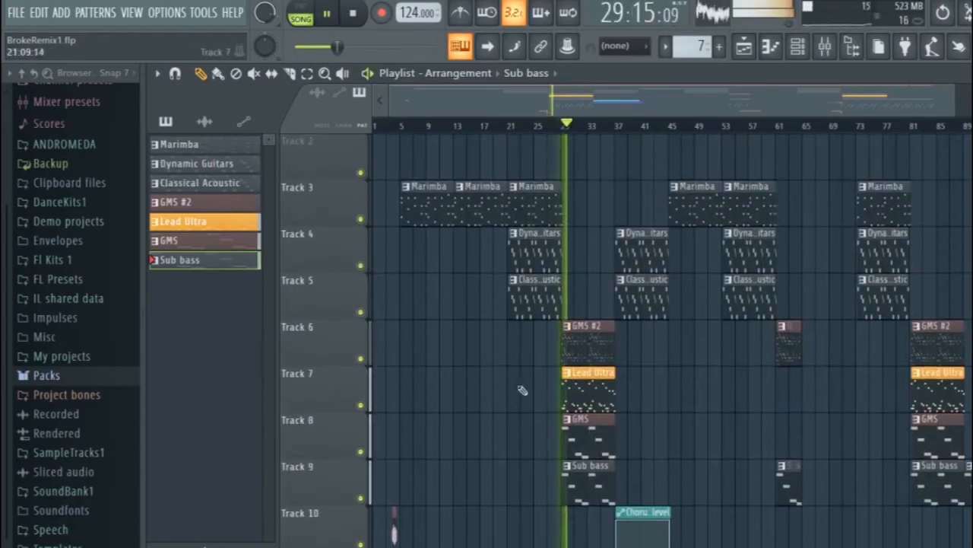
# Mute the vocal on Track 1 during playback and make GMS #2 the active pattern.
pyautogui.scroll(1, 532, 395)
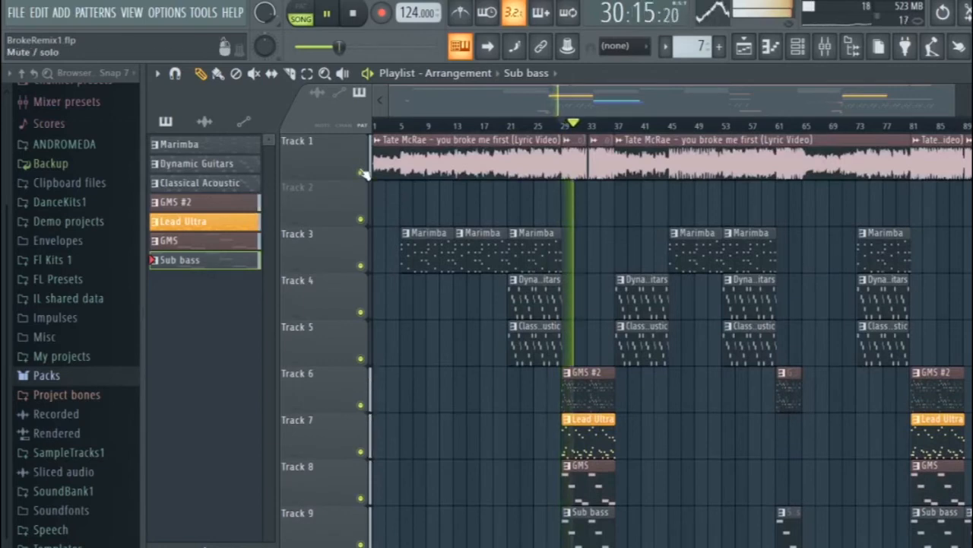
pyautogui.click(361, 172)
pyautogui.click(256, 202)
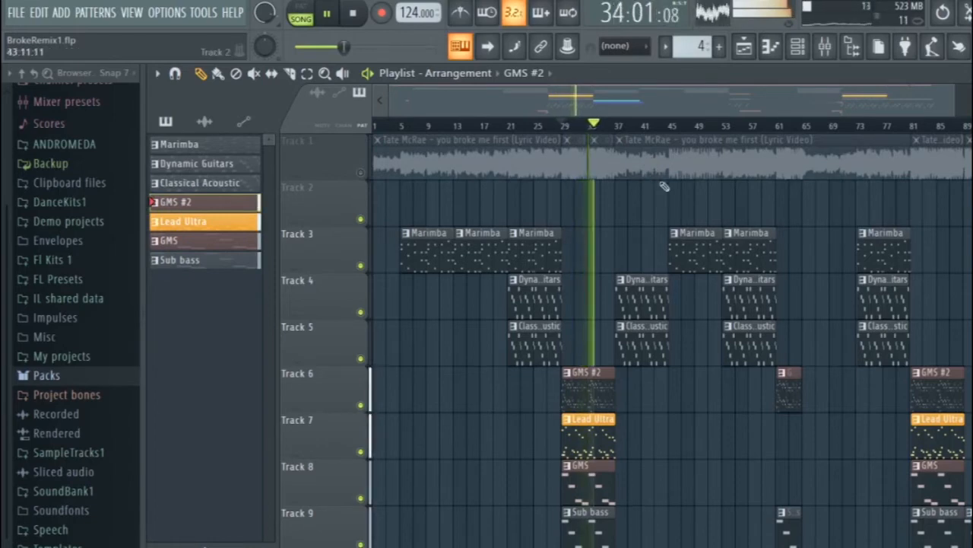
# Stop playback and examine the drum clips on Tracks 12 to 14 around bars 29 to 31.
pyautogui.scroll(-4, 658, 205)
pyautogui.scroll(-5, 639, 267)
pyautogui.press('space')
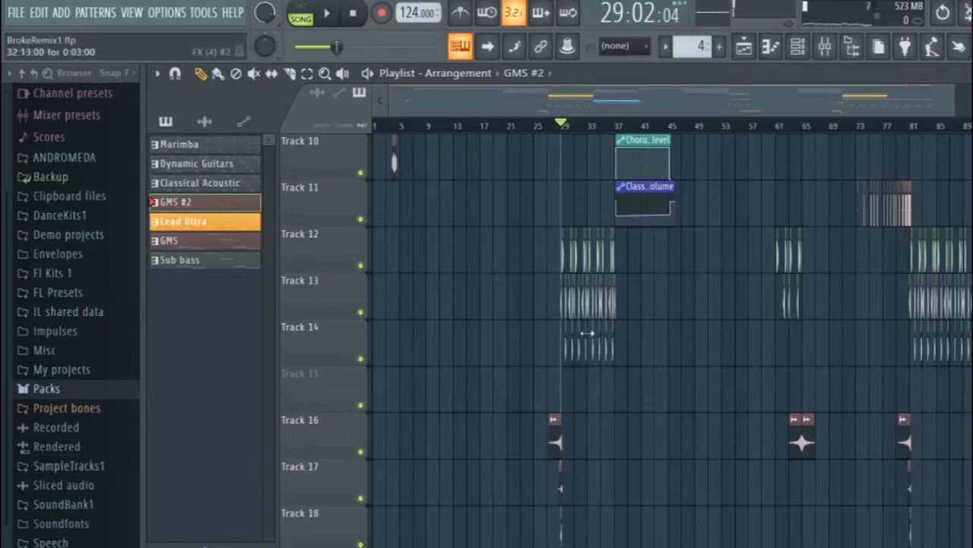
pyautogui.scroll(4, 587, 333)
pyautogui.keyDown('ctrl'); pyautogui.scroll(3, 532, 320); pyautogui.keyUp('ctrl')
pyautogui.scroll(-3, 486, 311)
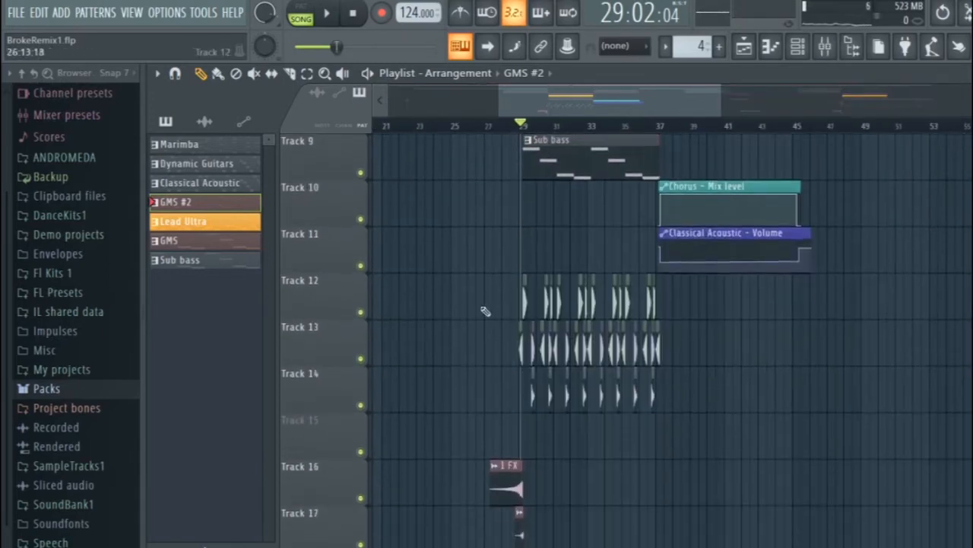
pyautogui.keyDown('ctrl'); pyautogui.scroll(5, 542, 355); pyautogui.keyUp('ctrl')
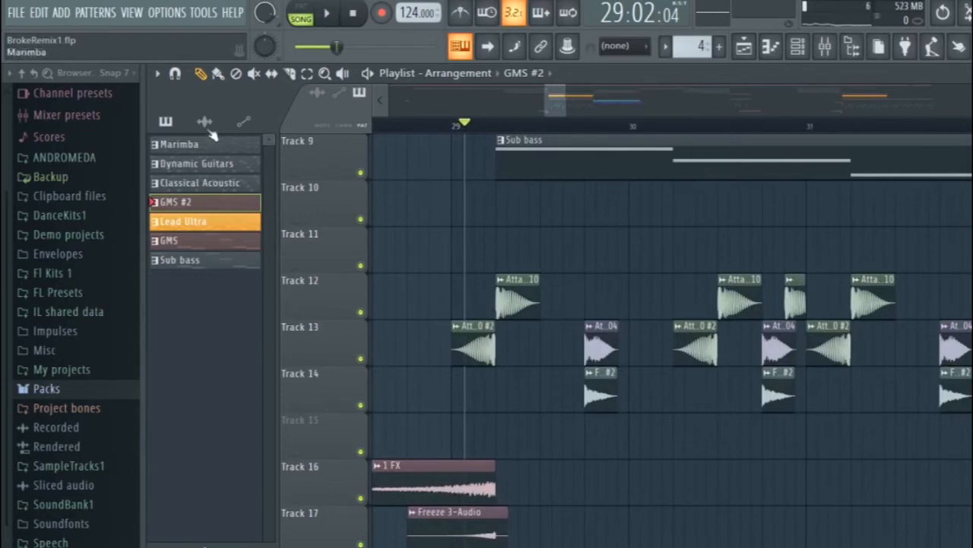
# Solo Track 13, unmute Track 12, and play their drum clips from bar 29.
pyautogui.rightClick(360, 358)
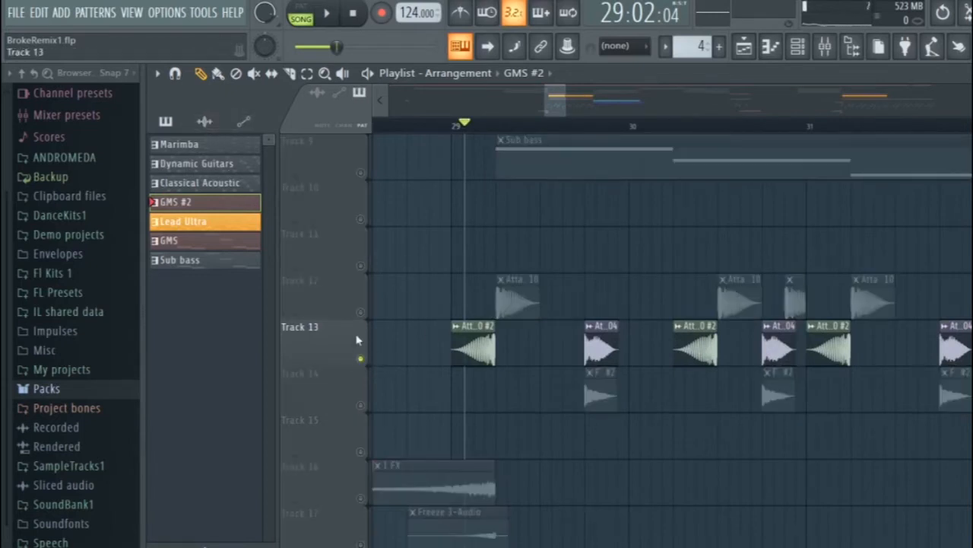
pyautogui.click(361, 311)
pyautogui.press('space')
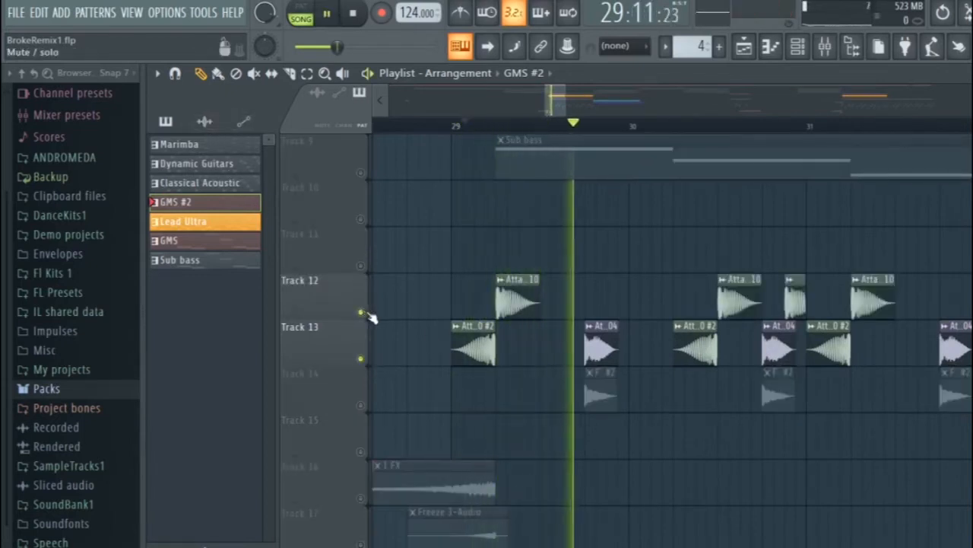
# Stop playback and preview the Attack Kick 10 sample in the Kicks folder of the Drums (ModeAudio) pack.
pyautogui.click(46, 388)
pyautogui.press('space')
pyautogui.scroll(-5, 95, 397)
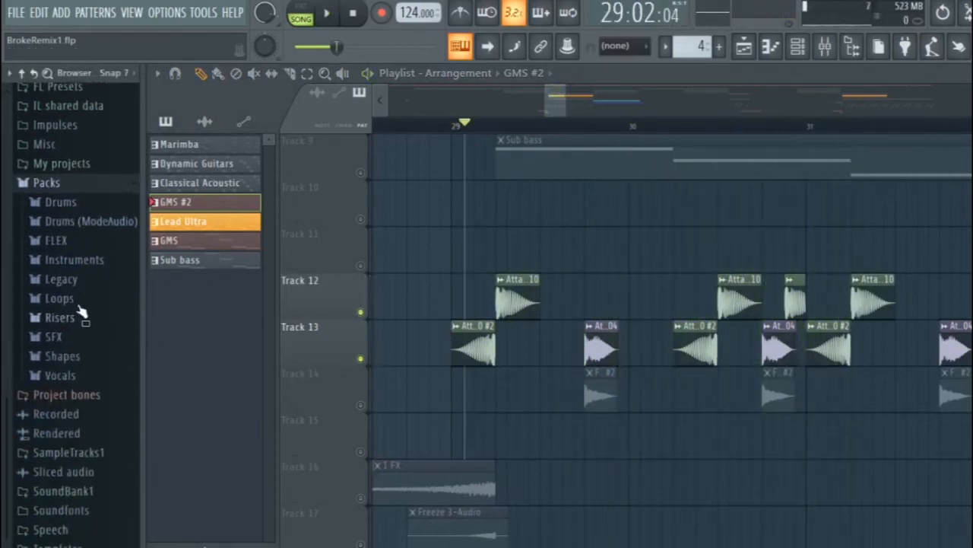
pyautogui.click(76, 223)
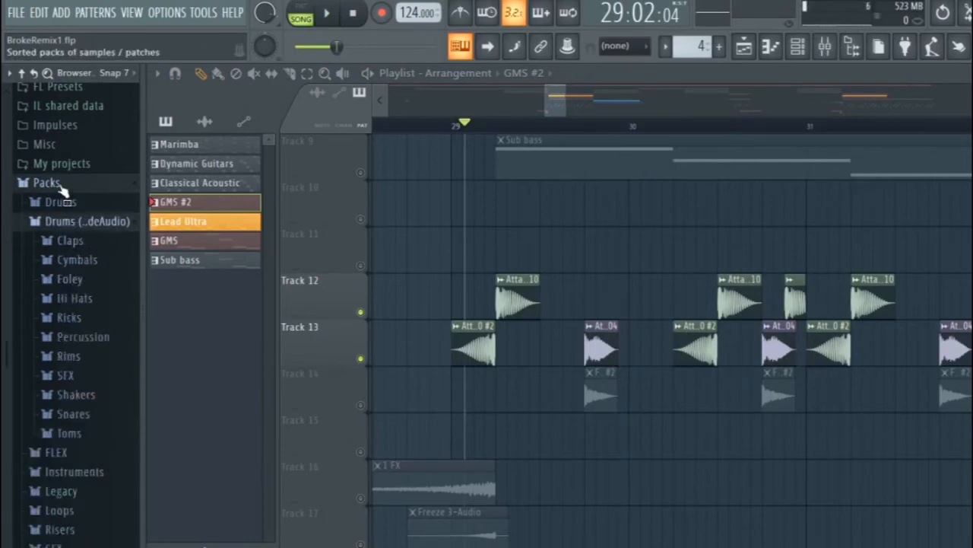
pyautogui.click(70, 317)
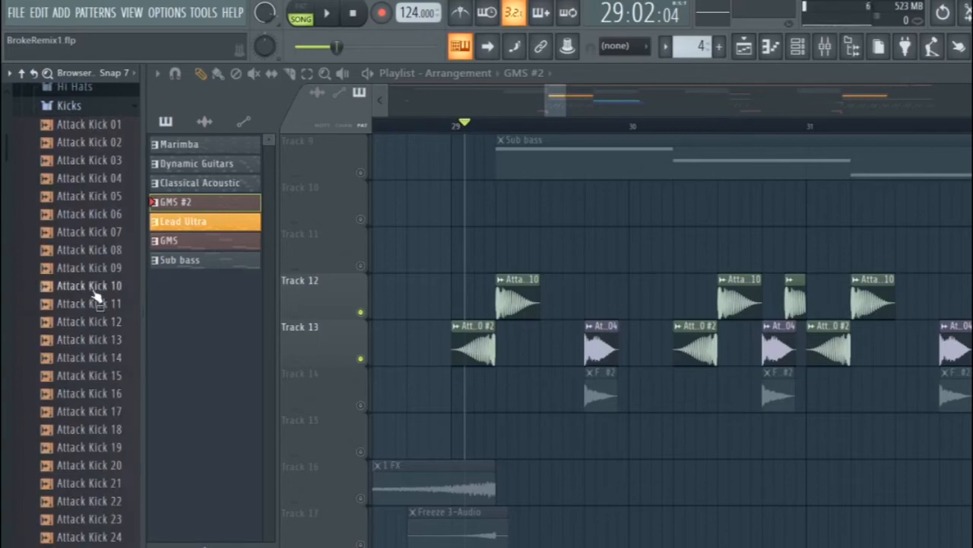
pyautogui.click(93, 289)
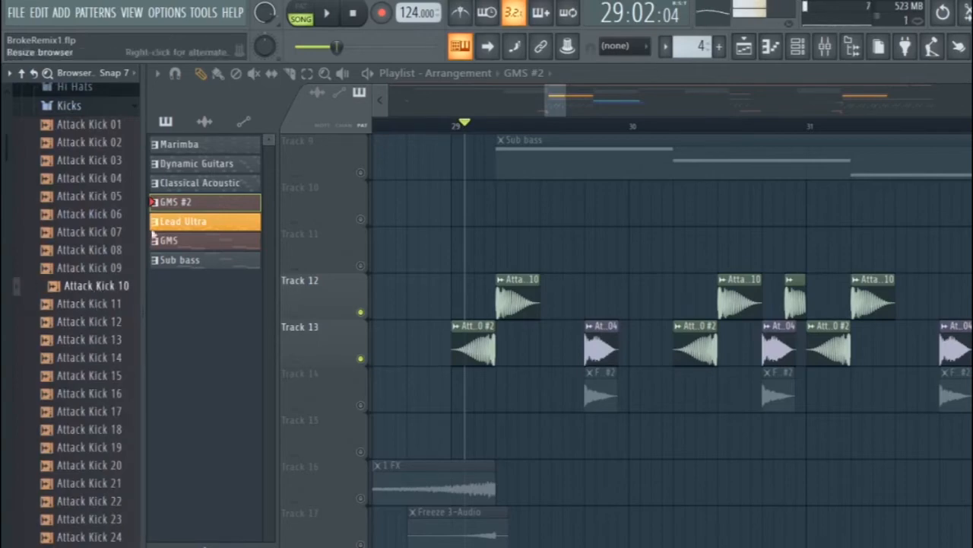
# List the project's audio clips and open the sample settings of the Attack Kick 10 clip.
pyautogui.click(204, 122)
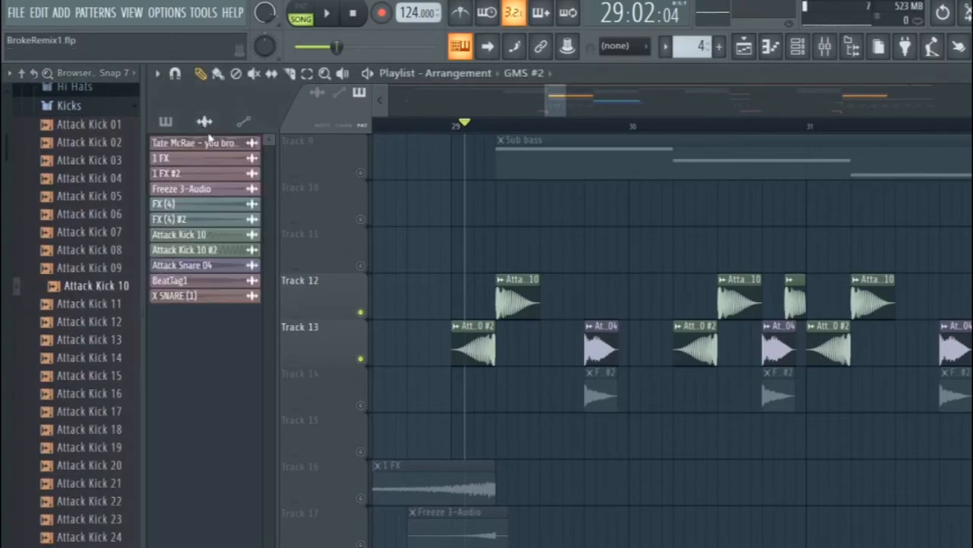
pyautogui.doubleClick(232, 241)
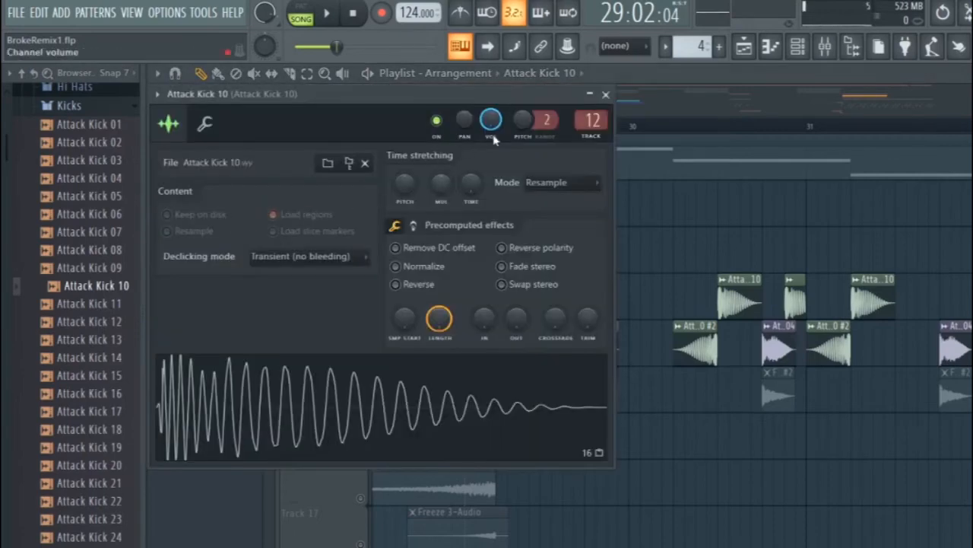
# Close the Attack Kick 10 settings, preview the Attack Snare 04 sample in the Snares folder, and collapse the Packs folders.
pyautogui.click(605, 94)
pyautogui.scroll(4, 658, 176)
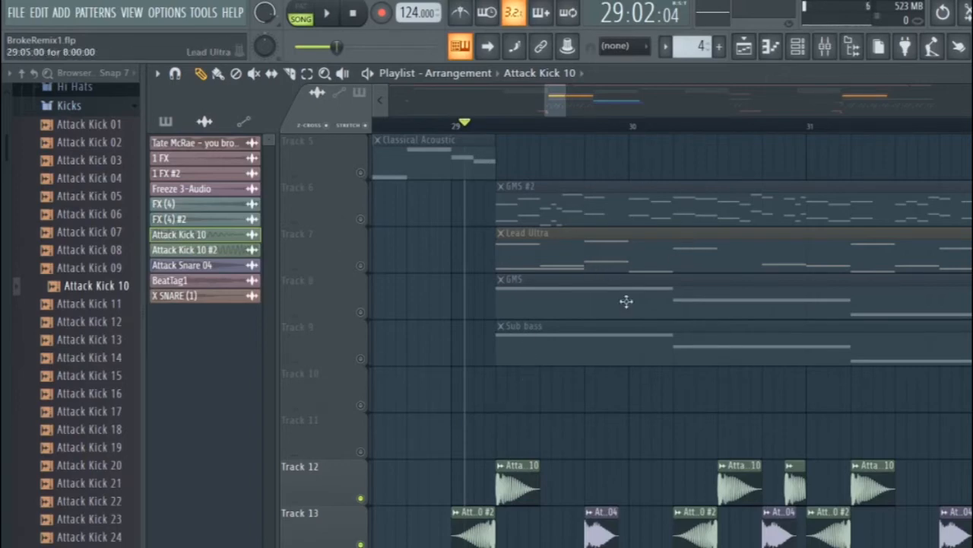
pyautogui.scroll(-1, 291, 447)
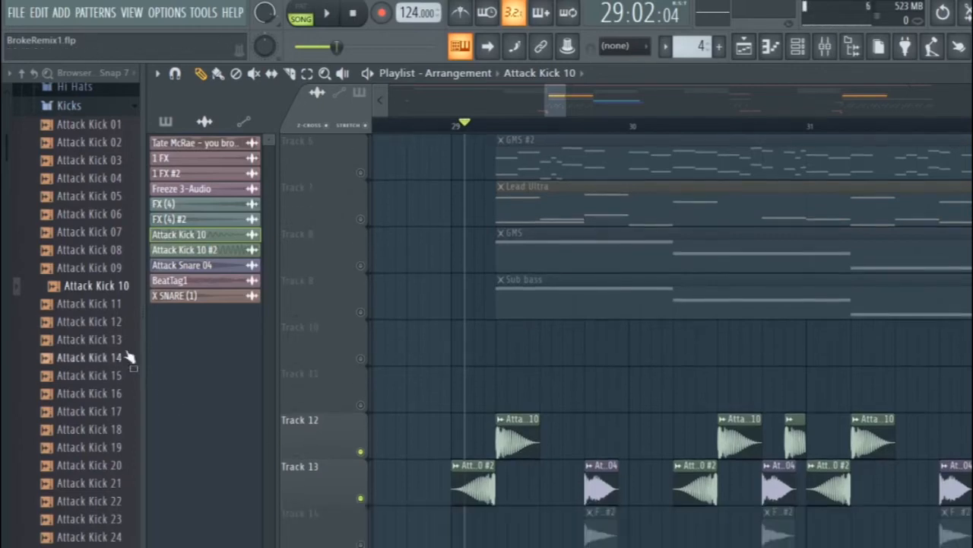
pyautogui.click(58, 106)
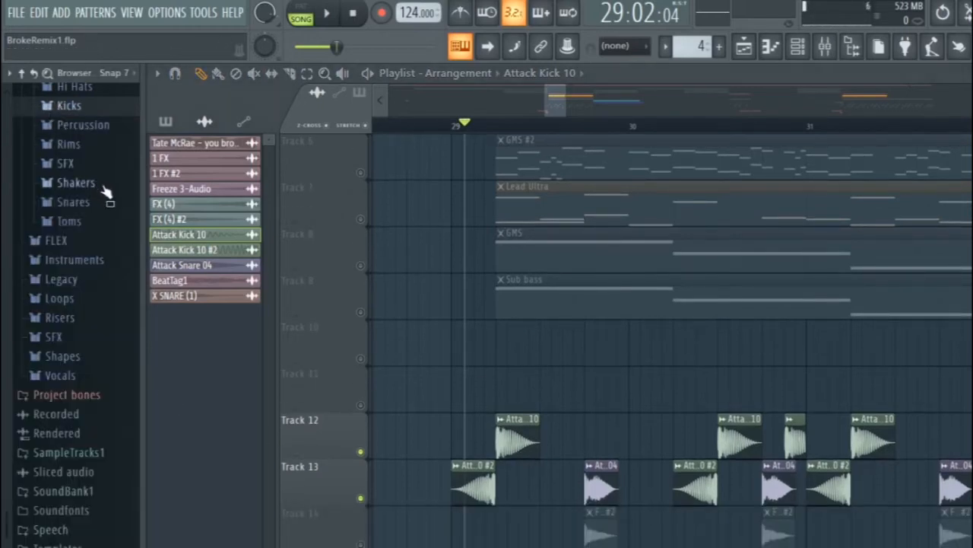
pyautogui.scroll(-2, 575, 397)
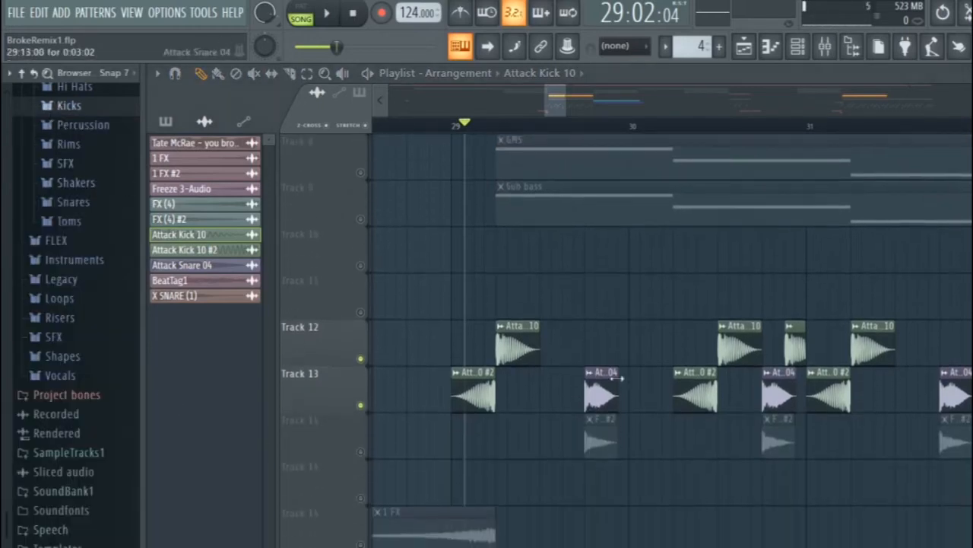
pyautogui.click(74, 202)
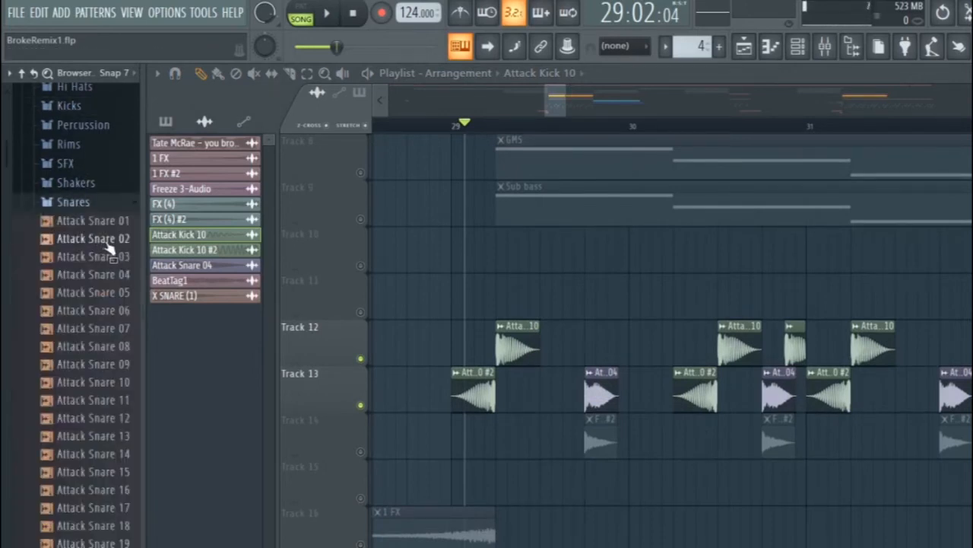
pyautogui.click(119, 276)
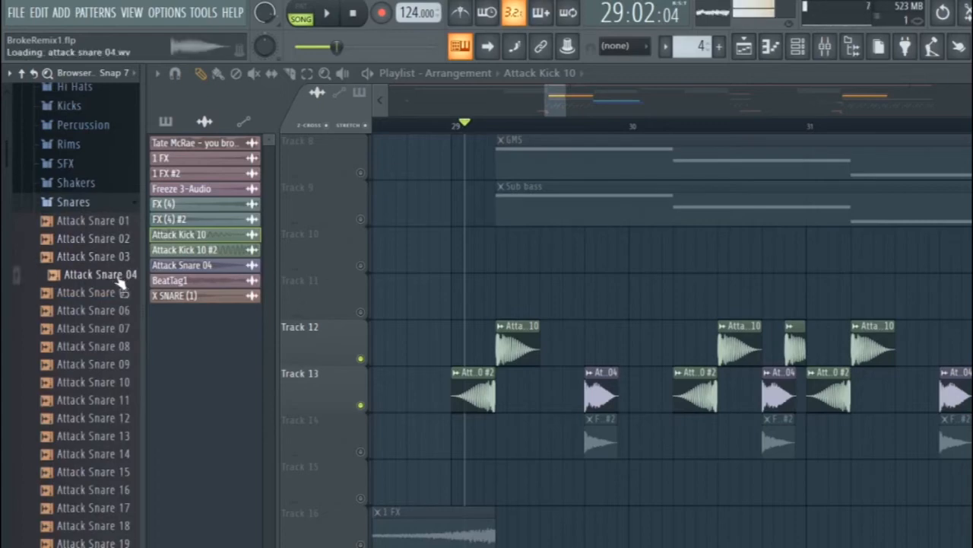
pyautogui.click(95, 202)
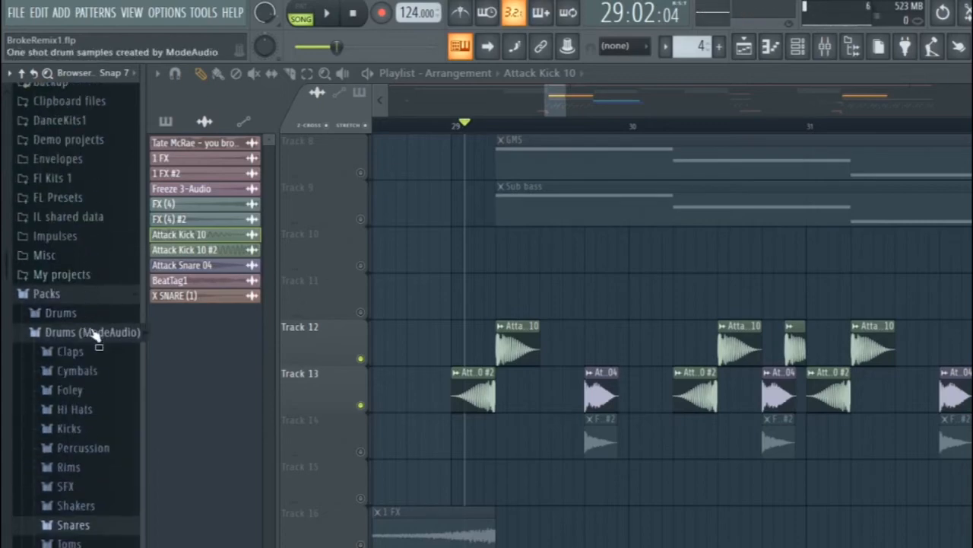
pyautogui.click(95, 333)
pyautogui.click(90, 295)
# Play the arrangement from bar 29 with Track 14 soloed, and stop playback.
pyautogui.press('space')
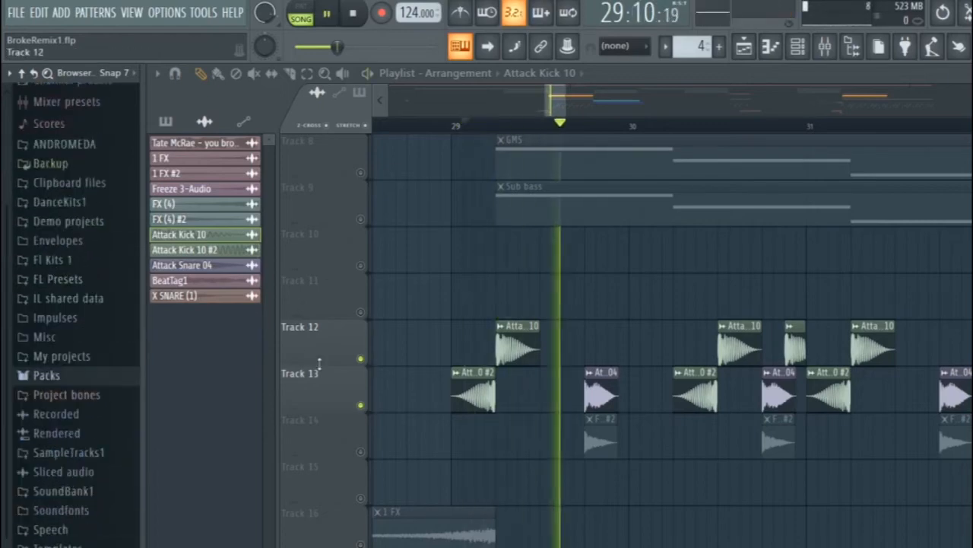
pyautogui.rightClick(360, 451)
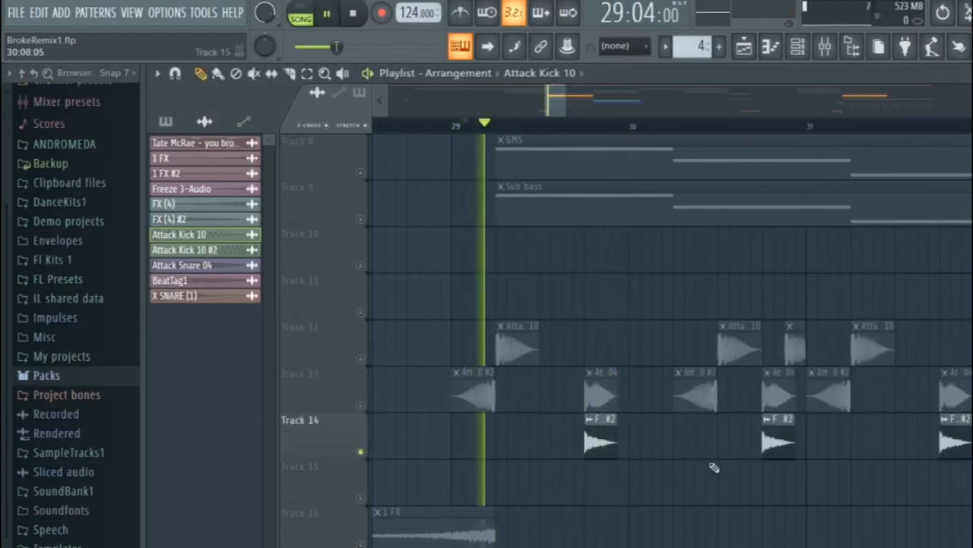
pyautogui.press('space')
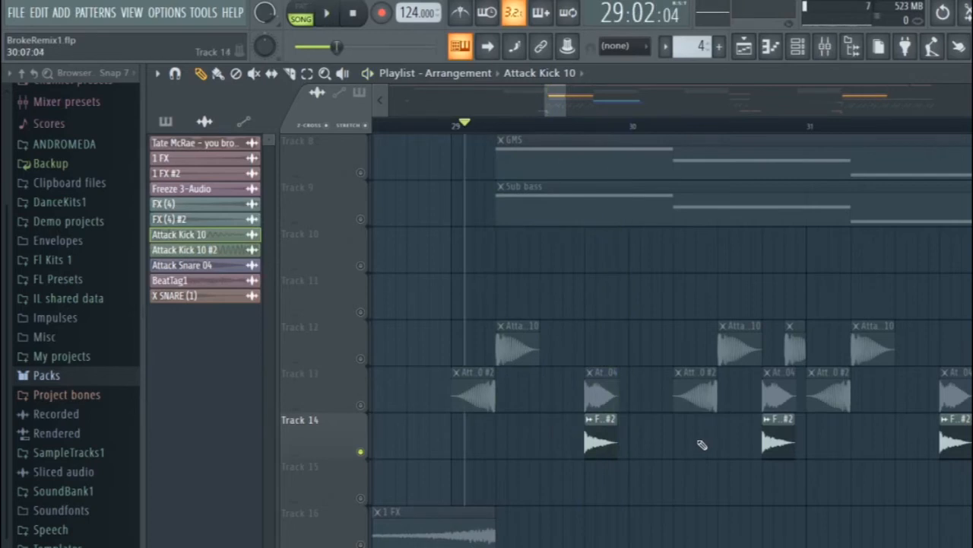
# Solo Track 16, unmute Tracks 17 and 18, and play their FX clips from late in bar 28.
pyautogui.scroll(-6, 702, 445)
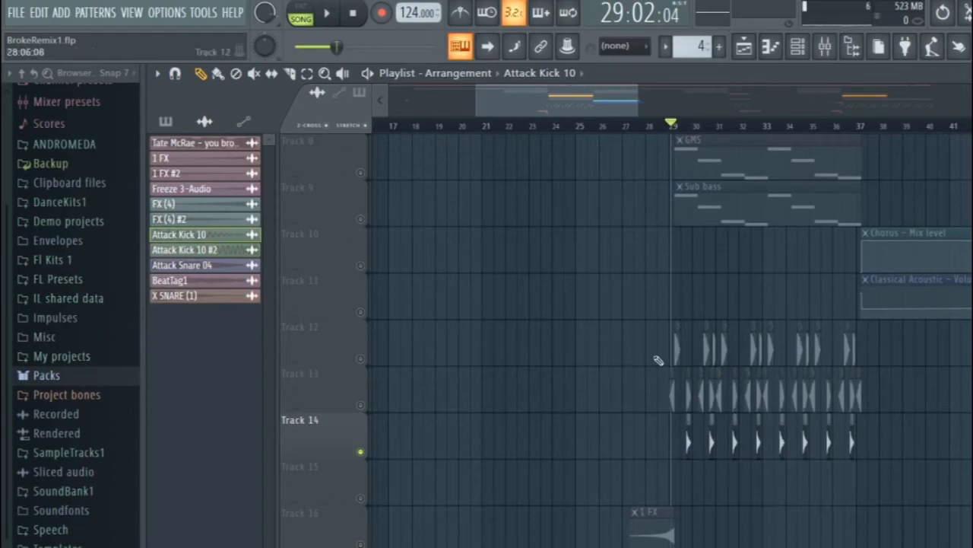
pyautogui.scroll(-3, 724, 461)
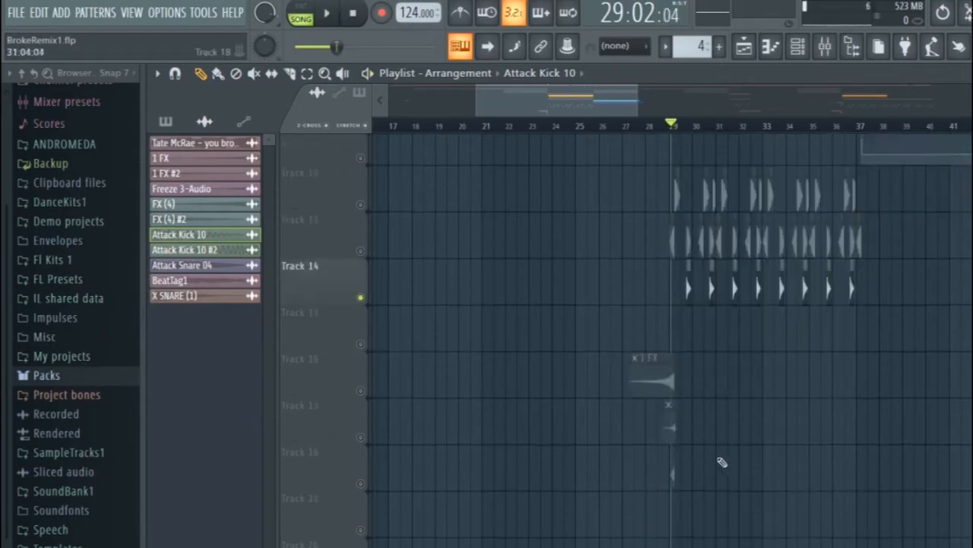
pyautogui.scroll(2, 728, 441)
pyautogui.scroll(3, 728, 429)
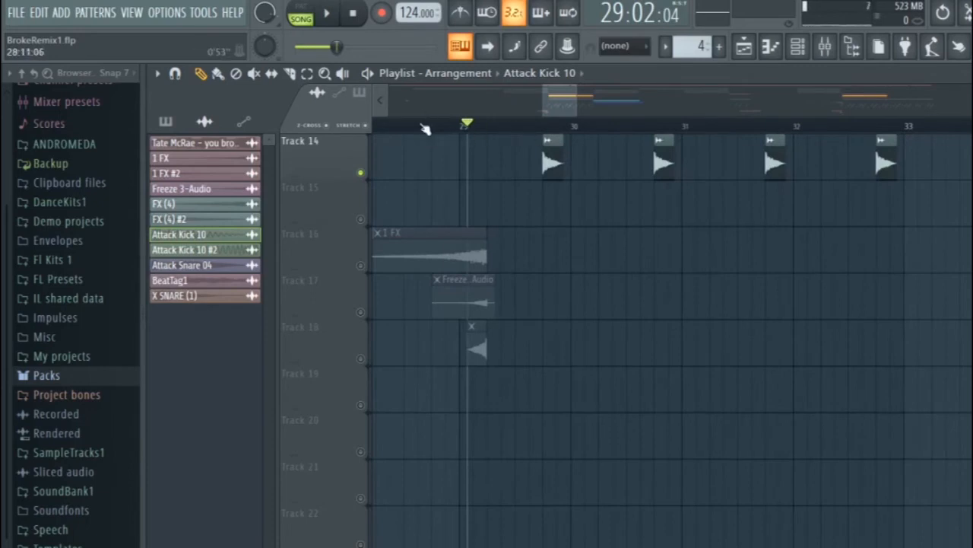
pyautogui.click(421, 125)
pyautogui.rightClick(362, 267)
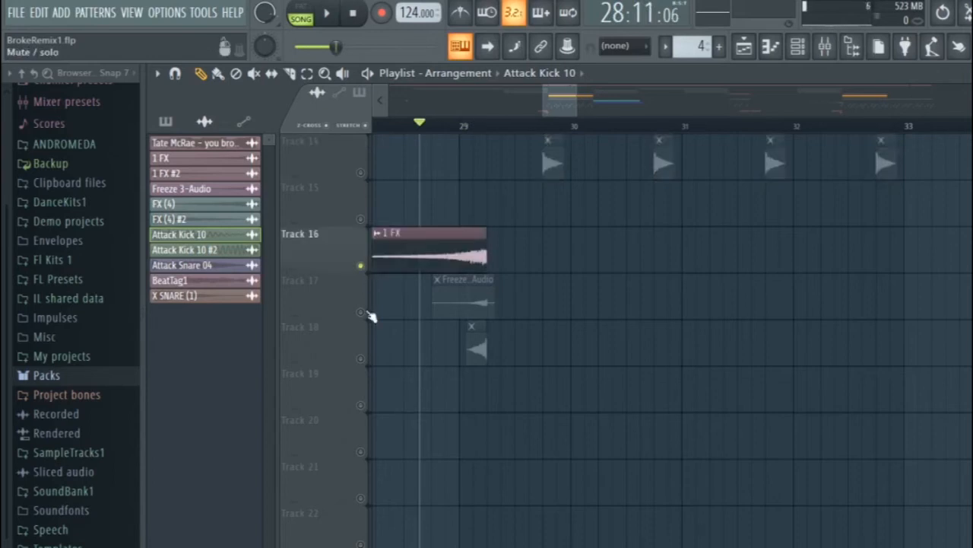
pyautogui.click(362, 312)
pyautogui.click(362, 358)
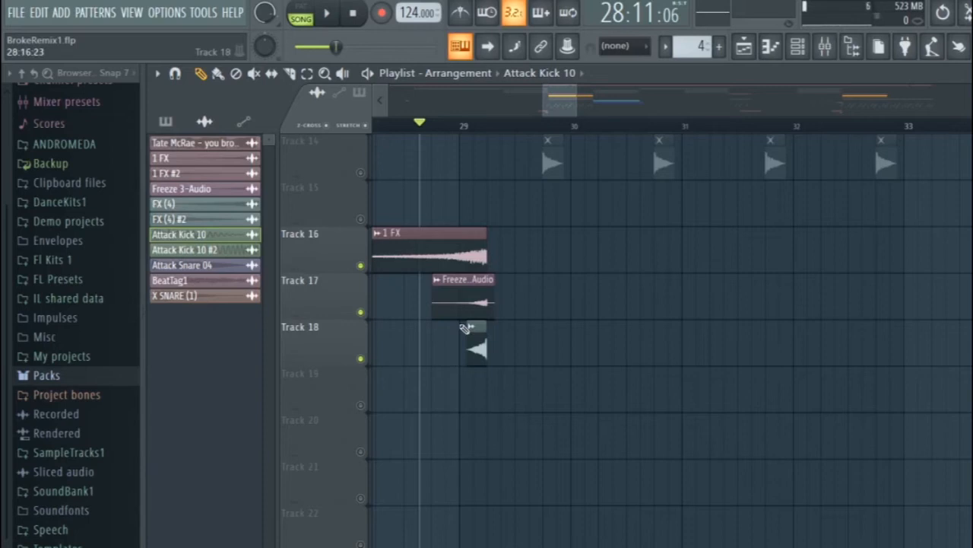
pyautogui.press('space')
pyautogui.press('space')
# Preview the 1 FX sample in the Fx Uplifter folder of DanceKits1.
pyautogui.scroll(-2, 466, 327)
pyautogui.scroll(1, 411, 297)
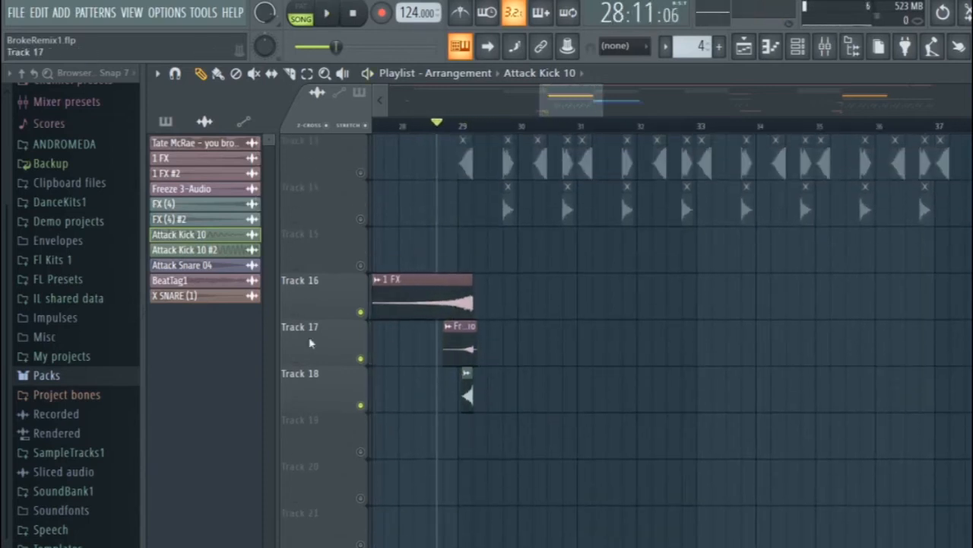
pyautogui.click(58, 263)
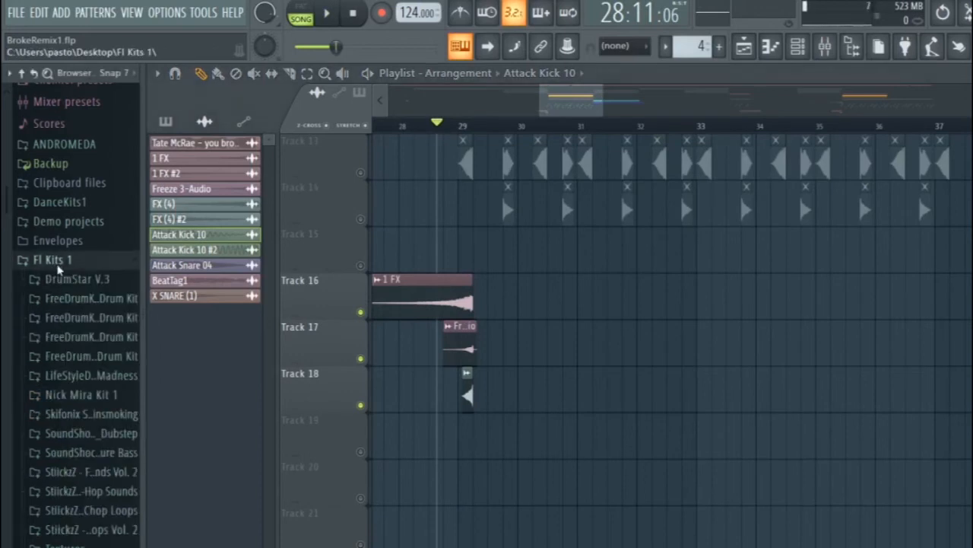
pyautogui.click(55, 260)
pyautogui.click(57, 201)
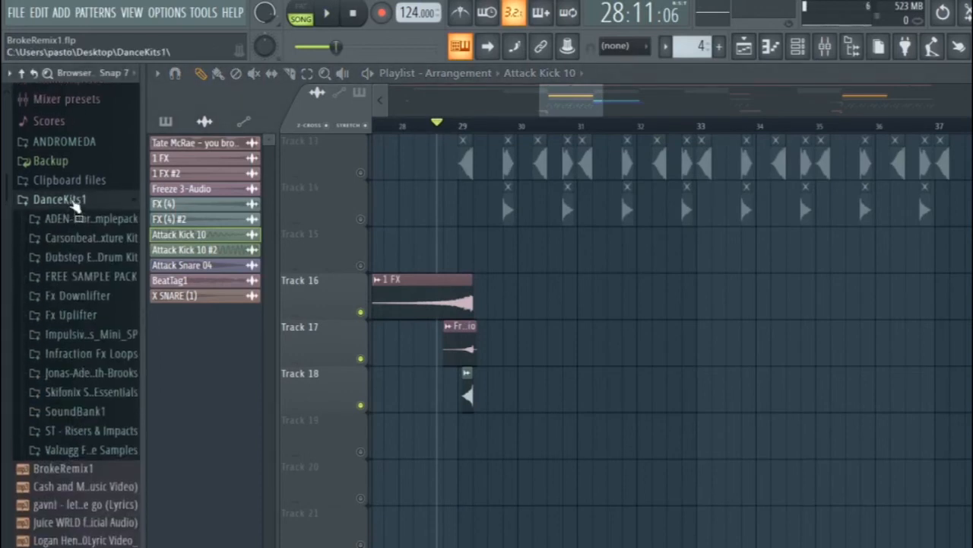
pyautogui.click(95, 316)
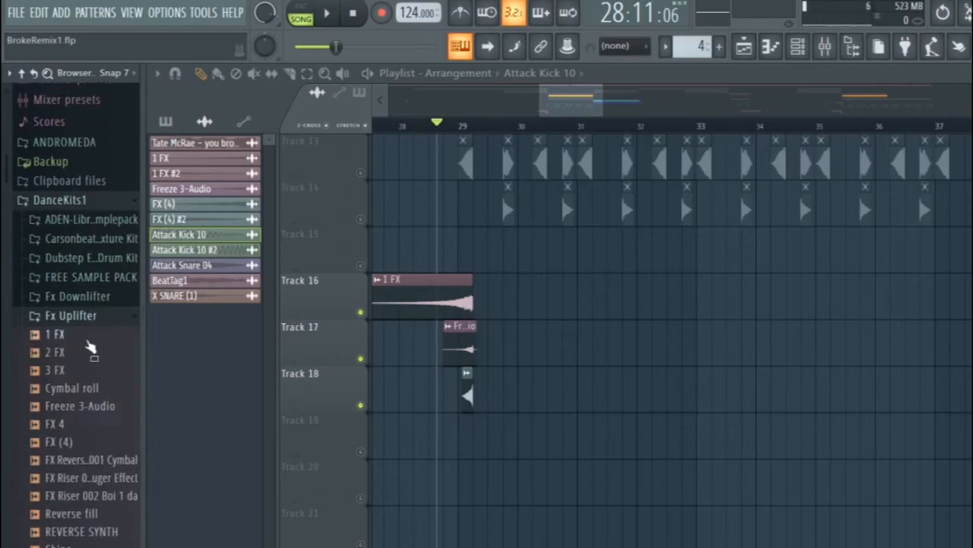
pyautogui.click(86, 342)
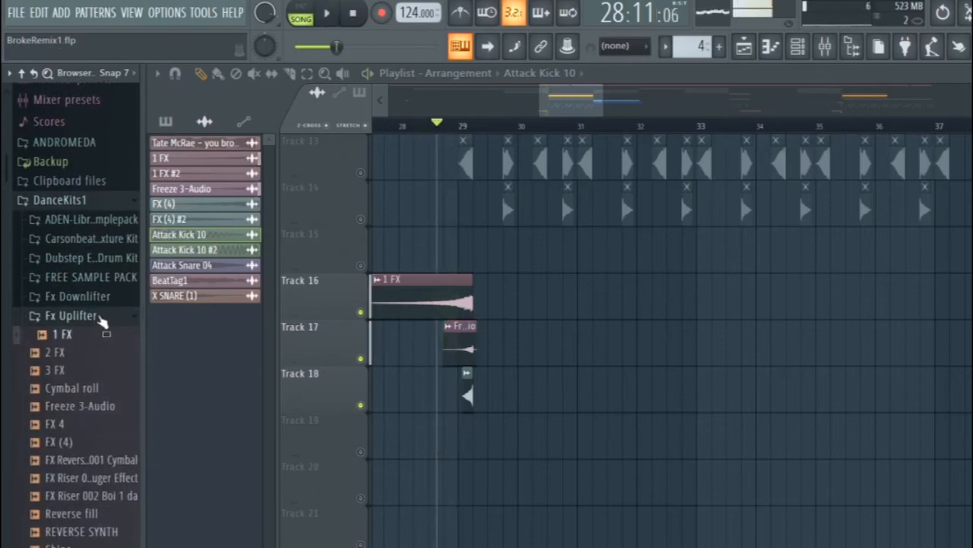
# Solo Track 17 and play its Freeze 3-Audio clip leading into bar 29.
pyautogui.scroll(-1, 385, 374)
pyautogui.rightClick(362, 313)
pyautogui.press('space')
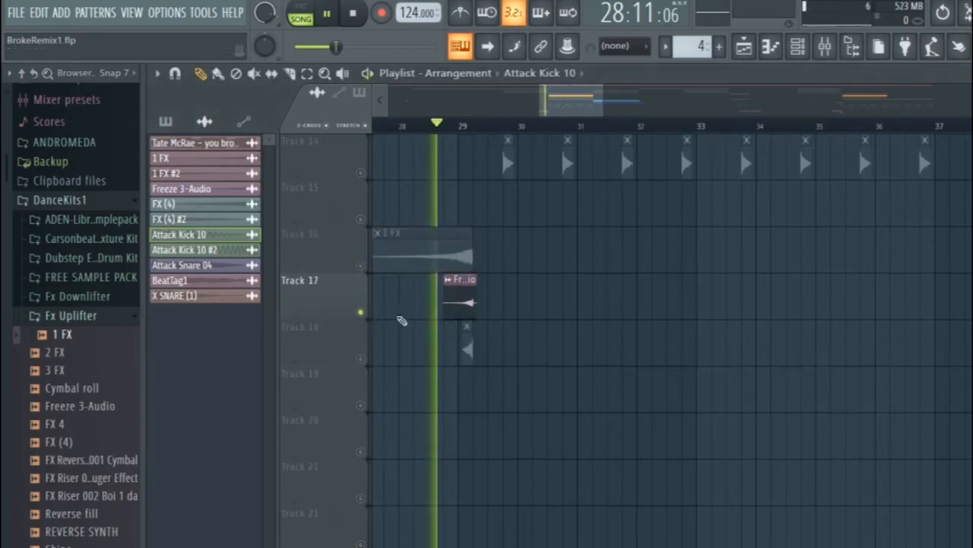
# Solo Track 18 and audition its short FX (4) clip at bar 29.
pyautogui.rightClick(361, 359)
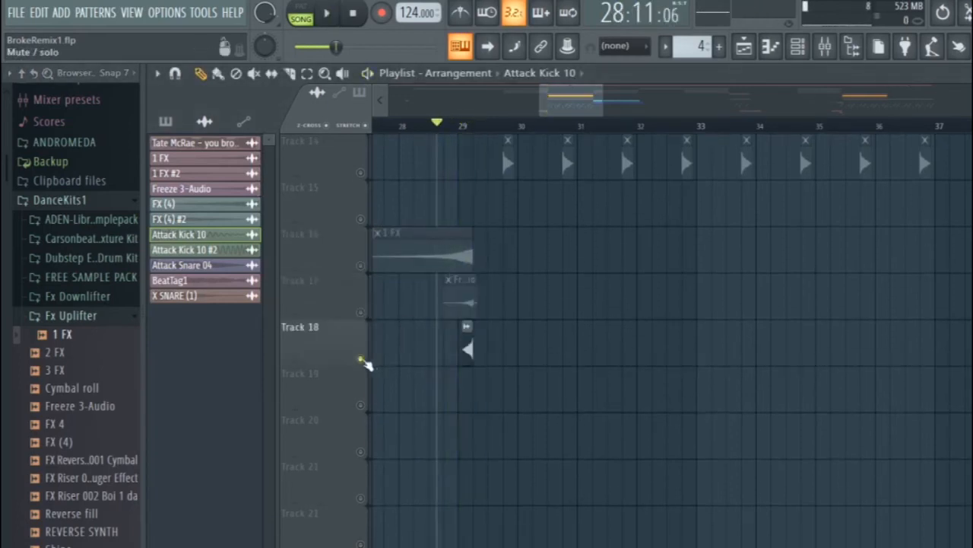
pyautogui.press('space')
pyautogui.rightClick(361, 359)
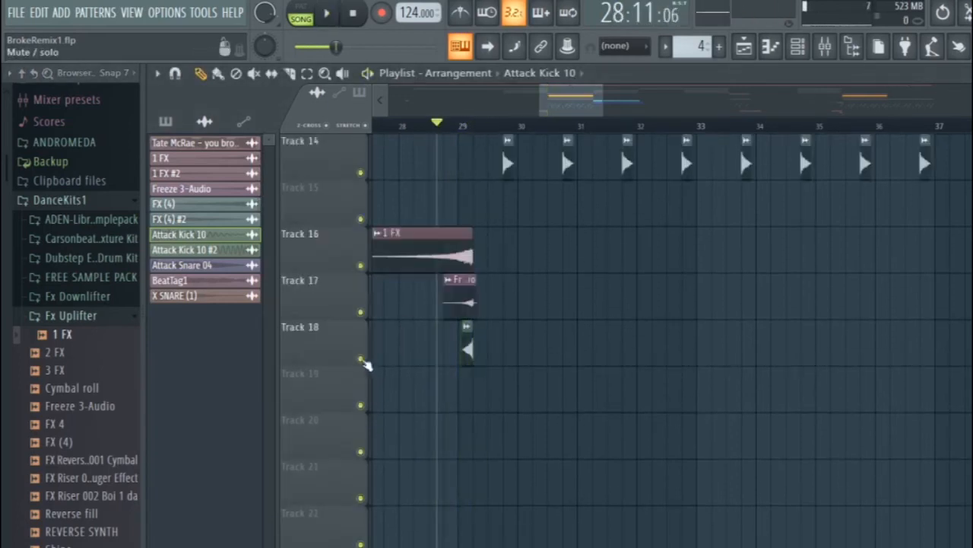
pyautogui.press('space')
pyautogui.rightClick(361, 359)
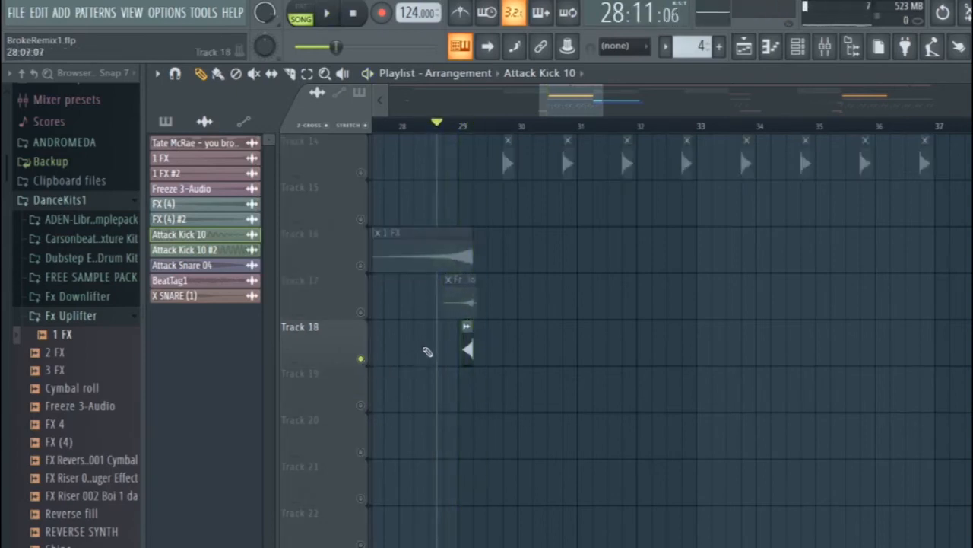
pyautogui.press('space')
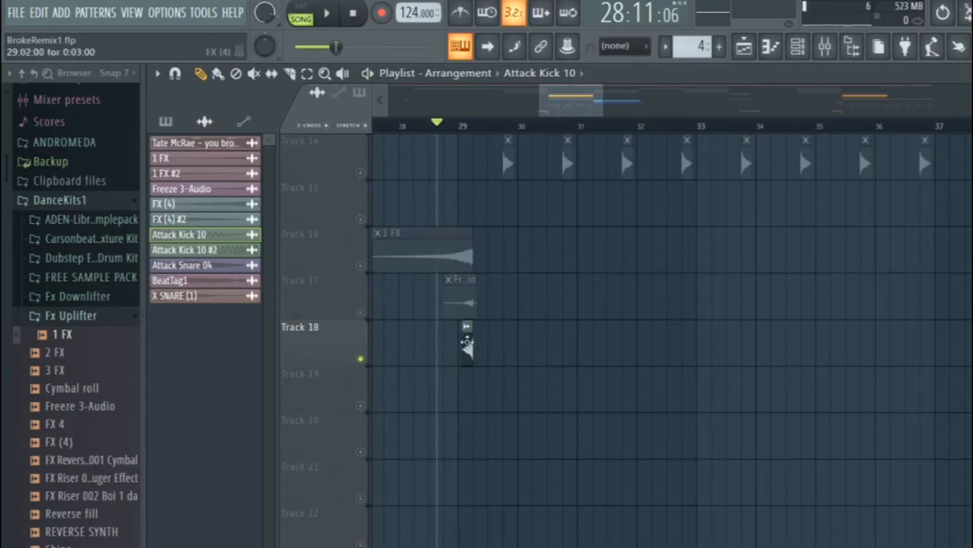
# Solo Track 14 and play its first clip near bar 30.
pyautogui.rightClick(361, 173)
pyautogui.press('space')
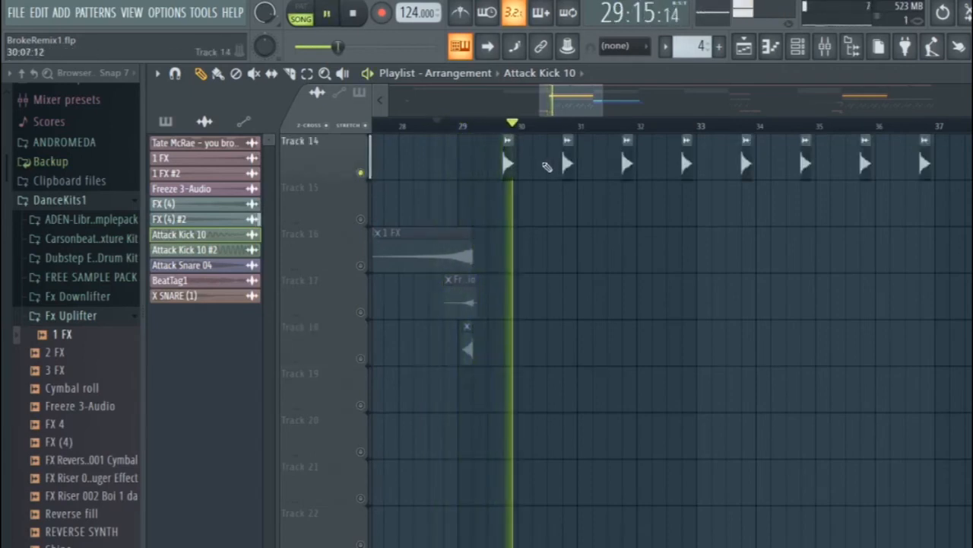
pyautogui.press('space')
# Remove the solo from Track 14 so that all playlist tracks are unmuted.
pyautogui.rightClick(354, 173)
pyautogui.click(349, 172)
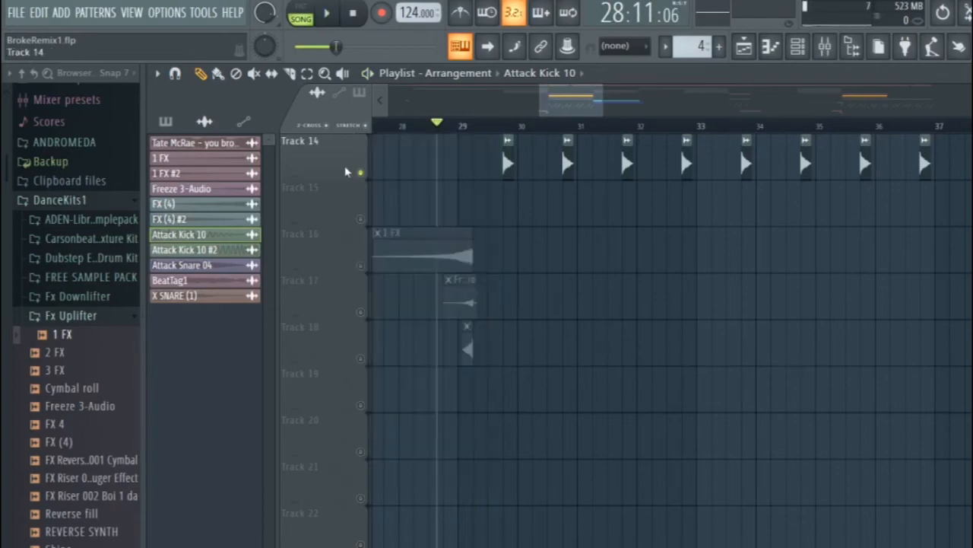
pyautogui.rightClick(361, 173)
pyautogui.rightClick(361, 174)
pyautogui.rightClick(361, 174)
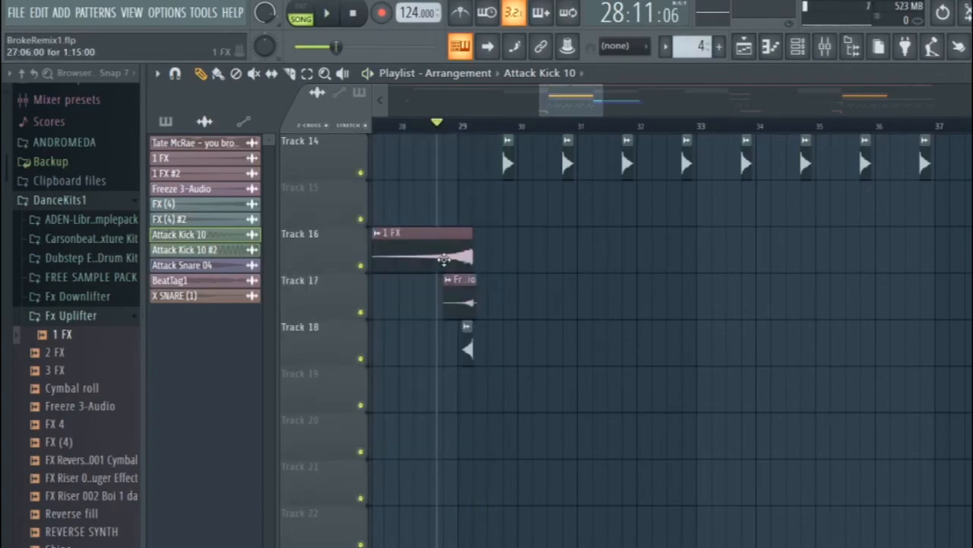
# Mute the vocal on Track 1 and play the arrangement from bar 36 into the guitar section, stopping in bar 38.
pyautogui.scroll(-5, 444, 258)
pyautogui.scroll(10, 606, 261)
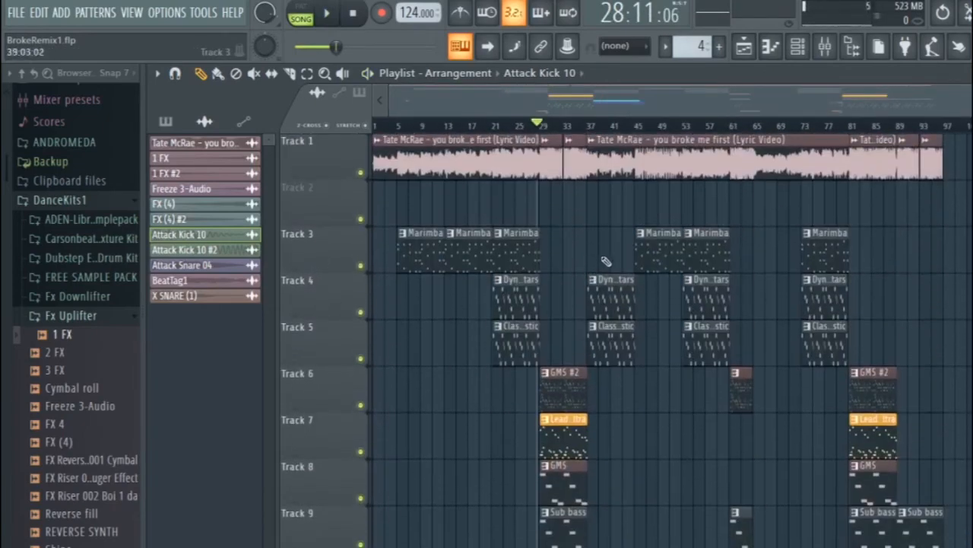
pyautogui.scroll(5, 606, 261)
pyautogui.click(362, 172)
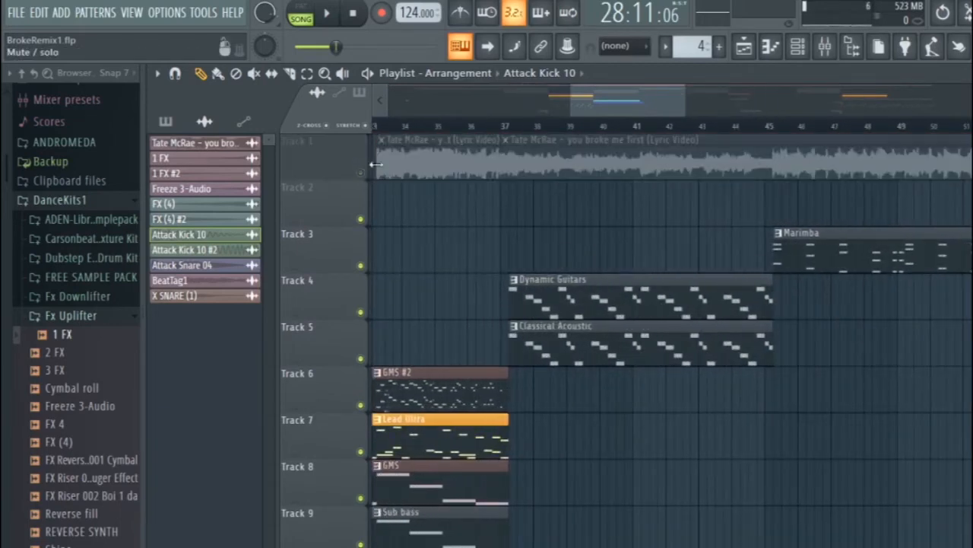
pyautogui.click(472, 134)
pyautogui.scroll(-5, 513, 218)
pyautogui.press('space')
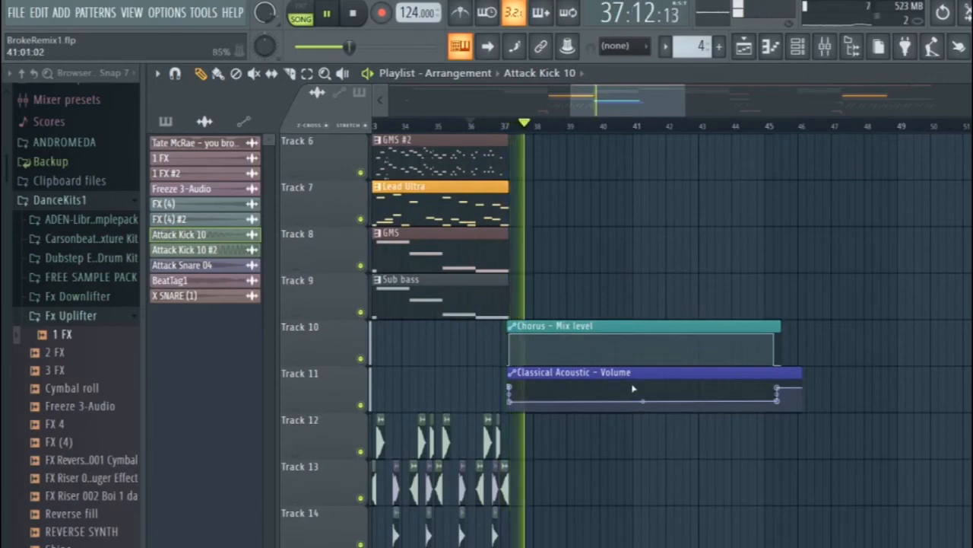
pyautogui.scroll(4, 567, 301)
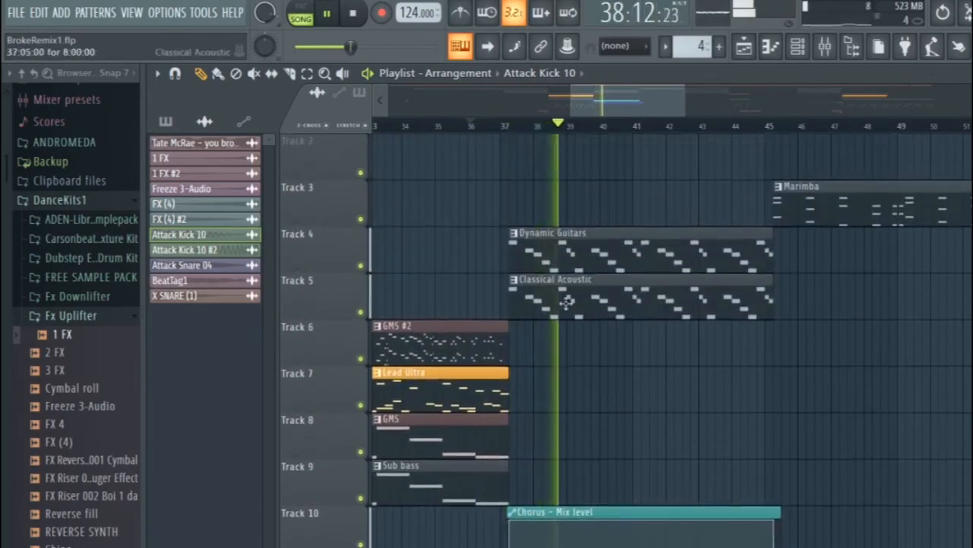
pyautogui.press('space')
# Open the mixer, examine the effect slots of the Dynamic Guitars channel, and close the mixer.
pyautogui.click(824, 47)
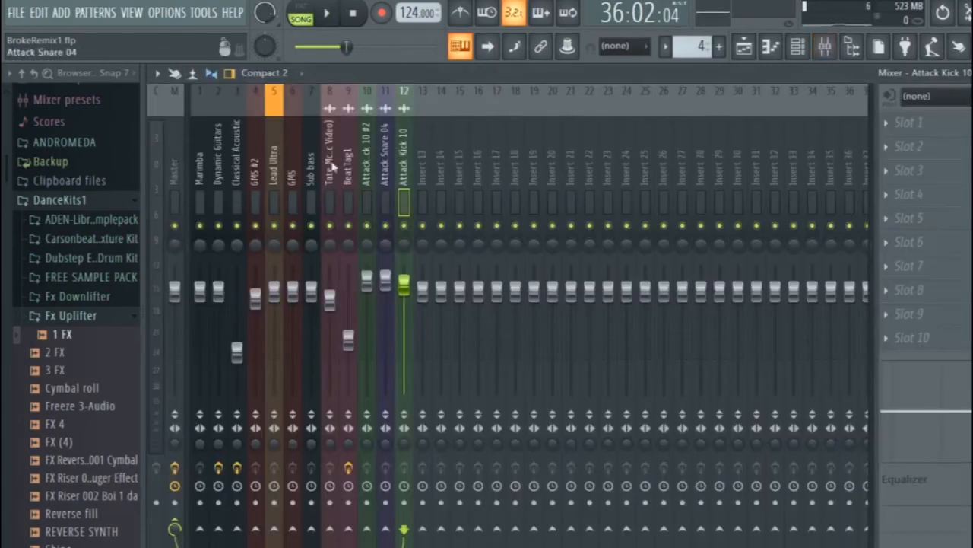
pyautogui.click(221, 103)
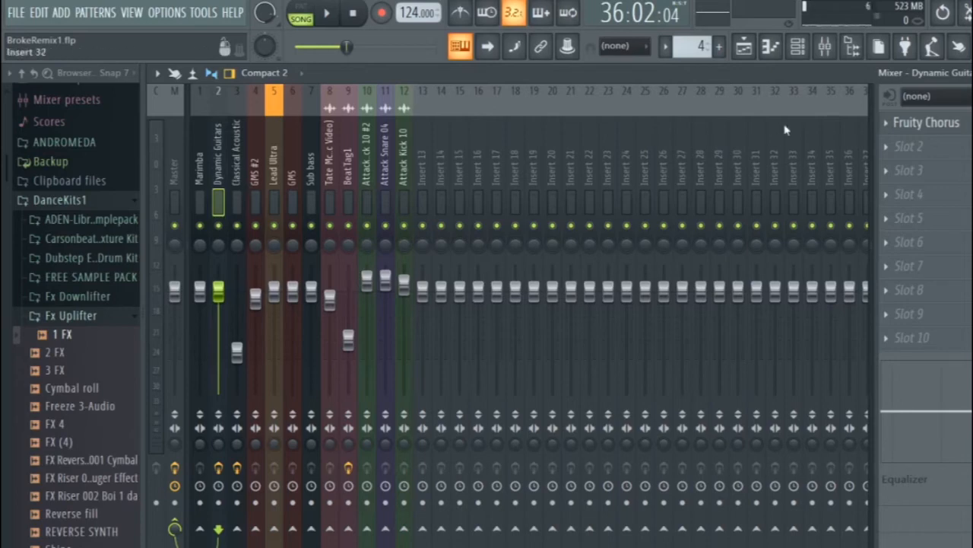
pyautogui.press('Escape')
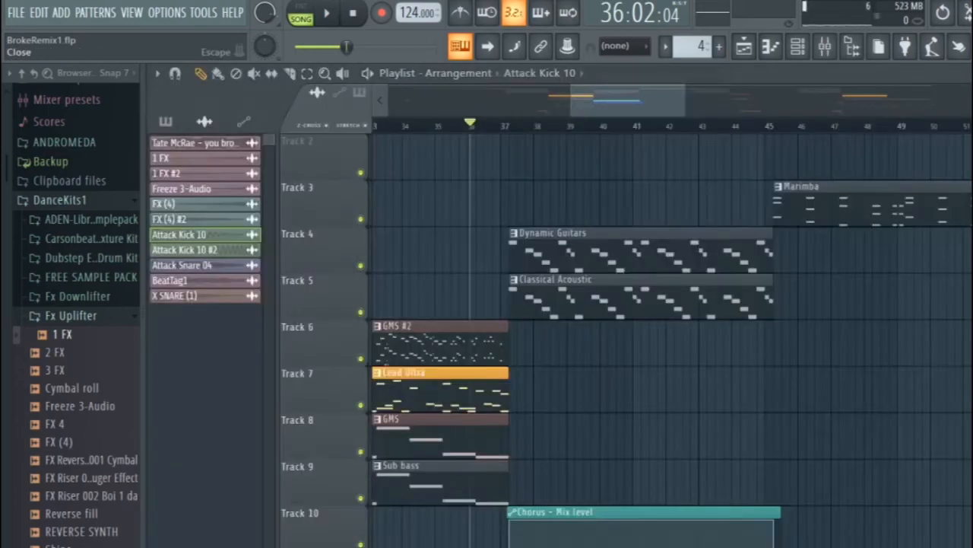
# Play the arrangement from bar 36 into the guitar section with its chorus mix and volume automation, stopping around bar 40.
pyautogui.scroll(-5, 546, 348)
pyautogui.scroll(4, 540, 354)
pyautogui.press('space')
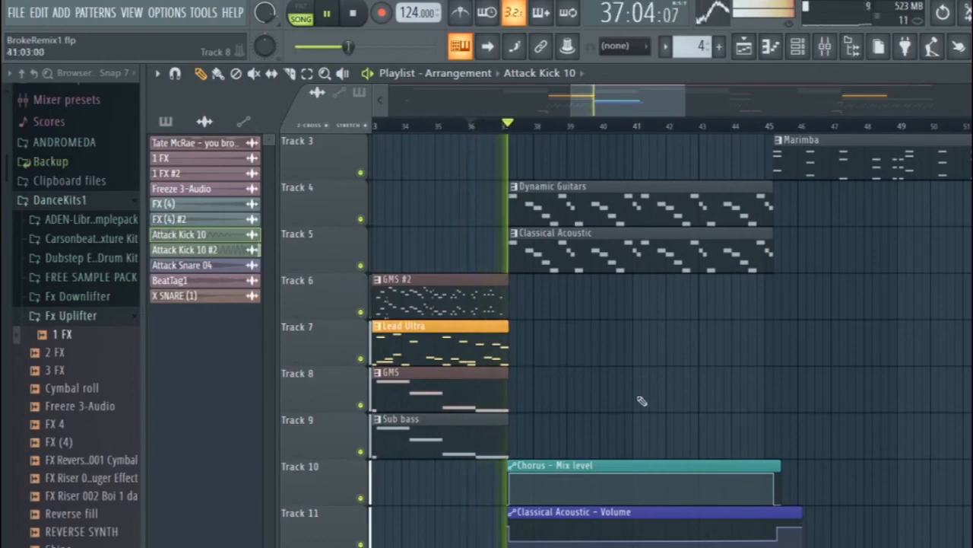
pyautogui.scroll(-4, 608, 395)
pyautogui.scroll(-5, 642, 417)
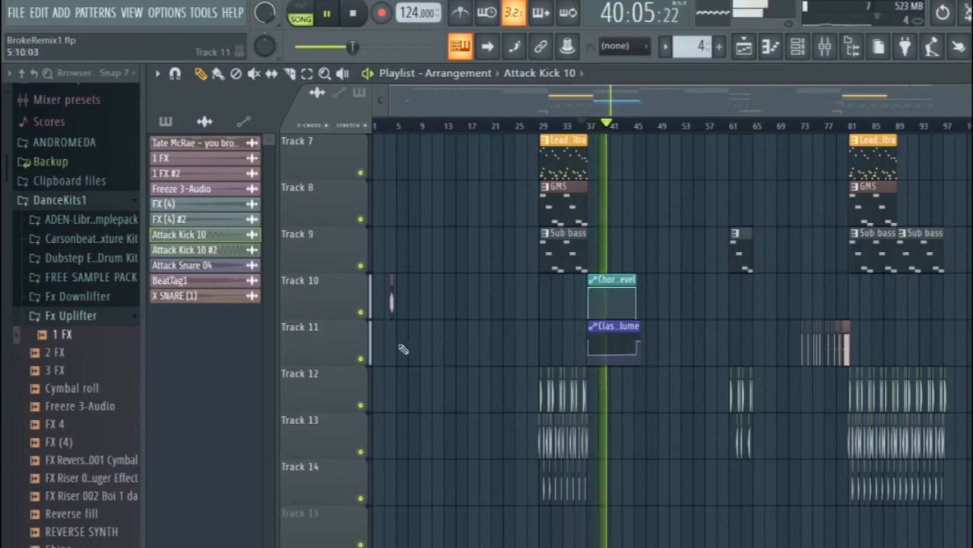
pyautogui.press('space')
# Place the playhead just before bar 45 and play into the Marimba section on Track 3.
pyautogui.scroll(6, 366, 361)
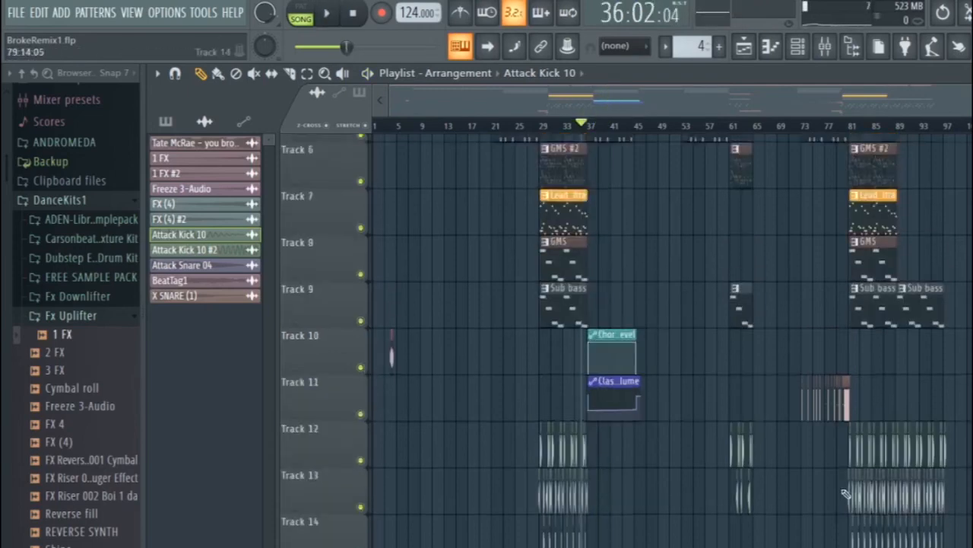
pyautogui.scroll(3, 658, 324)
pyautogui.scroll(1, 658, 323)
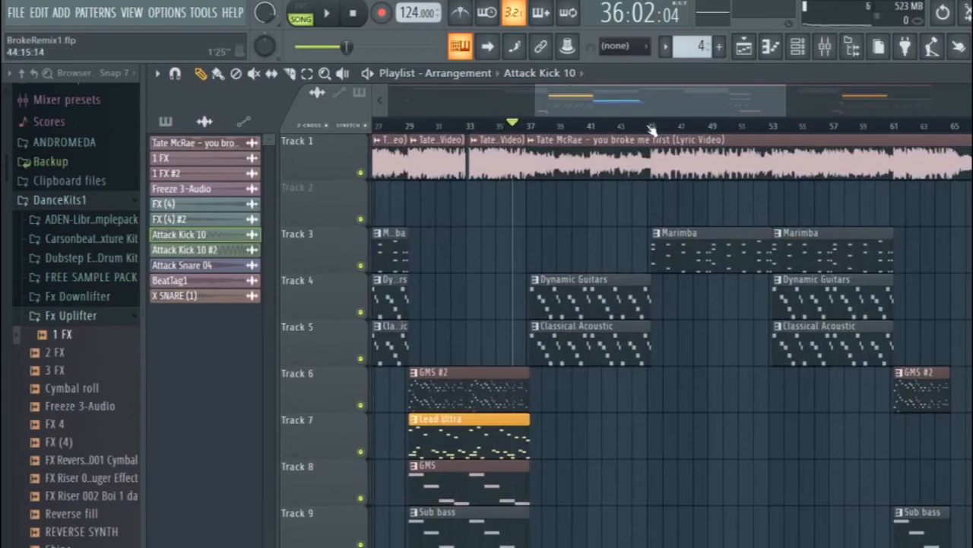
pyautogui.click(651, 128)
pyautogui.scroll(-1, 806, 300)
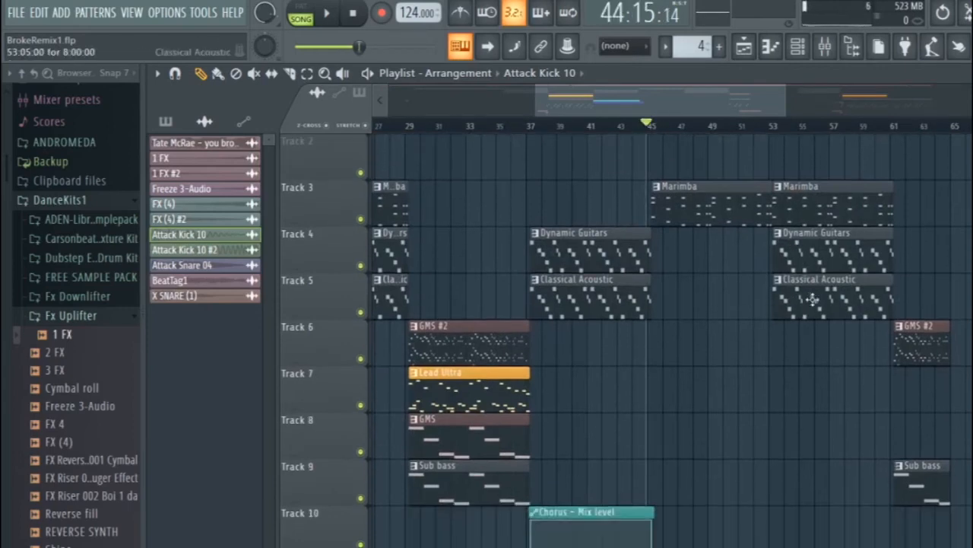
pyautogui.press('space')
pyautogui.scroll(-4, 859, 326)
pyautogui.scroll(-2, 859, 325)
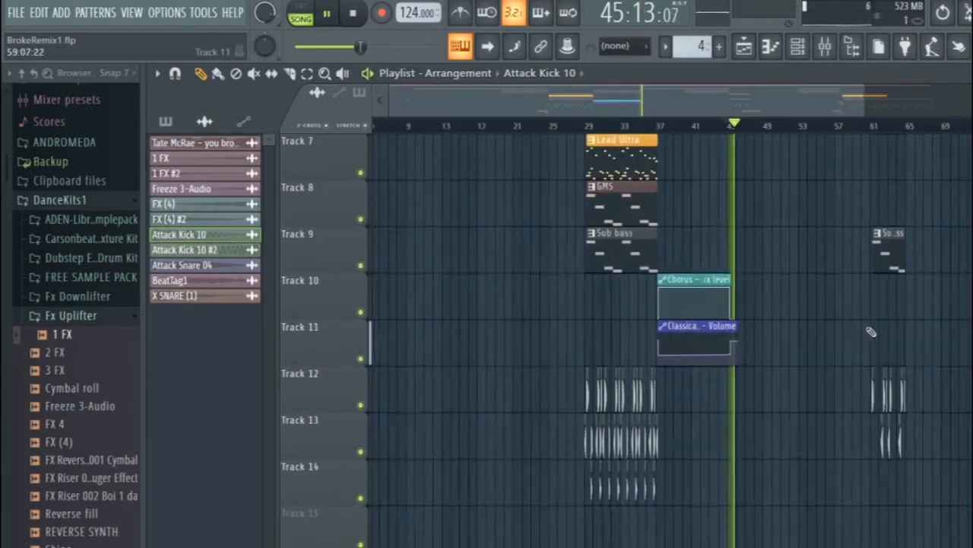
# Audition the end of the Marimba and guitar section and the short GMS #2 and Sub bass drop, stopping at bar 65.
pyautogui.scroll(-6, 869, 330)
pyautogui.scroll(12, 882, 329)
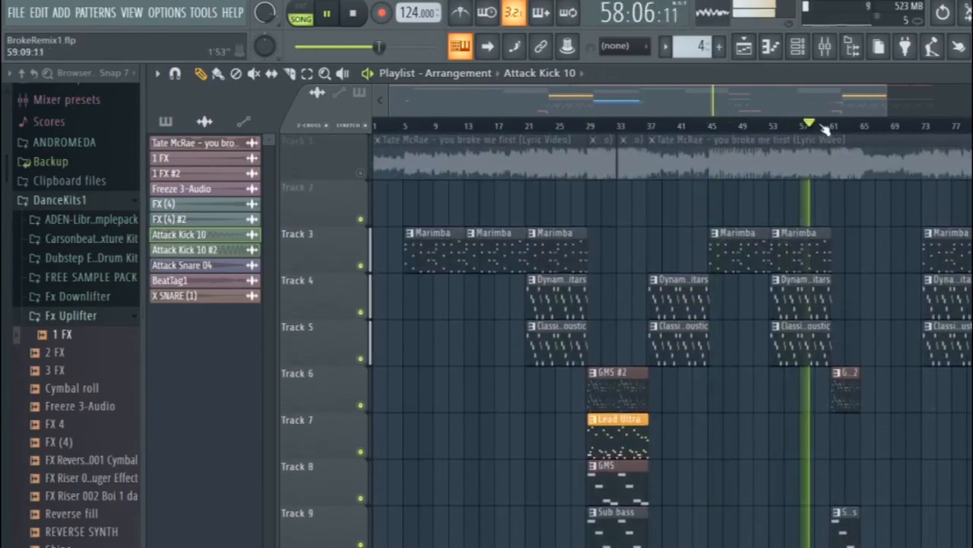
pyautogui.scroll(-3, 887, 304)
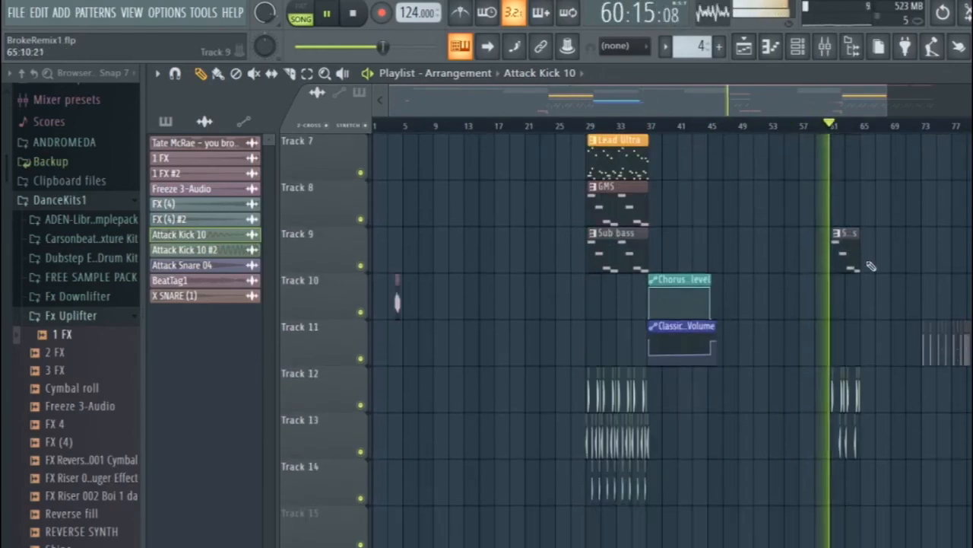
pyautogui.scroll(4, 886, 307)
pyautogui.scroll(3, 867, 315)
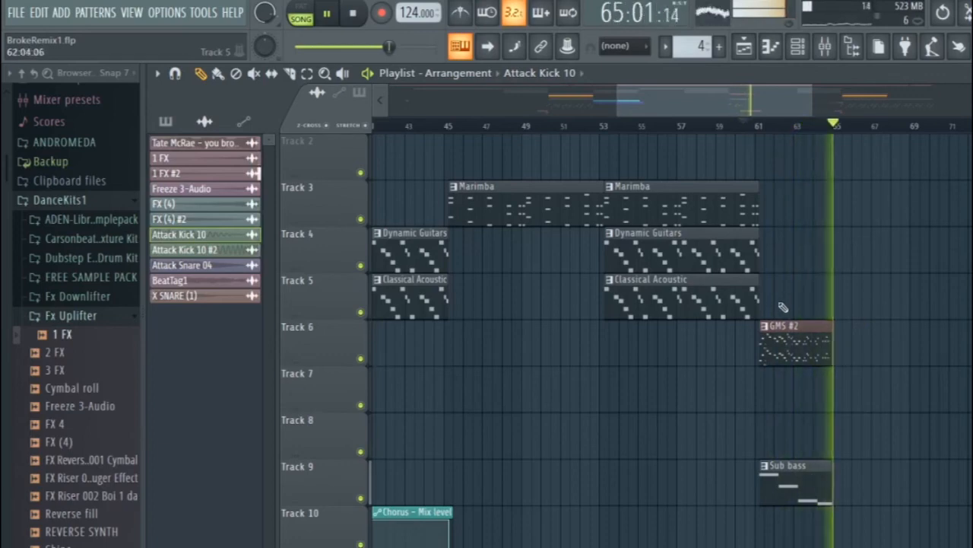
pyautogui.press('space')
# Examine the 1 FX and 1 FX #2 clips on Track 16 near bar 65 and the FX clips before bar 29.
pyautogui.scroll(-5, 836, 426)
pyautogui.scroll(-2, 839, 426)
pyautogui.scroll(6, 847, 352)
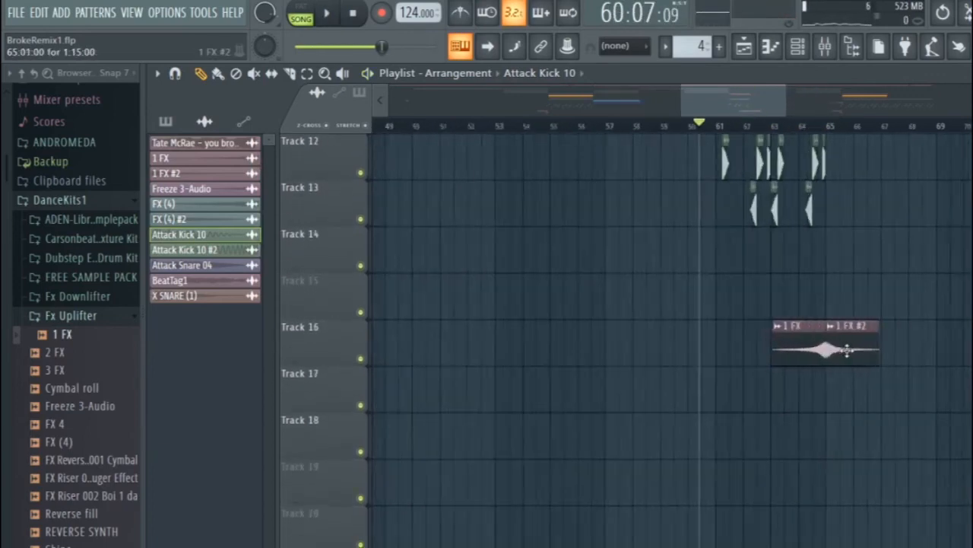
pyautogui.scroll(-3, 765, 358)
pyautogui.scroll(-8, 773, 363)
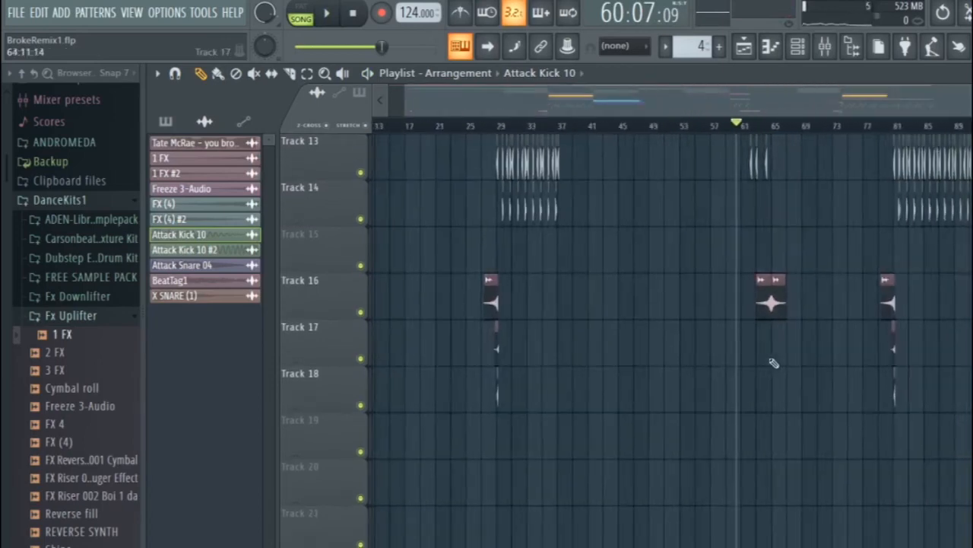
pyautogui.scroll(9, 525, 267)
pyautogui.scroll(-6, 595, 311)
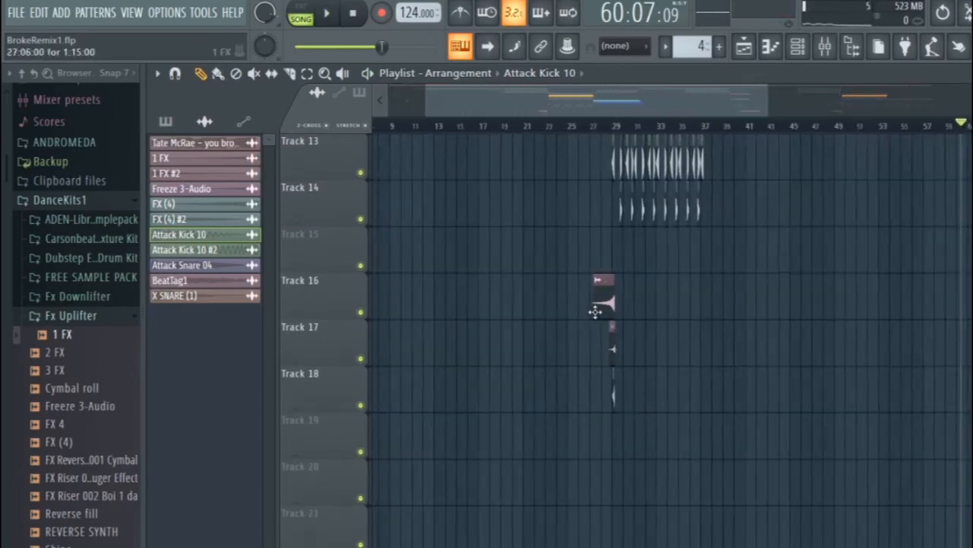
pyautogui.scroll(2, 593, 304)
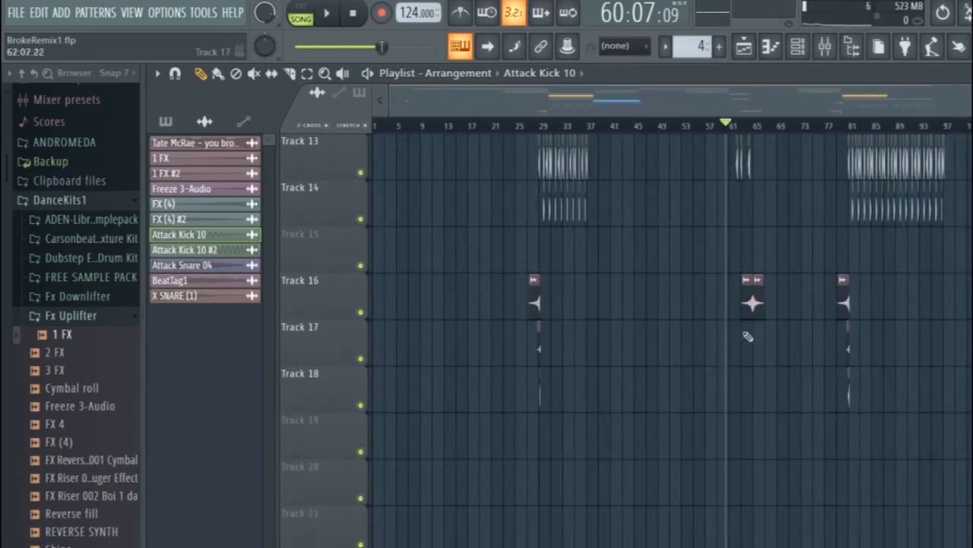
# Inspect the junction between the 1 FX and 1 FX #2 clips on Track 16 at bar 65.
pyautogui.scroll(6, 753, 333)
pyautogui.scroll(5, 789, 297)
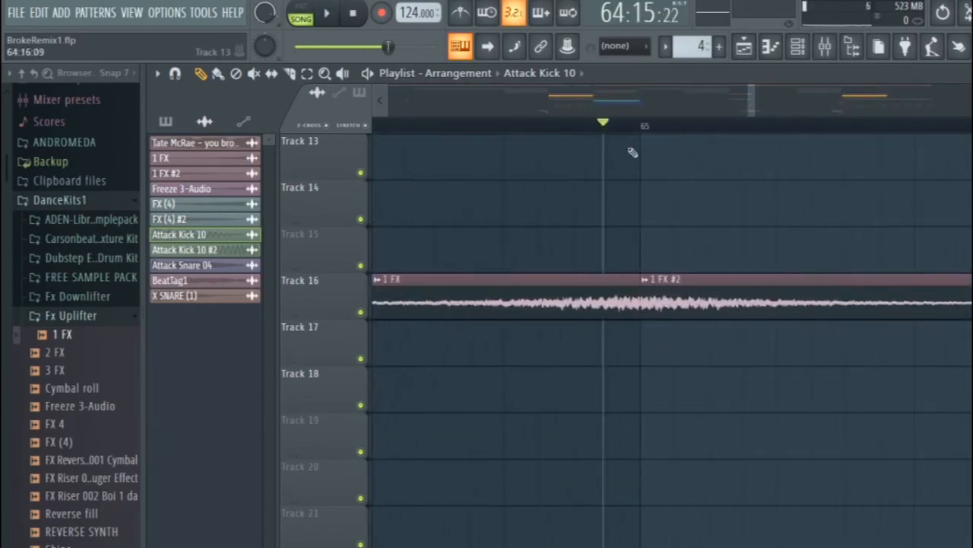
pyautogui.scroll(-4, 706, 226)
pyautogui.scroll(-5, 707, 226)
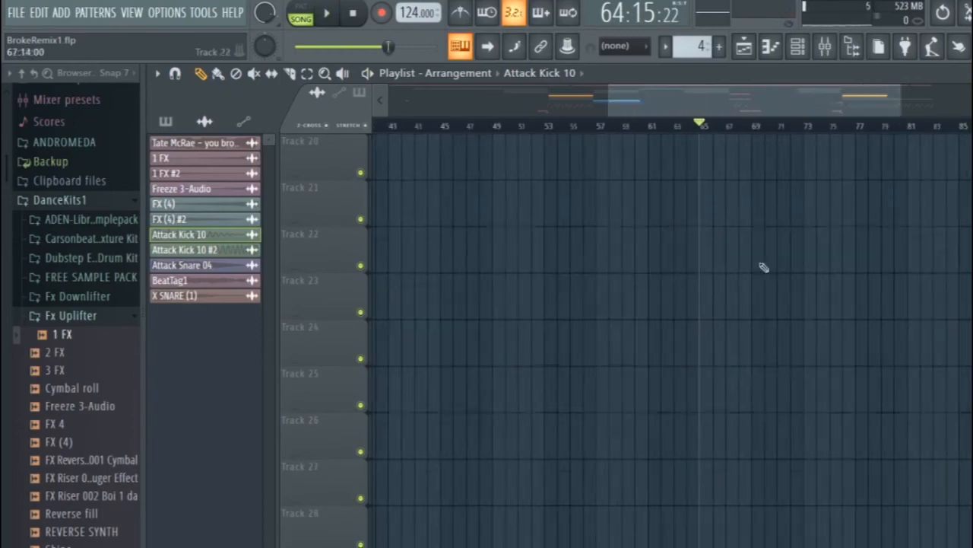
# Examine the short GMS #2 and Sub bass clips between bars 61 and 65 within the overall arrangement.
pyautogui.scroll(9, 791, 285)
pyautogui.scroll(4, 829, 393)
pyautogui.scroll(-2, 418, 426)
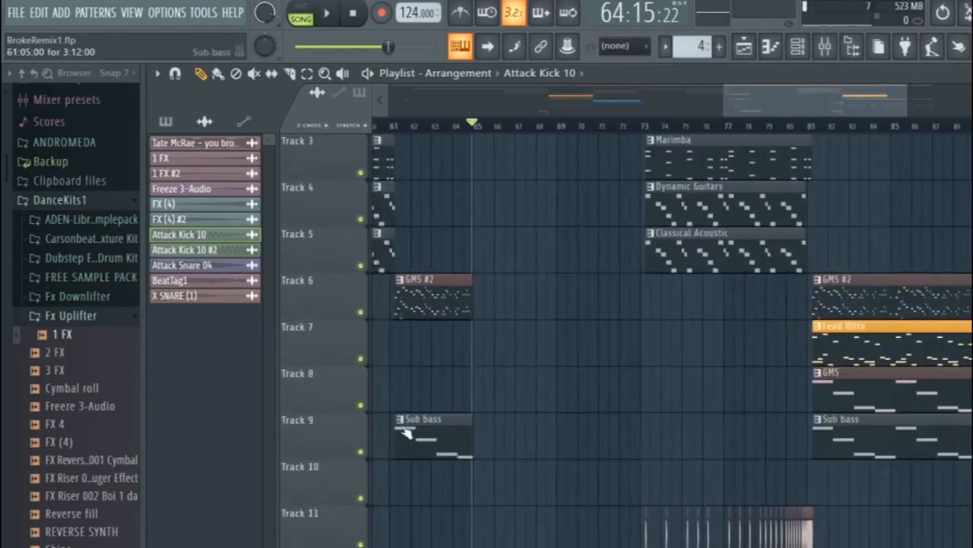
pyautogui.scroll(-1, 407, 430)
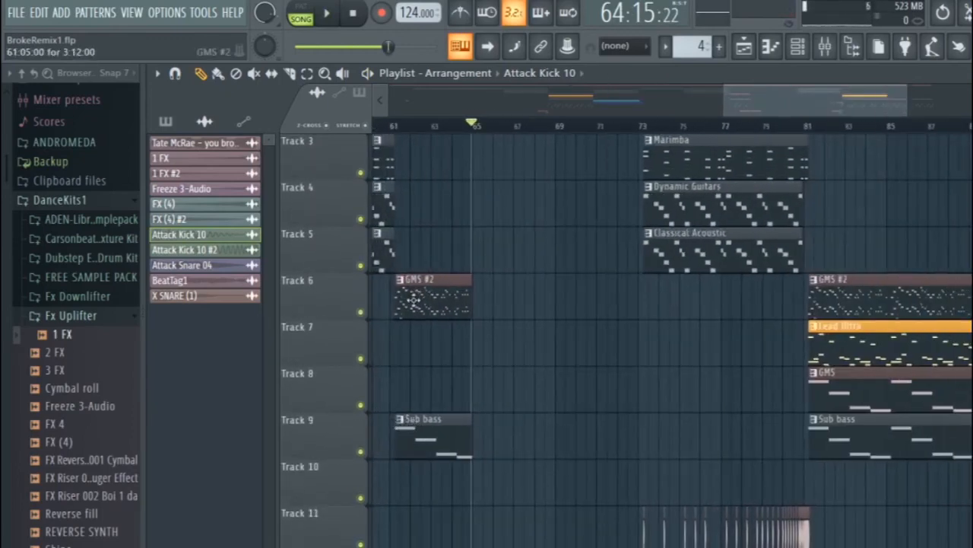
pyautogui.scroll(2, 418, 306)
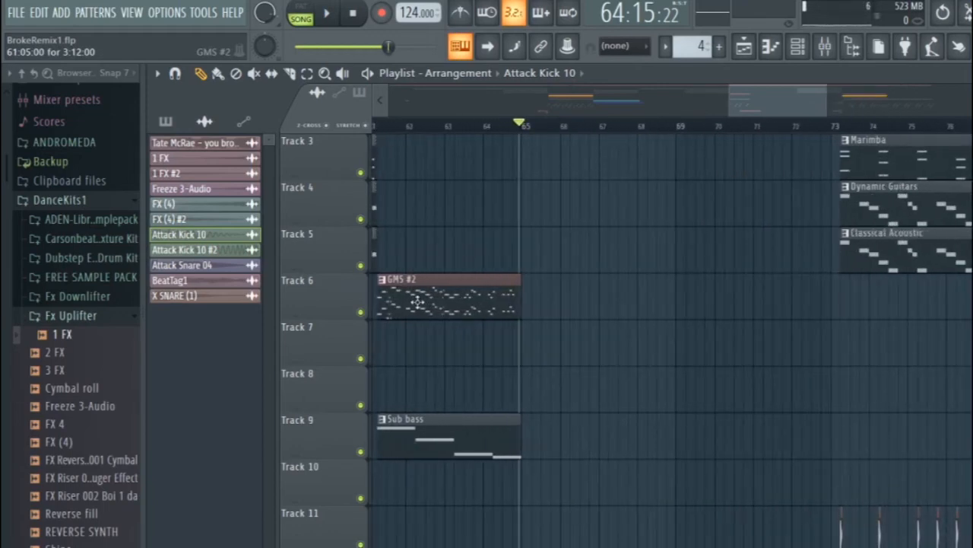
pyautogui.scroll(-5, 418, 303)
pyautogui.scroll(2, 787, 160)
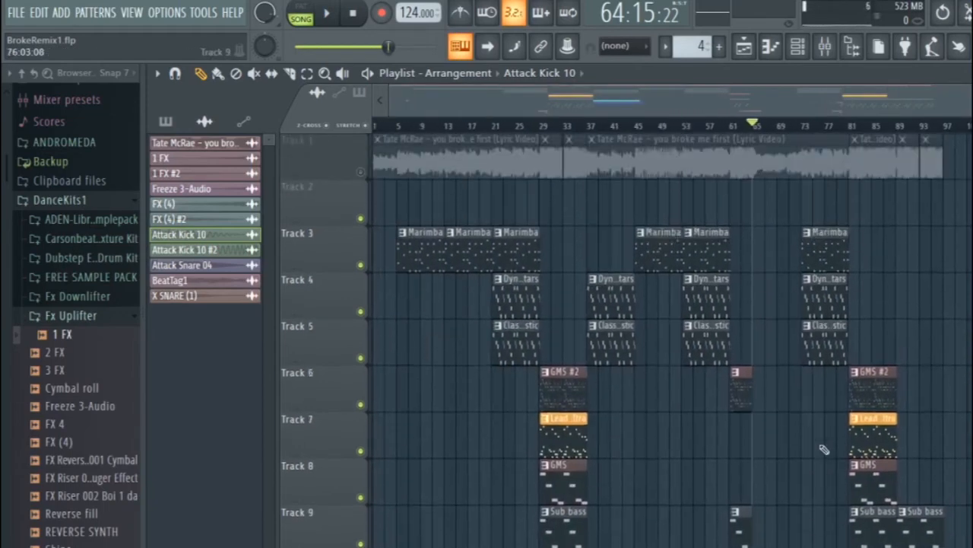
# Place the playhead around bar 71 and play into the snare build-up on Track 11.
pyautogui.scroll(-6, 787, 160)
pyautogui.scroll(3, 790, 152)
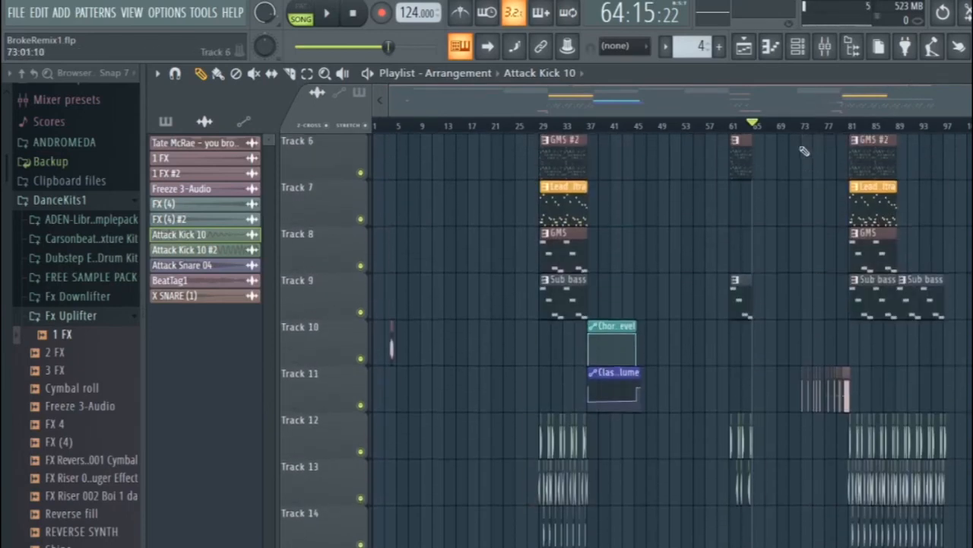
pyautogui.click(795, 128)
pyautogui.press('space')
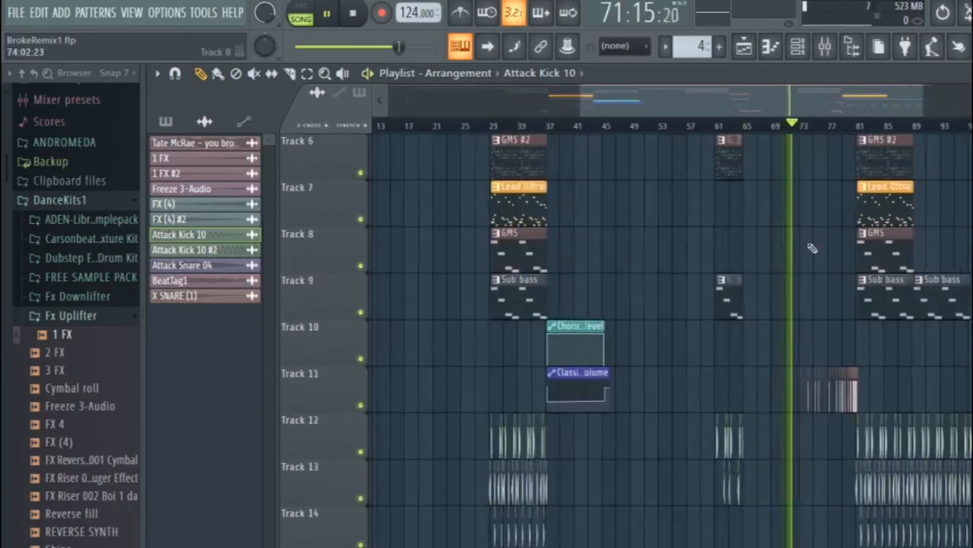
pyautogui.scroll(4, 808, 245)
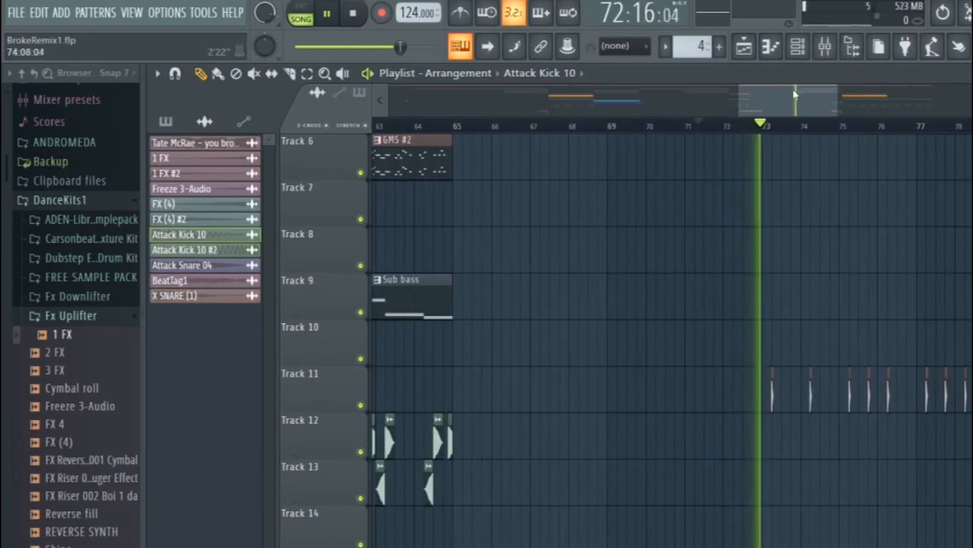
pyautogui.scroll(2, 694, 414)
pyautogui.scroll(-4, 688, 403)
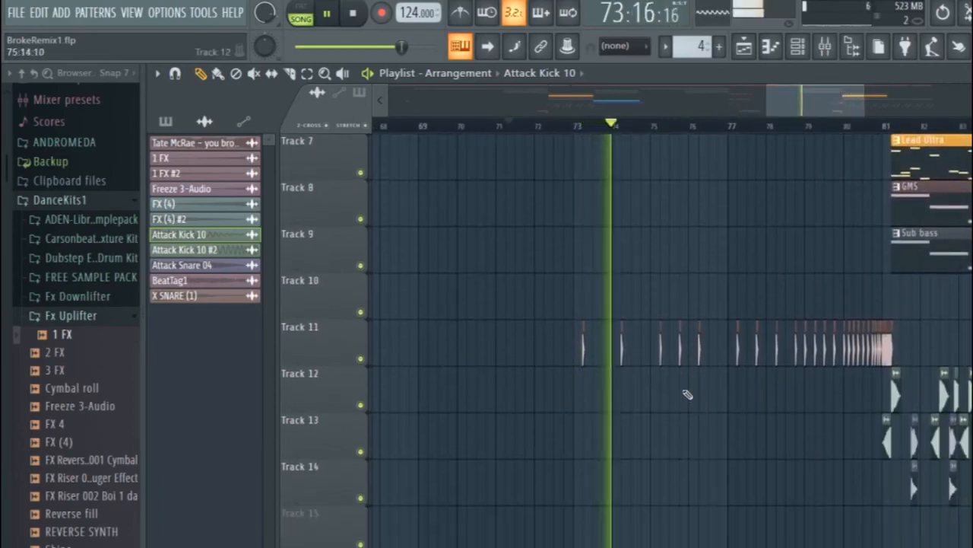
# Open the X SNARE (1) sample settings for inspection, close them, and stop playback.
pyautogui.click(187, 297)
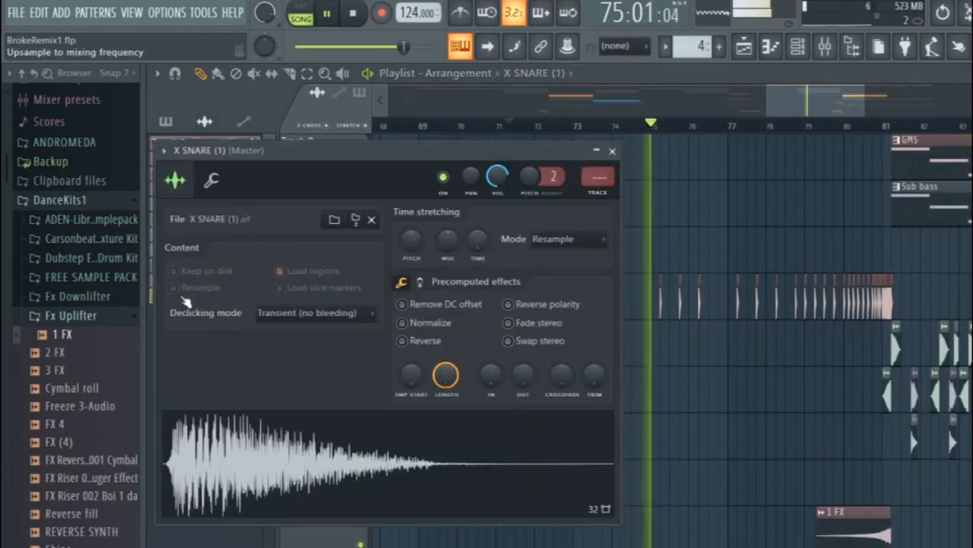
pyautogui.click(613, 152)
pyautogui.press('space')
# Collapse the Fx Uplifter and DanceKits1 folders in the sample browser.
pyautogui.click(130, 311)
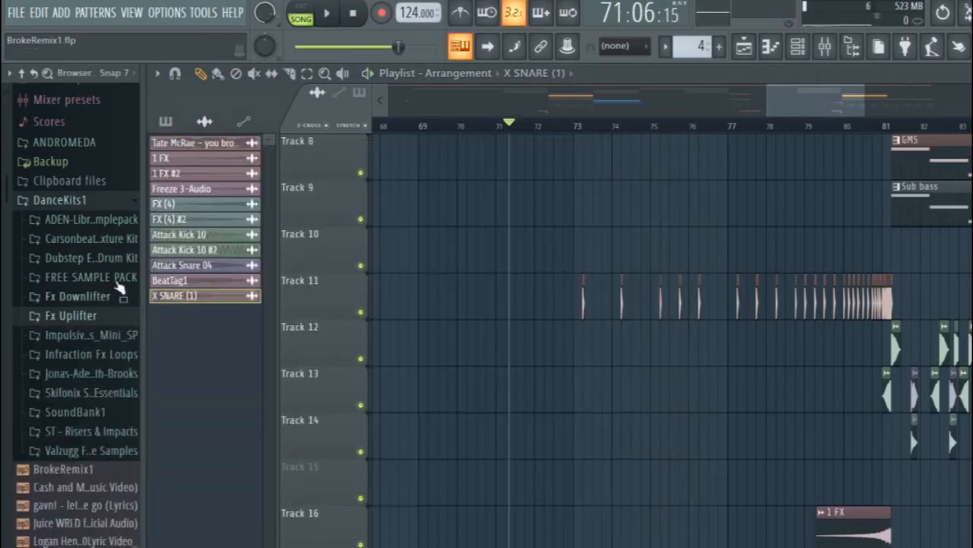
pyautogui.click(118, 201)
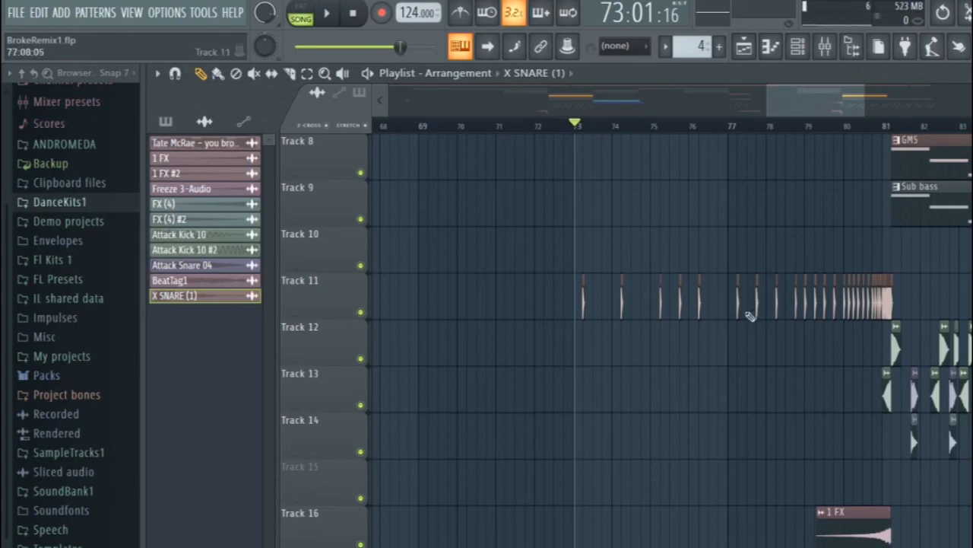
# Play the Track 11 snare build-up through to the final drop and stop in bar 81.
pyautogui.scroll(3, 893, 325)
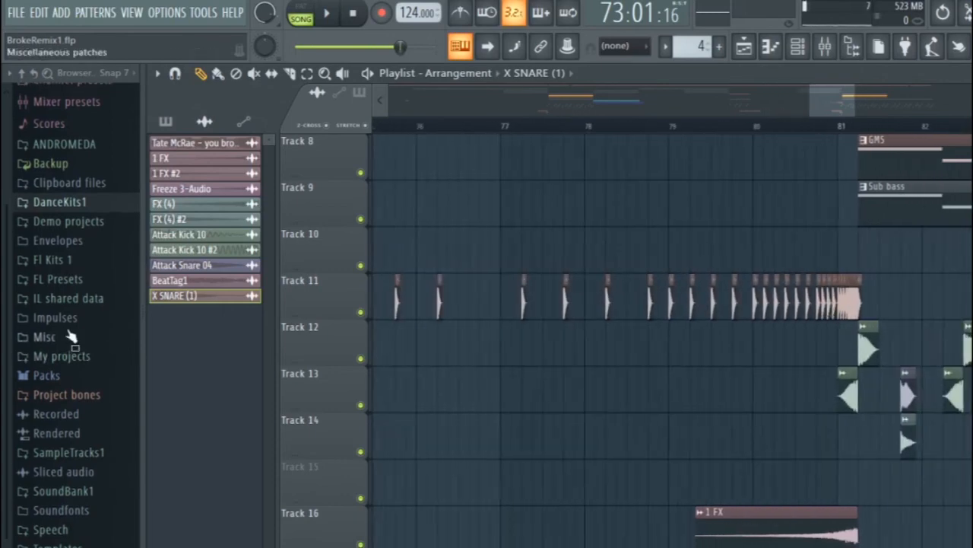
pyautogui.scroll(-8, 465, 332)
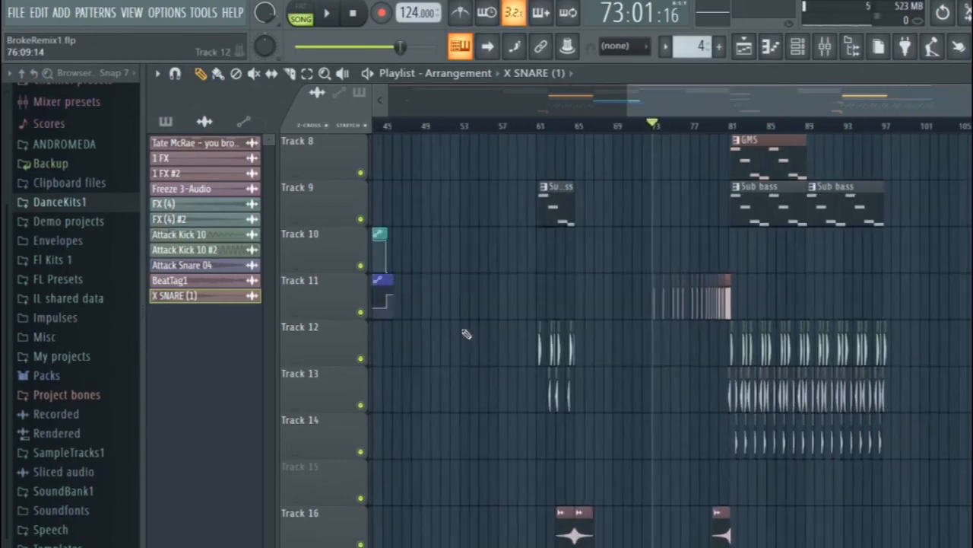
pyautogui.press('space')
pyautogui.scroll(5, 663, 368)
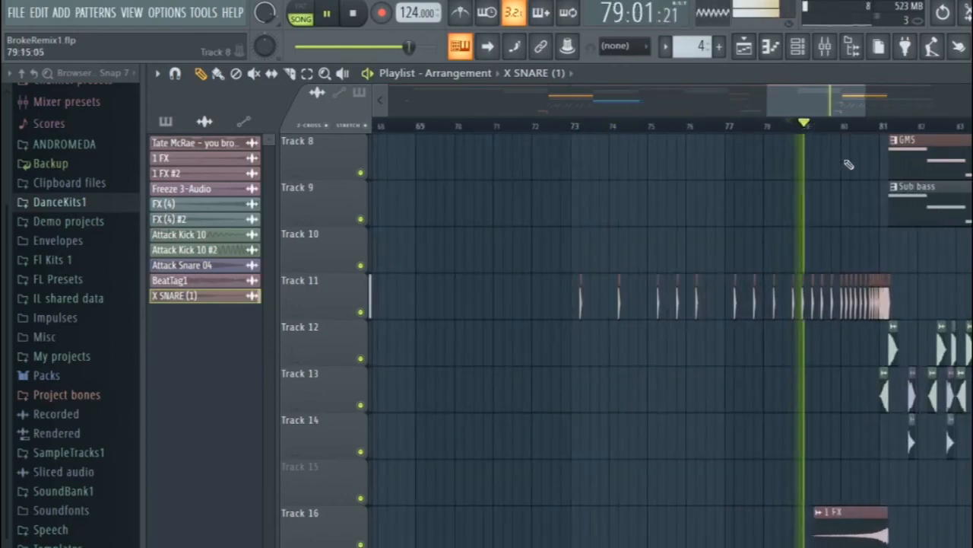
pyautogui.scroll(2, 898, 365)
pyautogui.scroll(2, 905, 404)
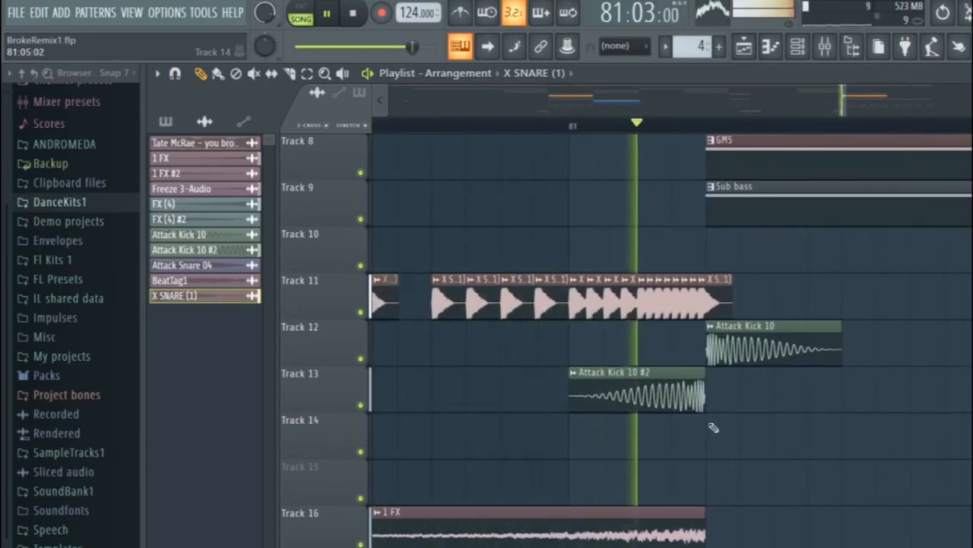
pyautogui.press('space')
# Examine how the Attack Kick 10 #2 clip on Track 13 leads into the Attack Kick 10 clip in bar 81.
pyautogui.scroll(2, 753, 348)
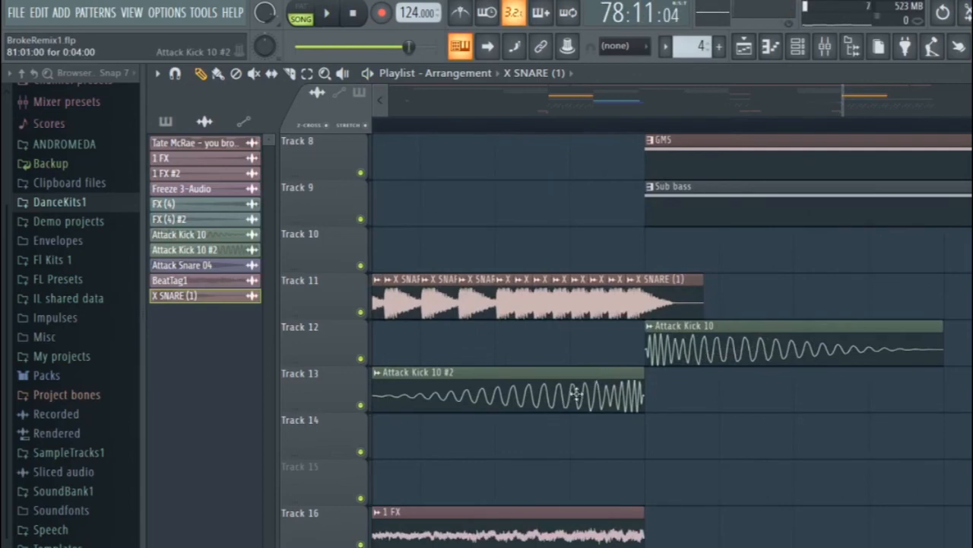
pyautogui.scroll(-6, 672, 323)
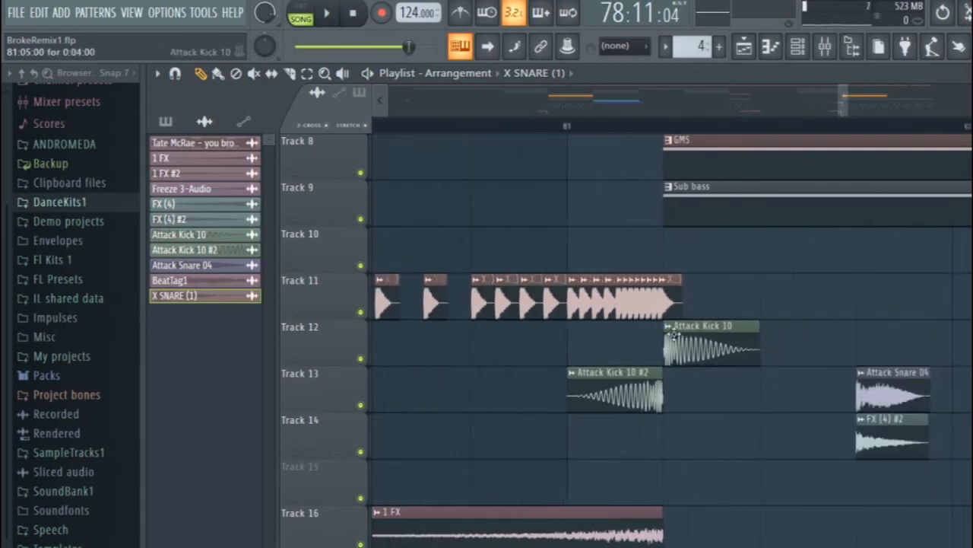
pyautogui.scroll(-4, 674, 333)
# Play from bar 78 into bar 82 while examining the 1 FX, Freeze 3-Audio and FX (4) clips on Tracks 16–18, and stop.
pyautogui.press('space')
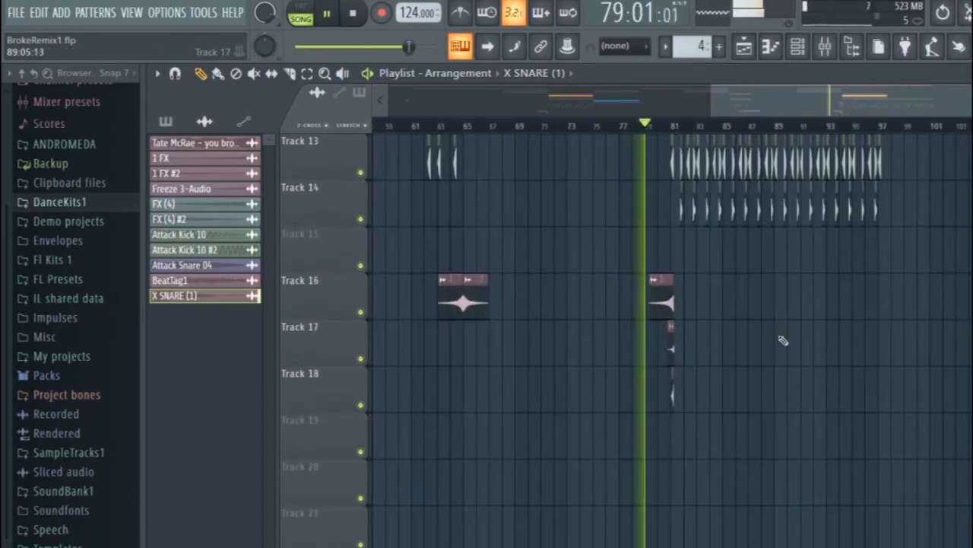
pyautogui.scroll(5, 784, 342)
pyautogui.scroll(-6, 765, 326)
pyautogui.scroll(6, 661, 259)
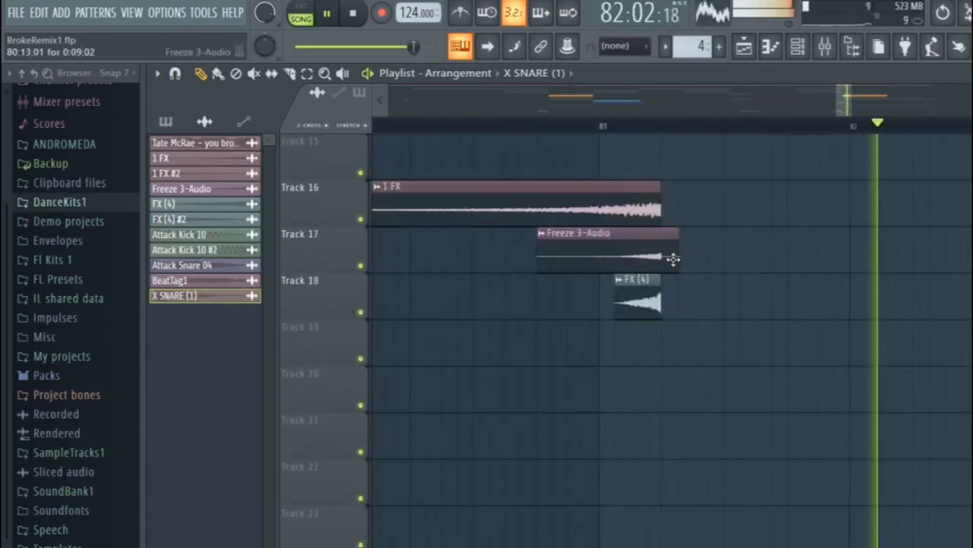
pyautogui.press('space')
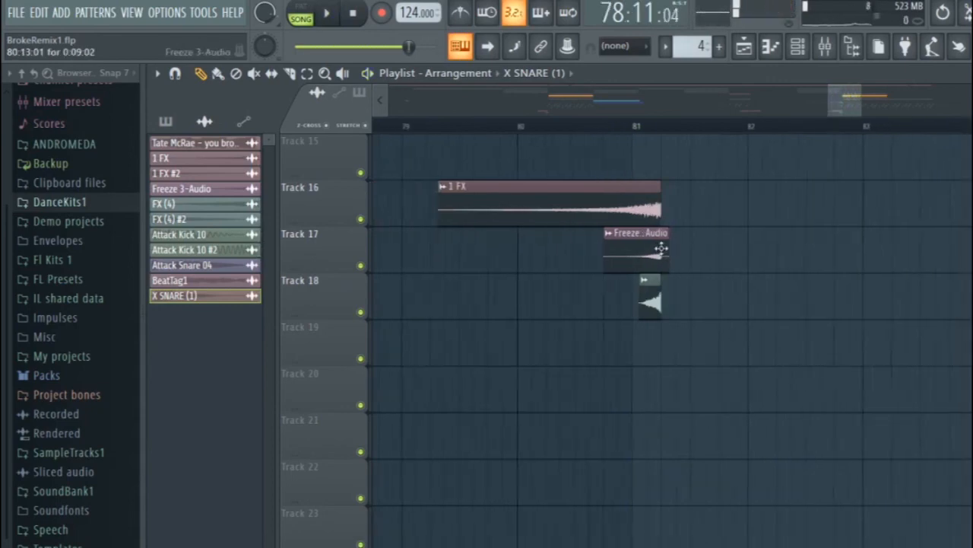
# Examine the final drop's clips from bar 81 across Tracks 3–16, including the Sub bass clip that continues alone from bar 89.
pyautogui.scroll(-8, 656, 242)
pyautogui.scroll(2, 588, 288)
pyautogui.scroll(10, 912, 338)
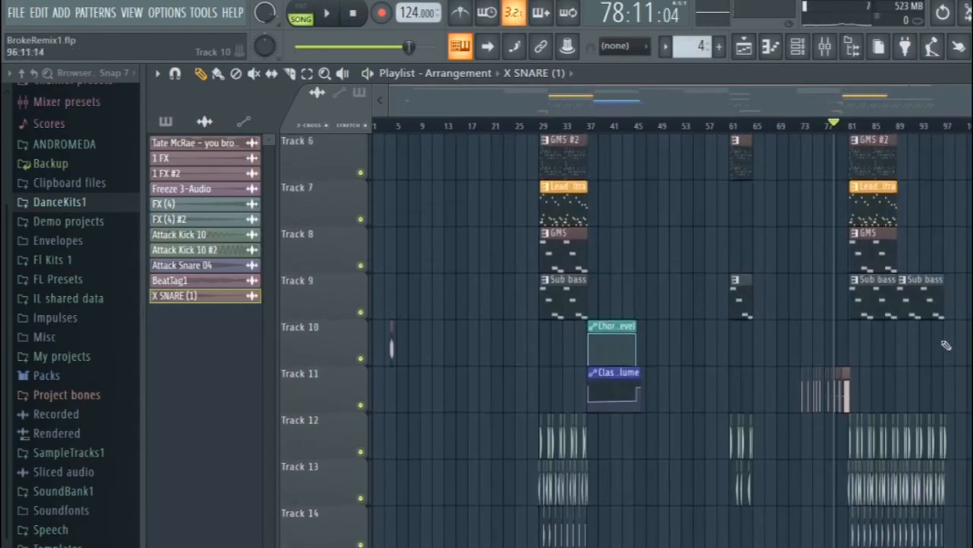
pyautogui.scroll(-5, 937, 318)
pyautogui.scroll(4, 940, 307)
pyautogui.scroll(1, 897, 297)
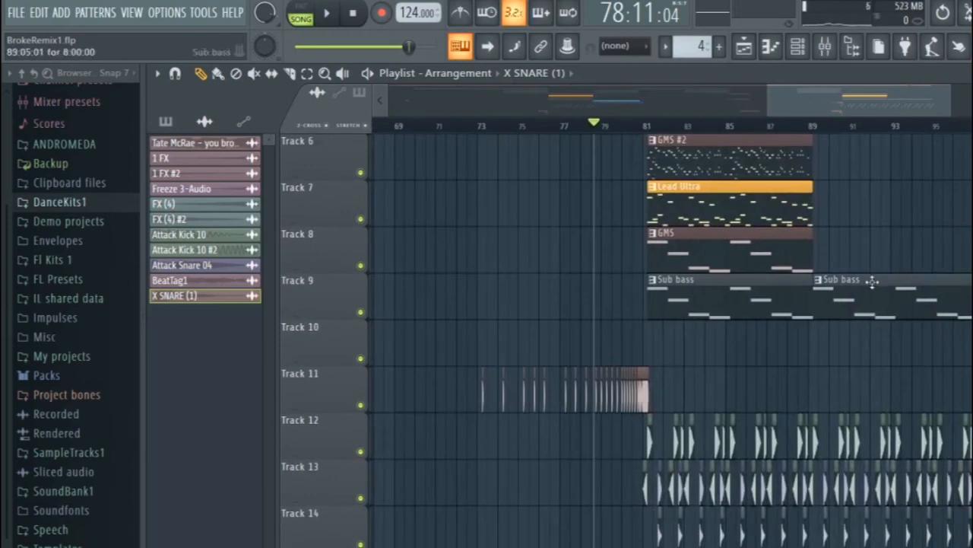
pyautogui.scroll(5, 872, 280)
pyautogui.scroll(-7, 848, 327)
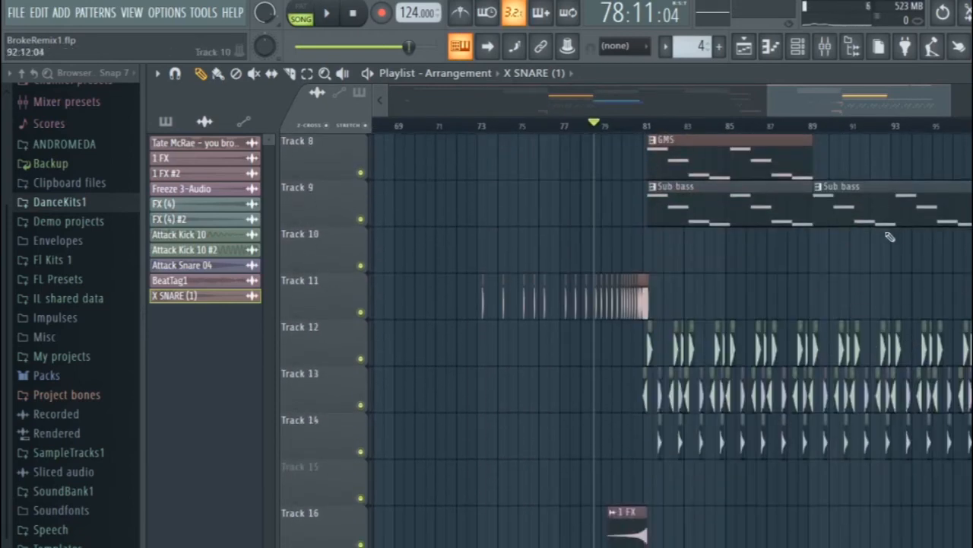
pyautogui.scroll(7, 890, 237)
pyautogui.scroll(-2, 891, 330)
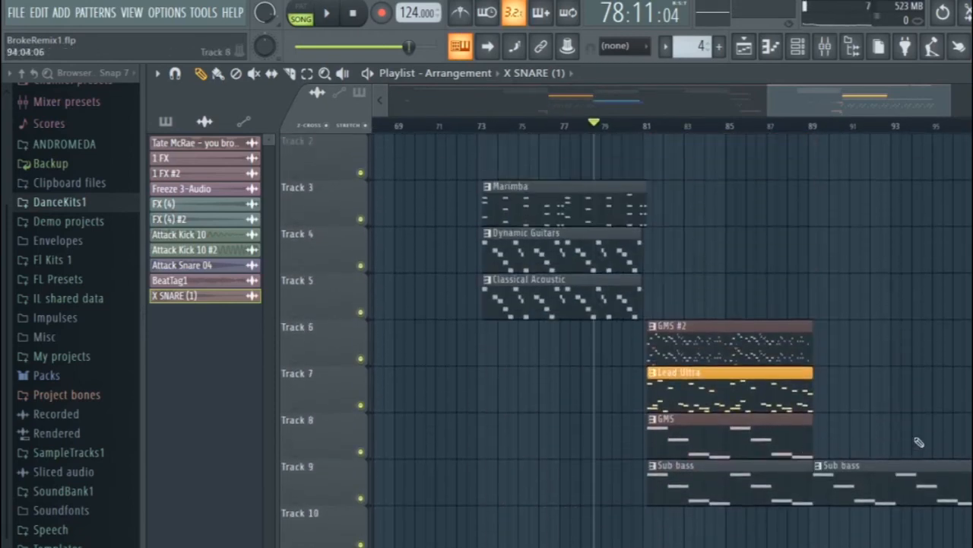
pyautogui.scroll(1, 894, 317)
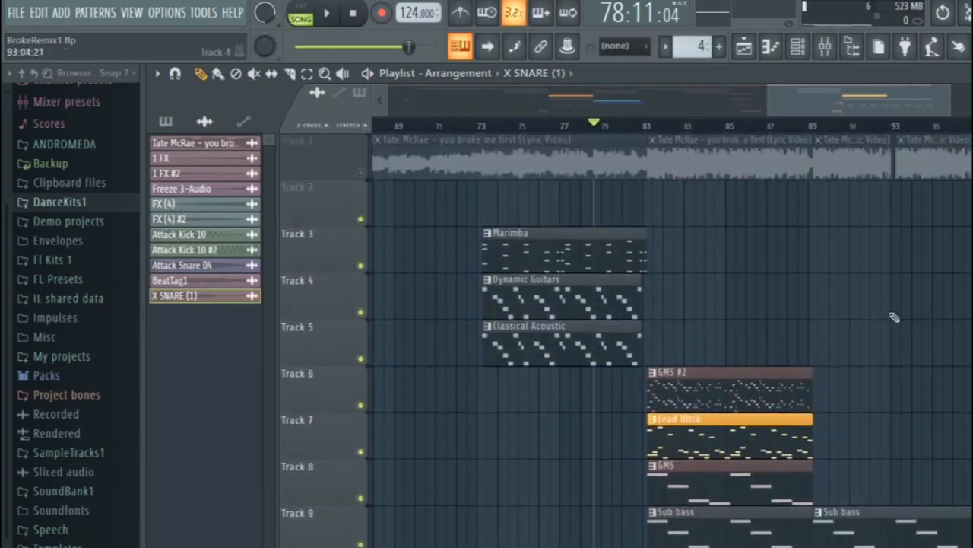
# Unmute the Track 1 vocal and play the last section from bar 89 with all tracks active, stopping playback.
pyautogui.rightClick(361, 173)
pyautogui.press('space')
pyautogui.press('space')
pyautogui.rightClick(361, 174)
pyautogui.press('space')
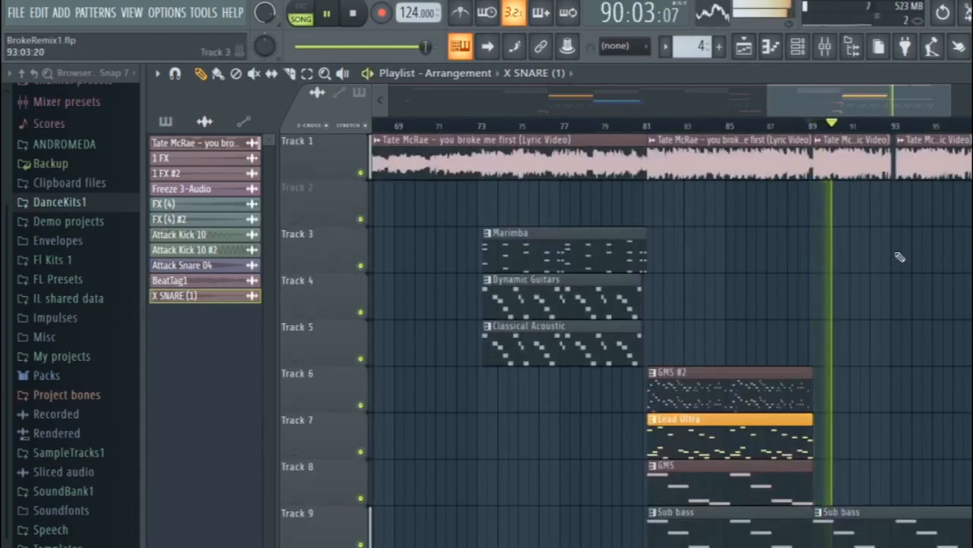
pyautogui.press('space')
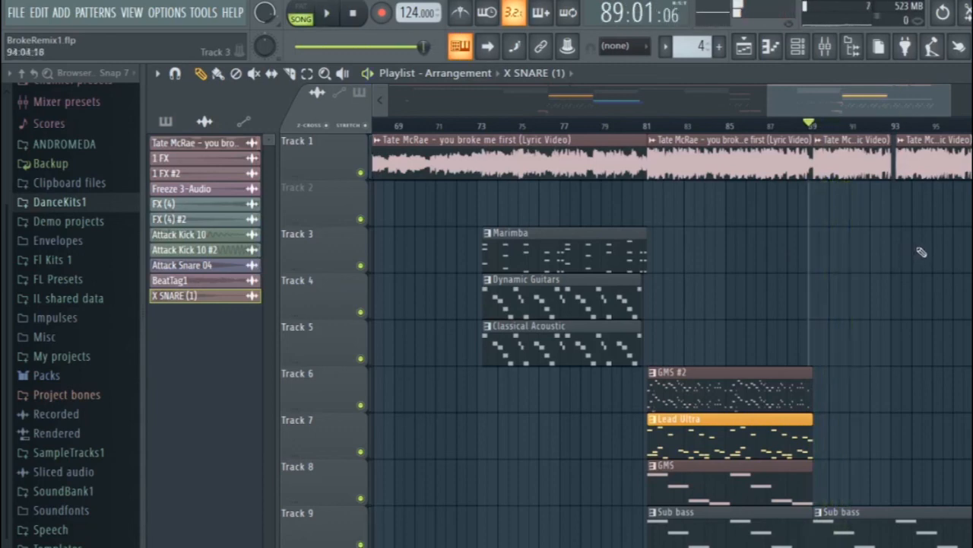
# Examine the split vocal clips on Track 1 between bars 89 and 93 while playing the section into bar 93.
pyautogui.scroll(3, 922, 251)
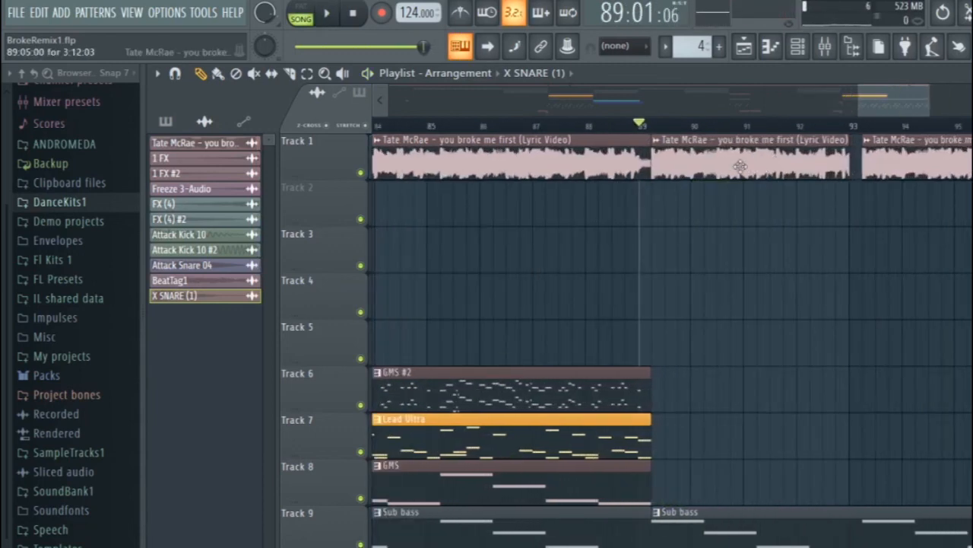
pyautogui.scroll(2, 740, 166)
pyautogui.scroll(-2, 969, 166)
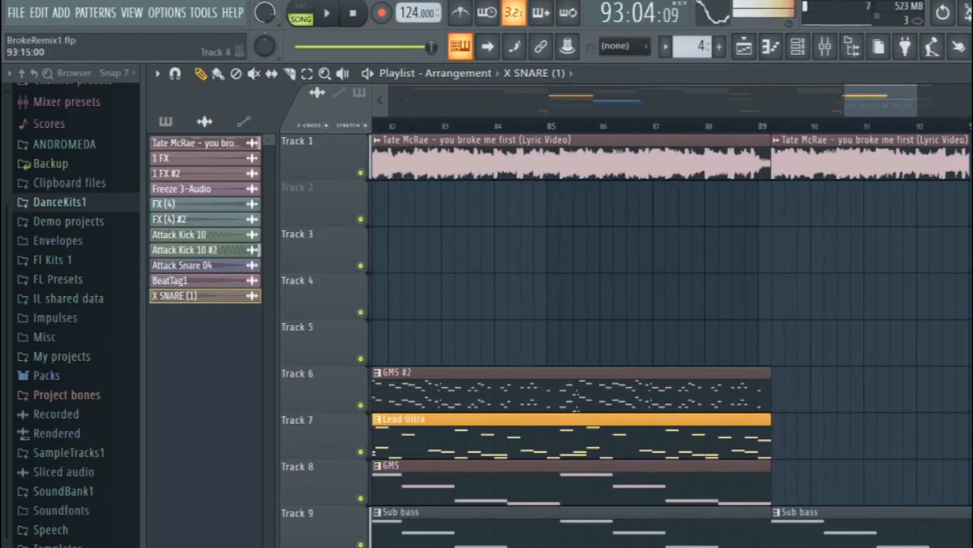
# Survey the whole arrangement from the Track 1 vocal to the FX clips on Tracks 16–18.
pyautogui.scroll(-6, 969, 165)
pyautogui.moveTo(859, 109); pyautogui.dragTo(972, 108)
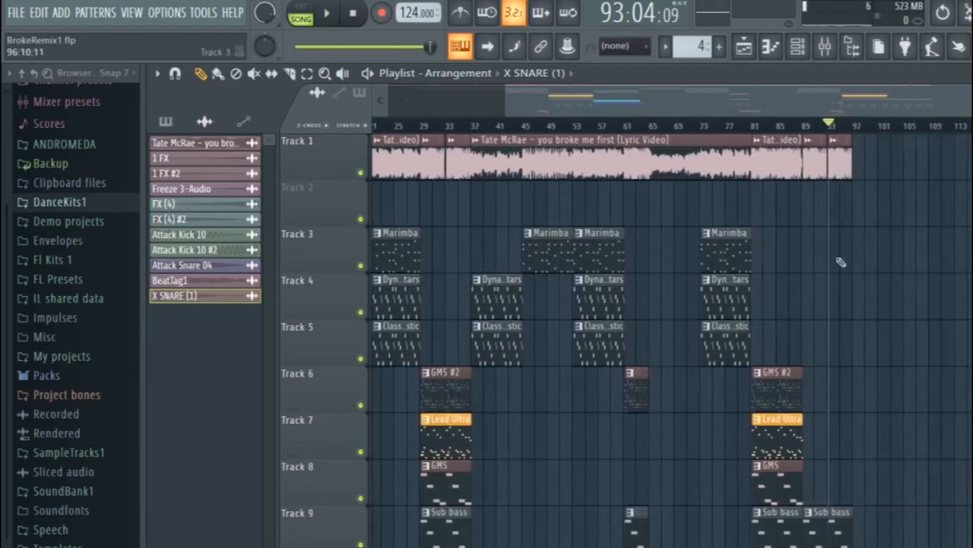
pyautogui.scroll(-10, 813, 284)
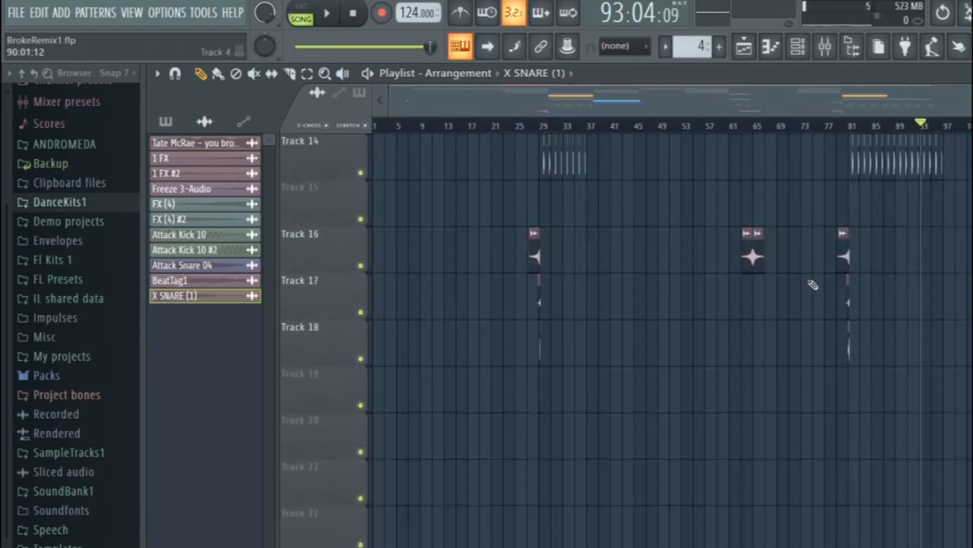
pyautogui.scroll(3, 812, 285)
pyautogui.scroll(10, 813, 284)
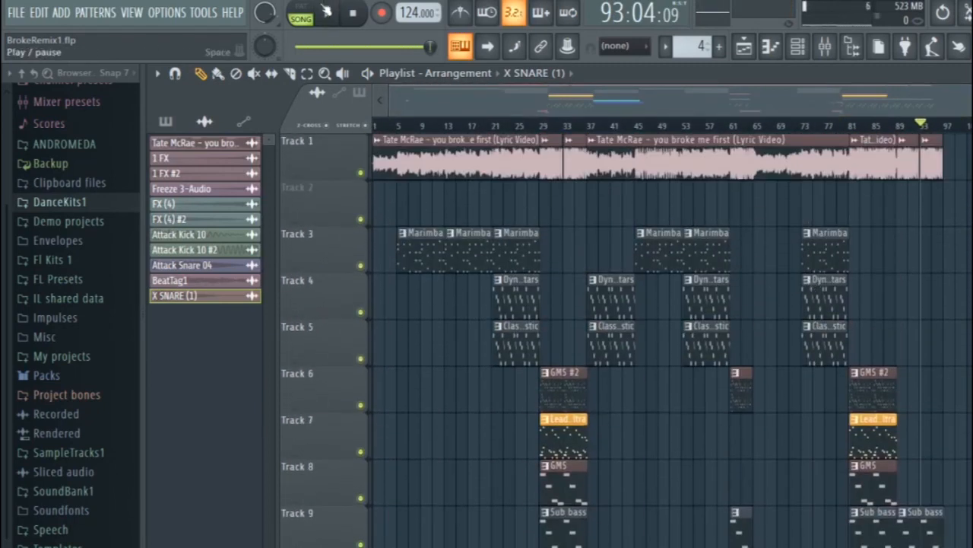
# Play the intro up to the short audio clip on Track 10 at bar 4 and stop.
pyautogui.scroll(6, 397, 236)
pyautogui.moveTo(456, 113); pyautogui.dragTo(398, 102)
pyautogui.scroll(-5, 404, 188)
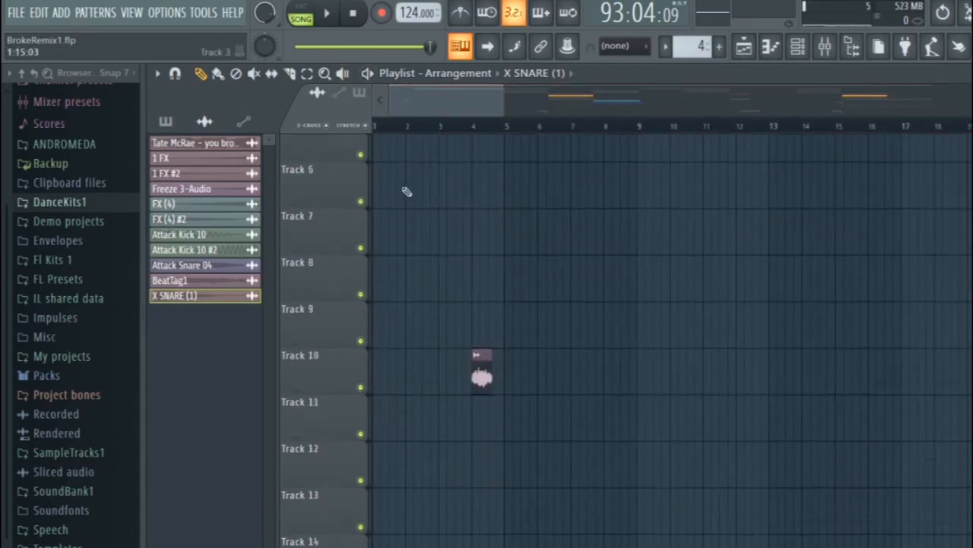
pyautogui.press('space')
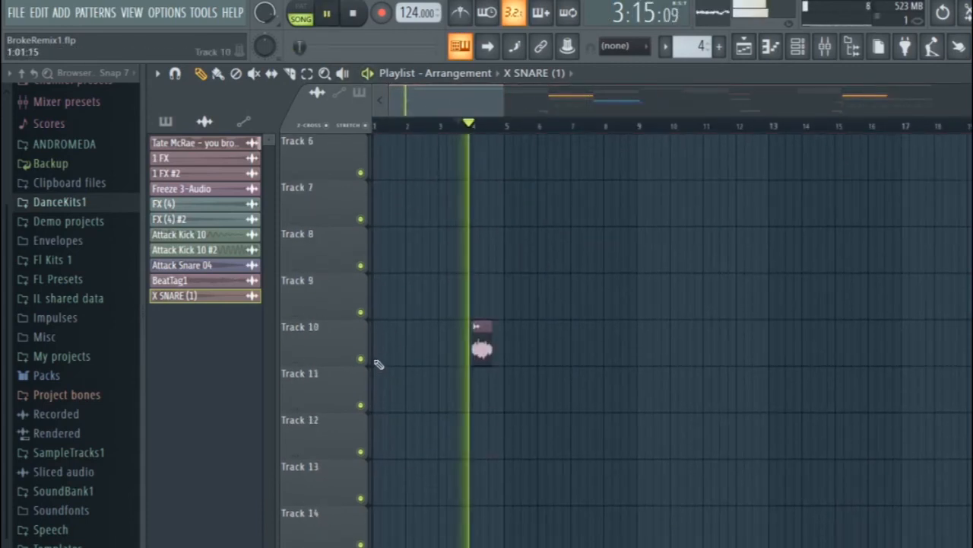
pyautogui.press('space')
# Solo Track 10 to audition its BeatTag1 clip at bar 4, and restore all the other tracks.
pyautogui.keyDown('ctrl'); pyautogui.click(361, 358); pyautogui.keyUp('ctrl')
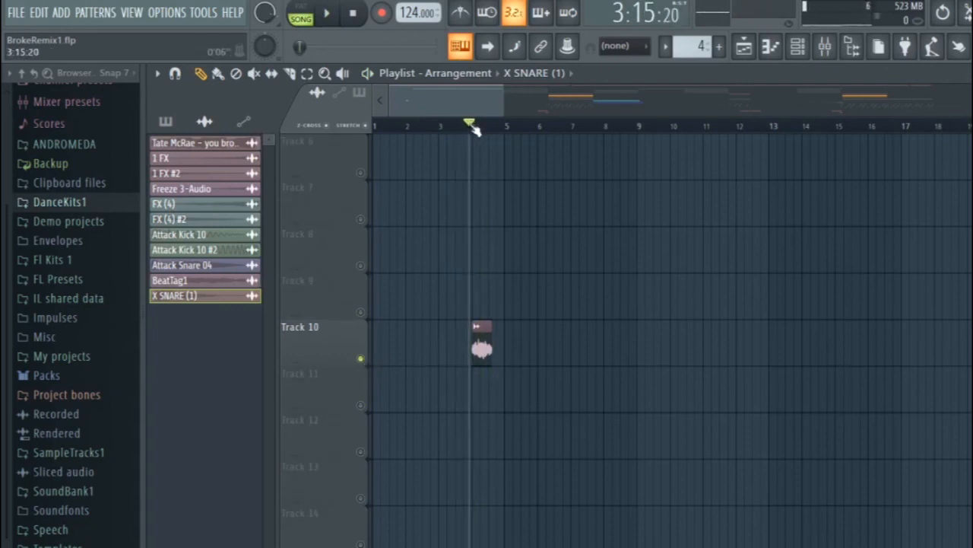
pyautogui.press('space')
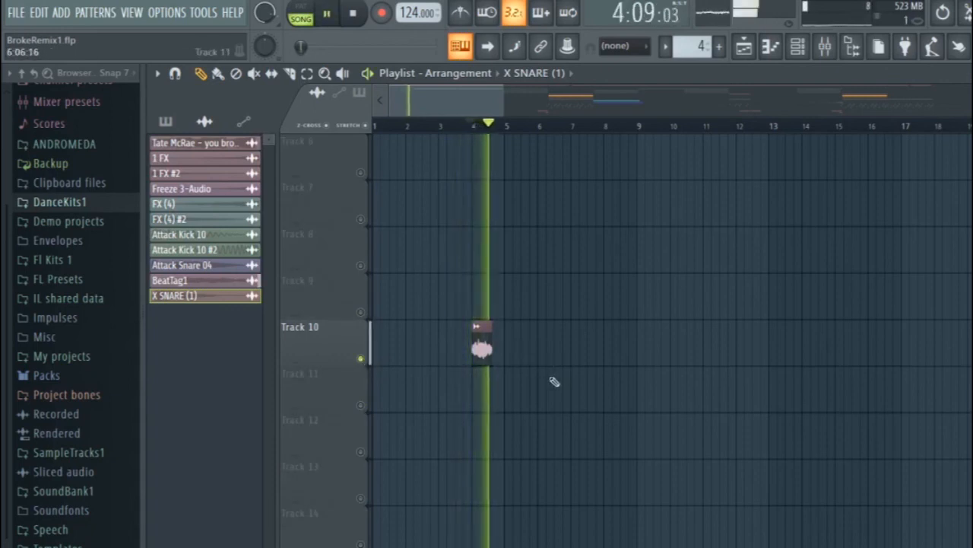
pyautogui.press('space')
pyautogui.scroll(-5, 554, 382)
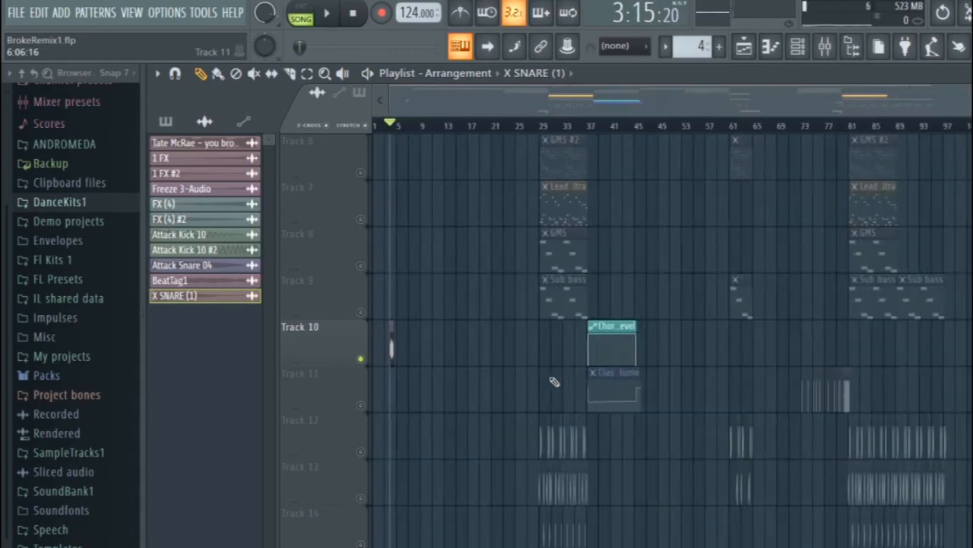
pyautogui.keyDown('ctrl'); pyautogui.click(363, 359); pyautogui.keyUp('ctrl')
pyautogui.scroll(-1, 700, 393)
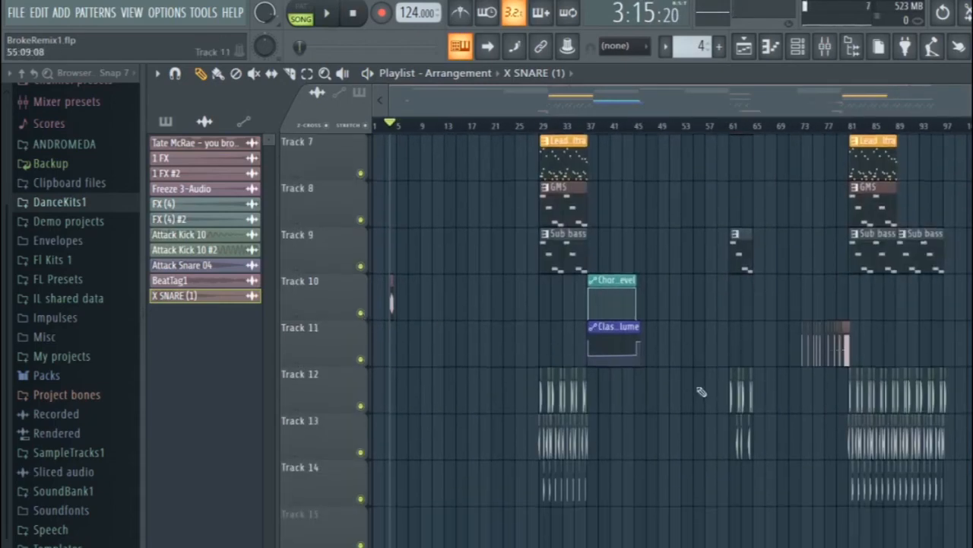
pyautogui.scroll(6, 702, 392)
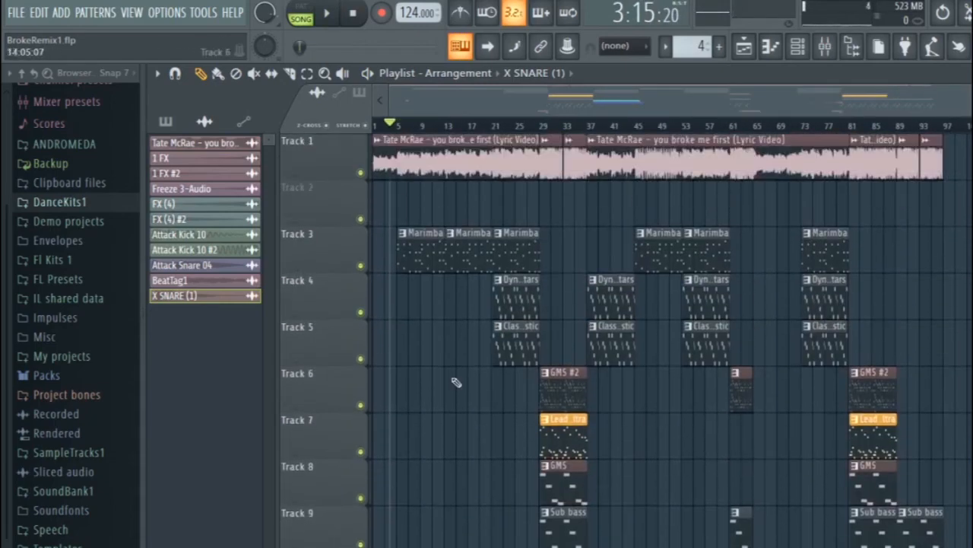